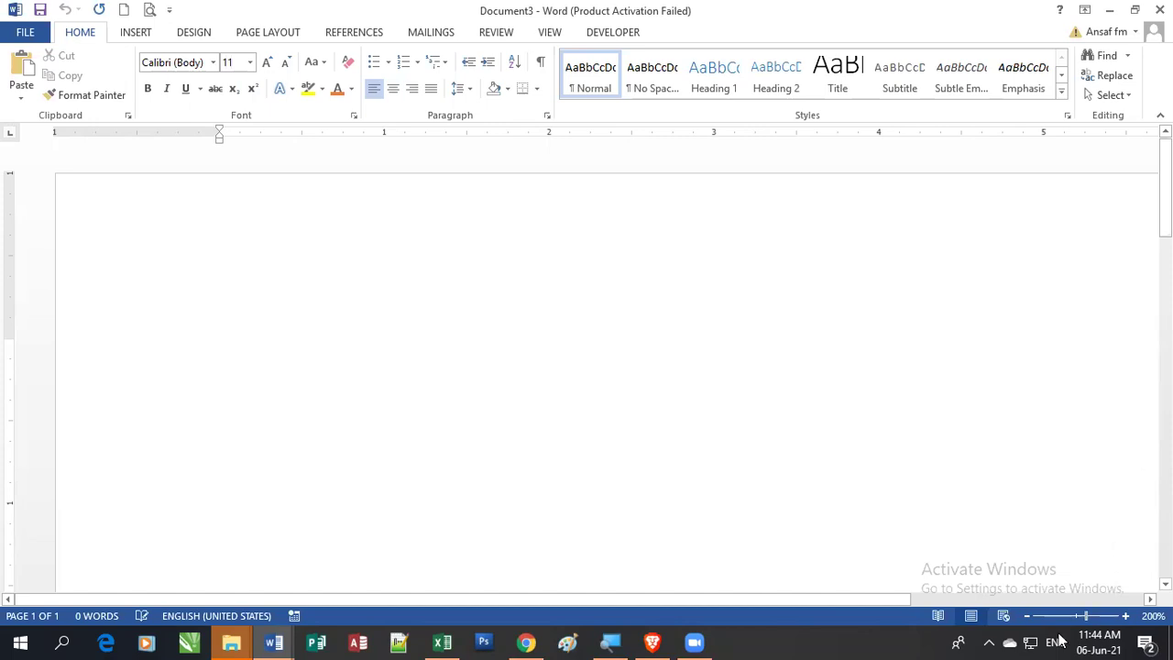
# Step: Bring the lesson plan folder forward, open Module_02 > Theory and select M02_Theory3_Mail_Merge.pdf
pyautogui.moveTo(231, 642)
pyautogui.click(204, 563)
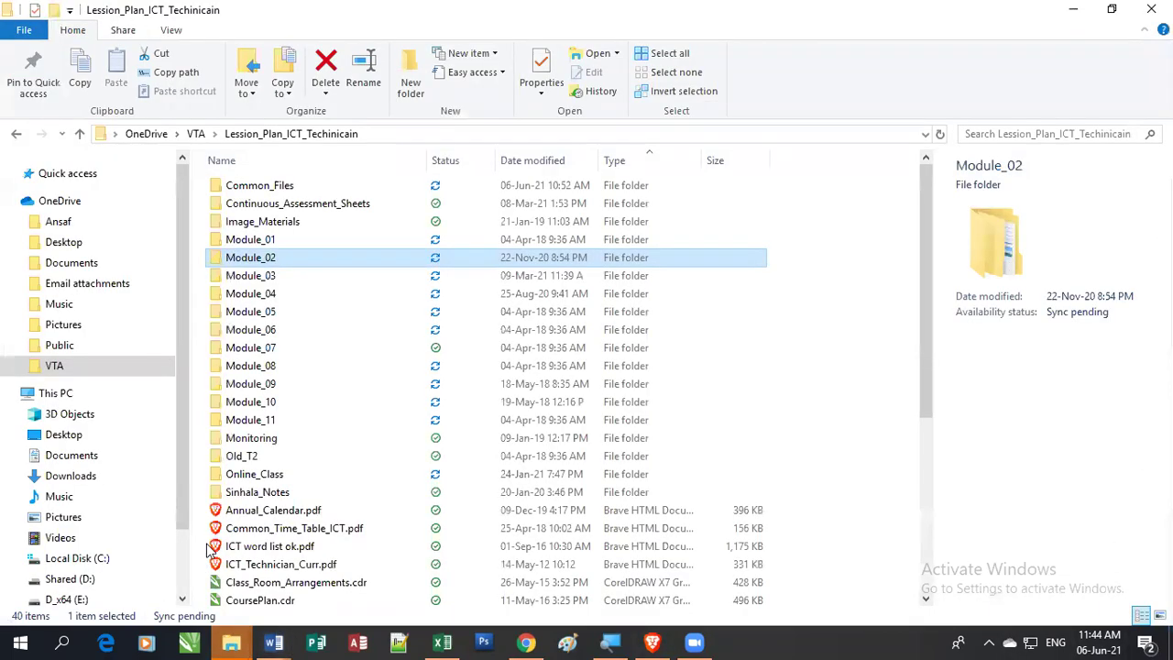
pyautogui.doubleClick(261, 258)
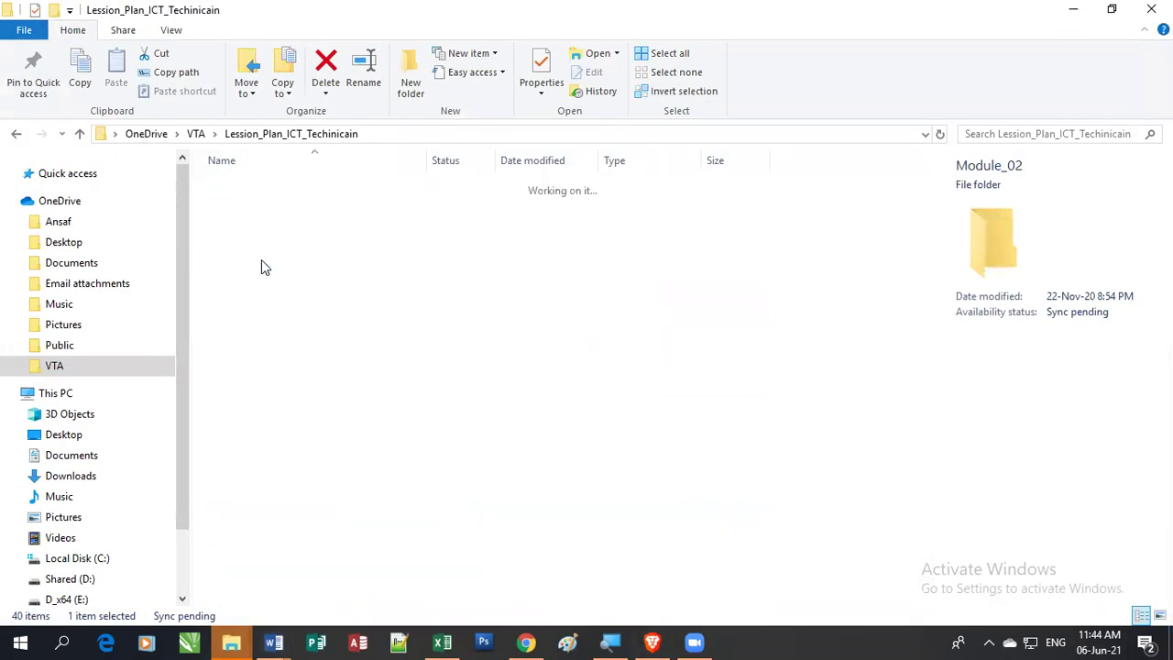
pyautogui.doubleClick(248, 331)
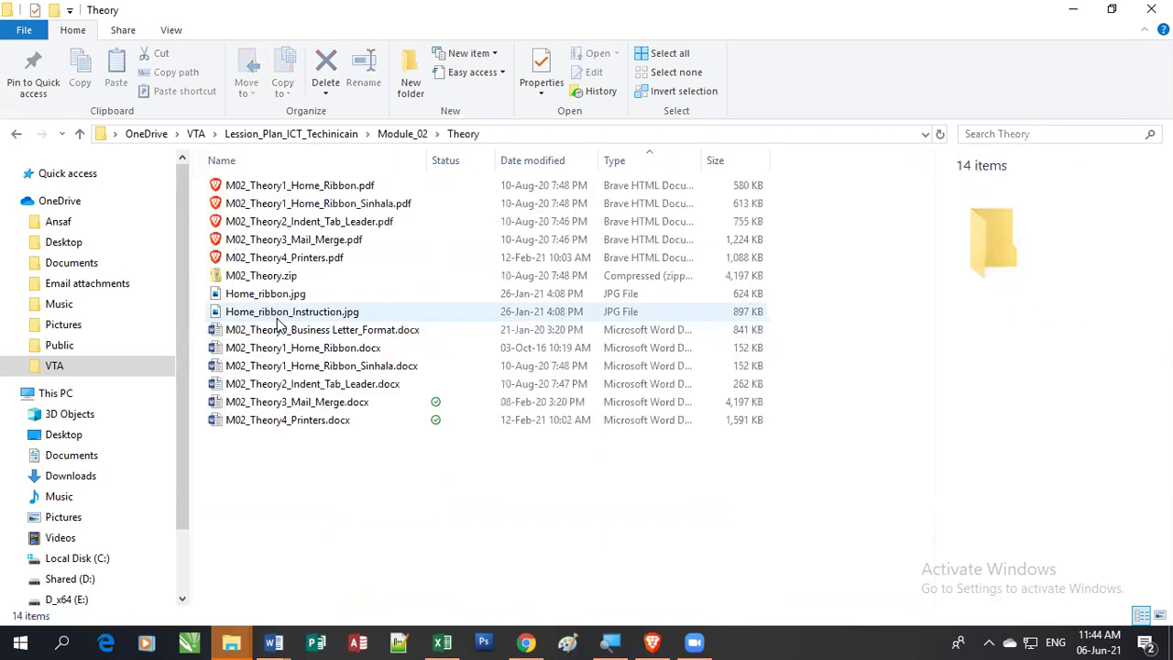
pyautogui.click(318, 244)
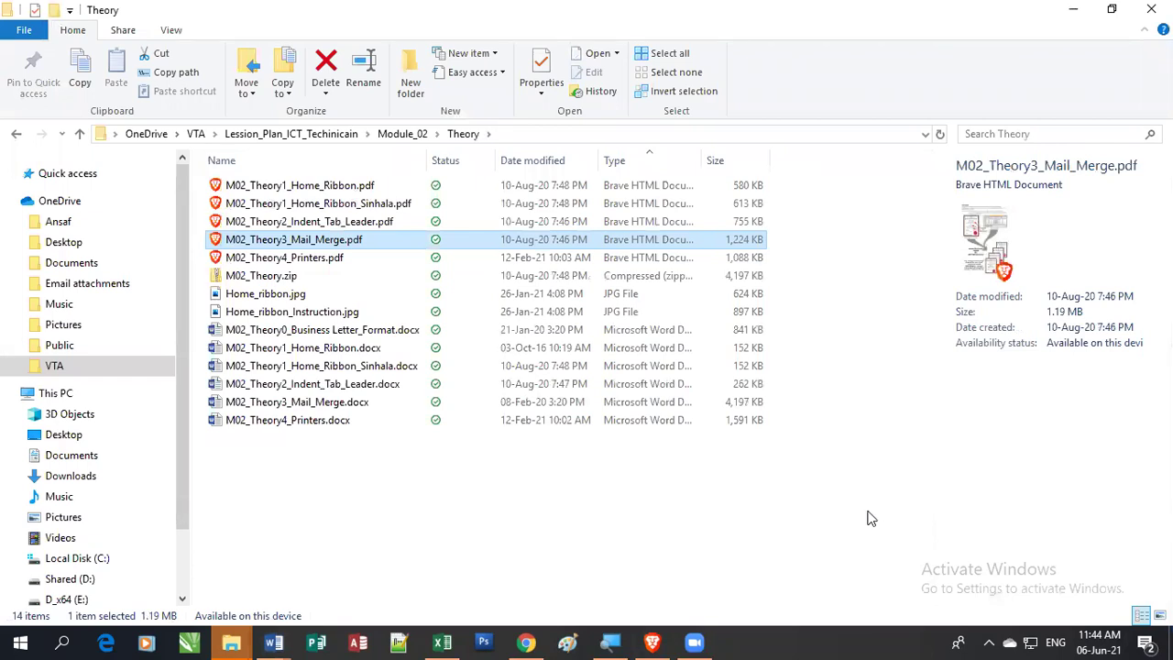
# Step: Return to the Theory file list and open M02_Theory3_Mail_Merge.pdf in the browser
pyautogui.click(651, 642)
pyautogui.click(651, 642)
pyautogui.doubleClick(300, 241)
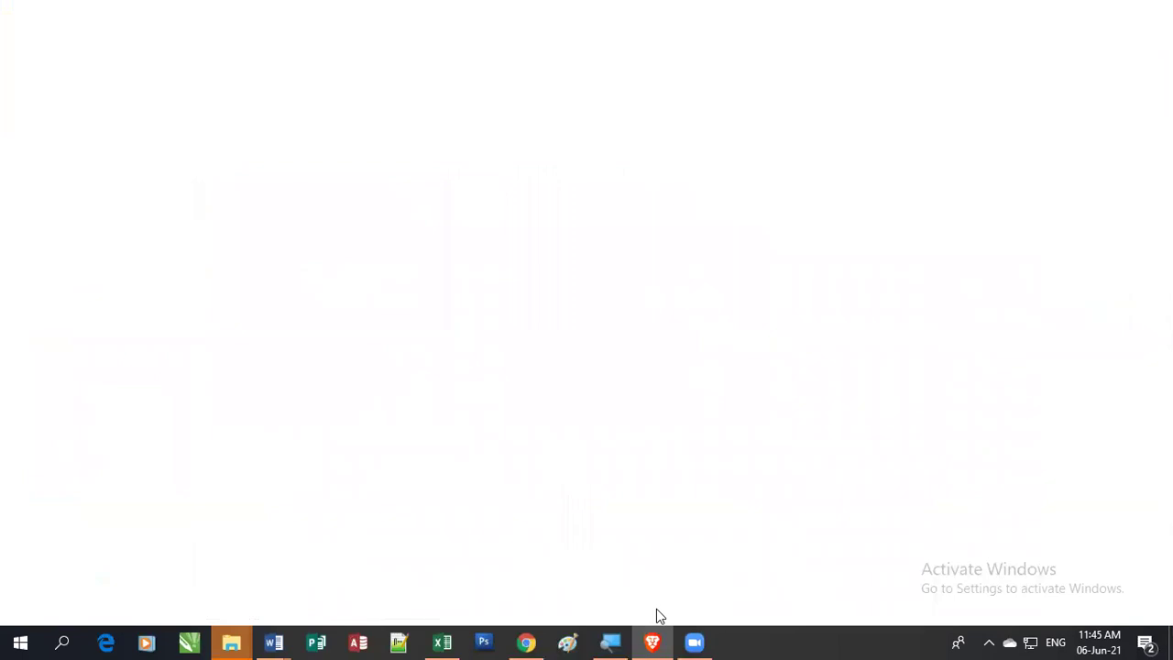
# Step: Scroll the M02_Theory3_Mail_Merge.pdf handout in Brave to view its Mail Merge page
pyautogui.moveTo(656, 641)
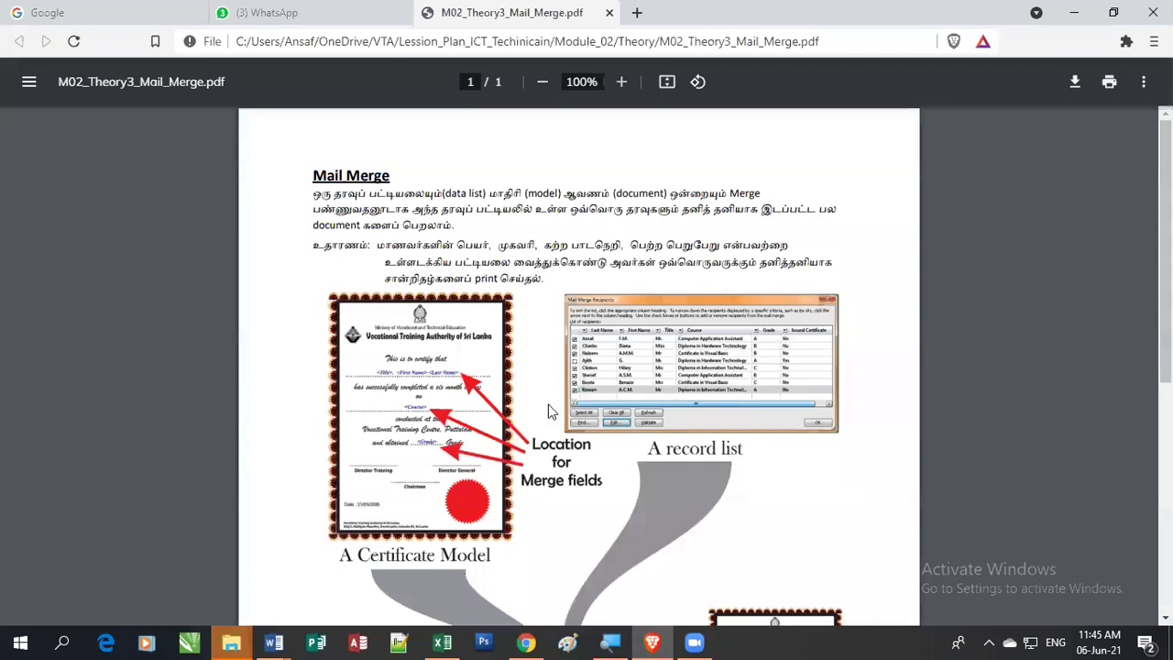
pyautogui.scroll(5, 548, 411)
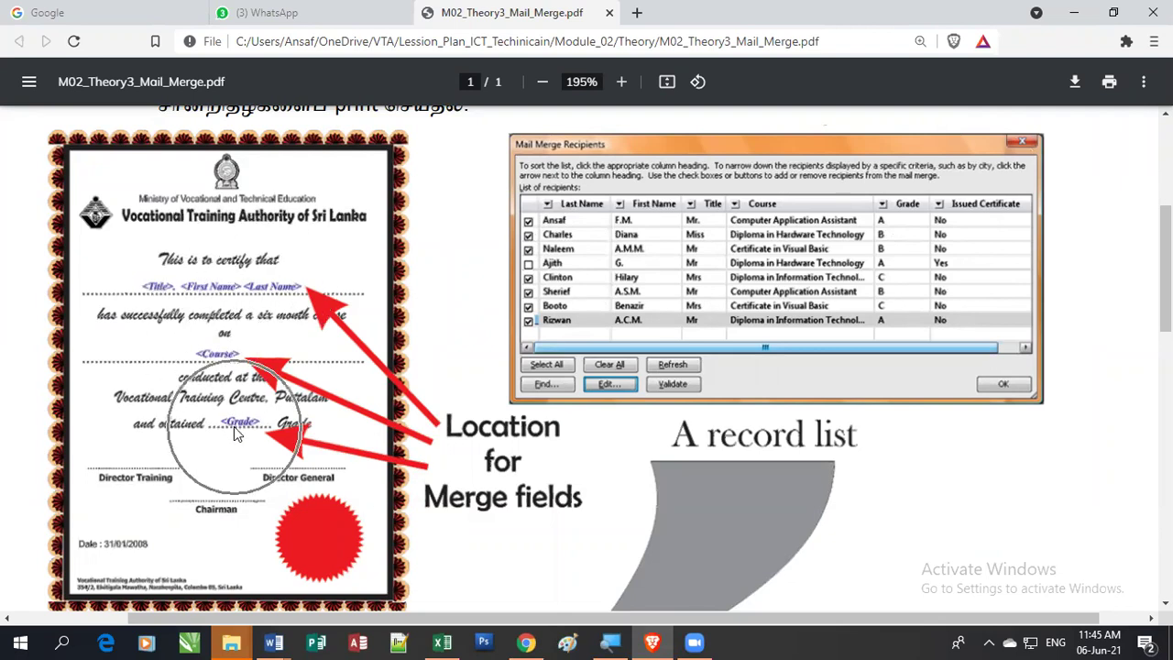
pyautogui.scroll(-5, 693, 430)
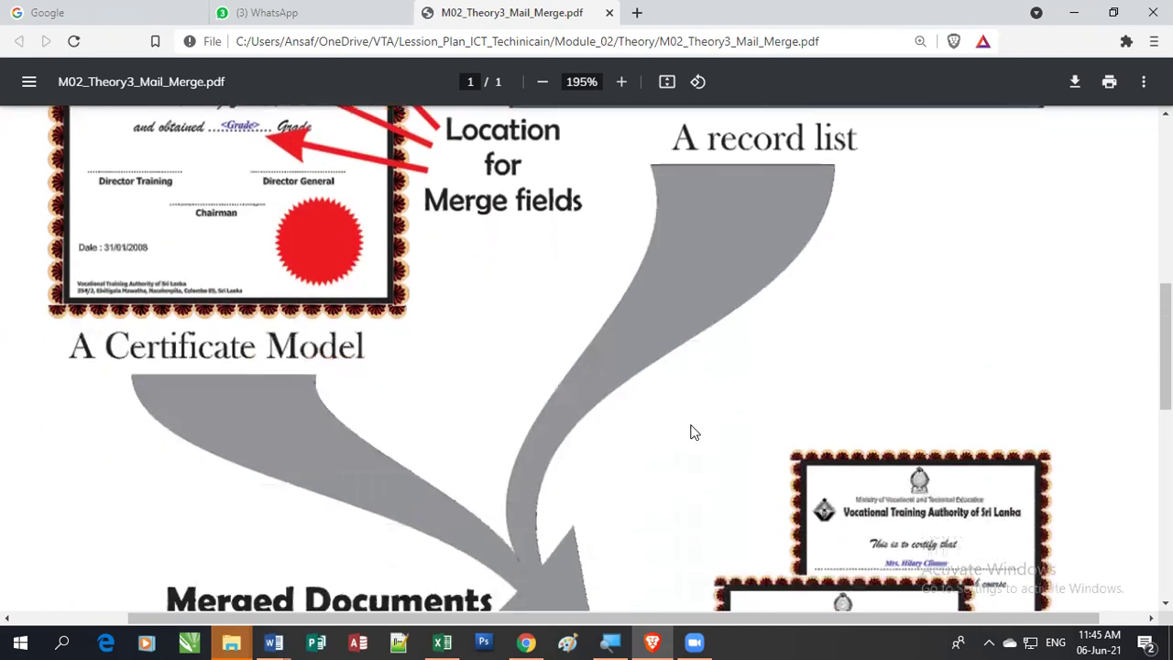
pyautogui.scroll(-3, 691, 432)
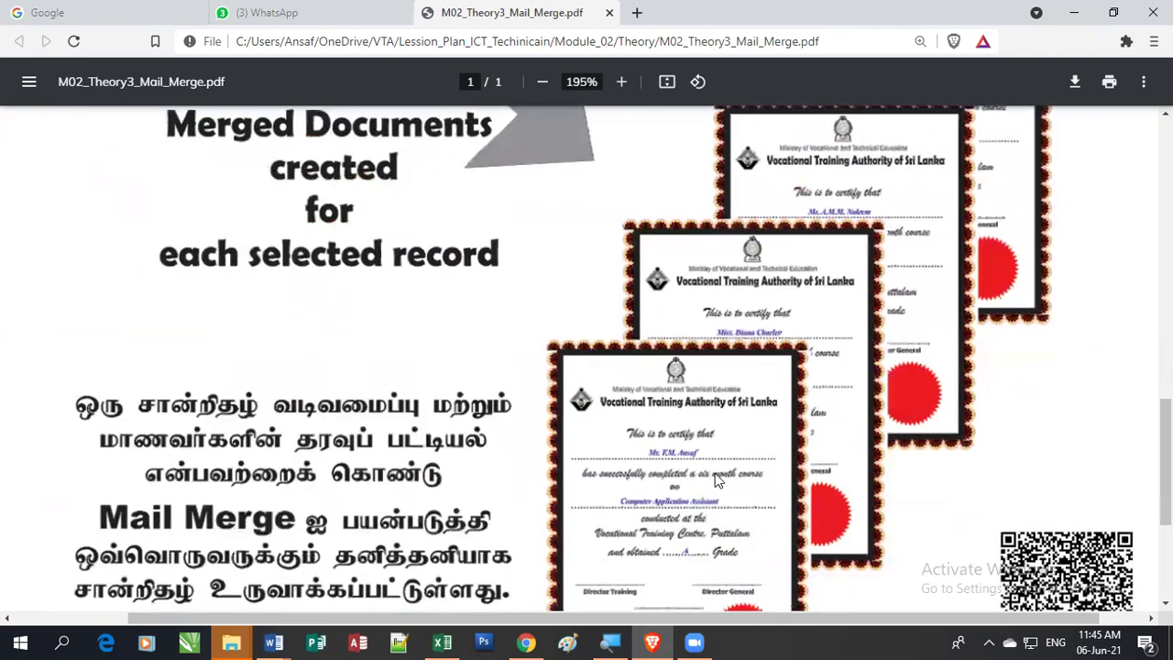
pyautogui.scroll(-2, 704, 469)
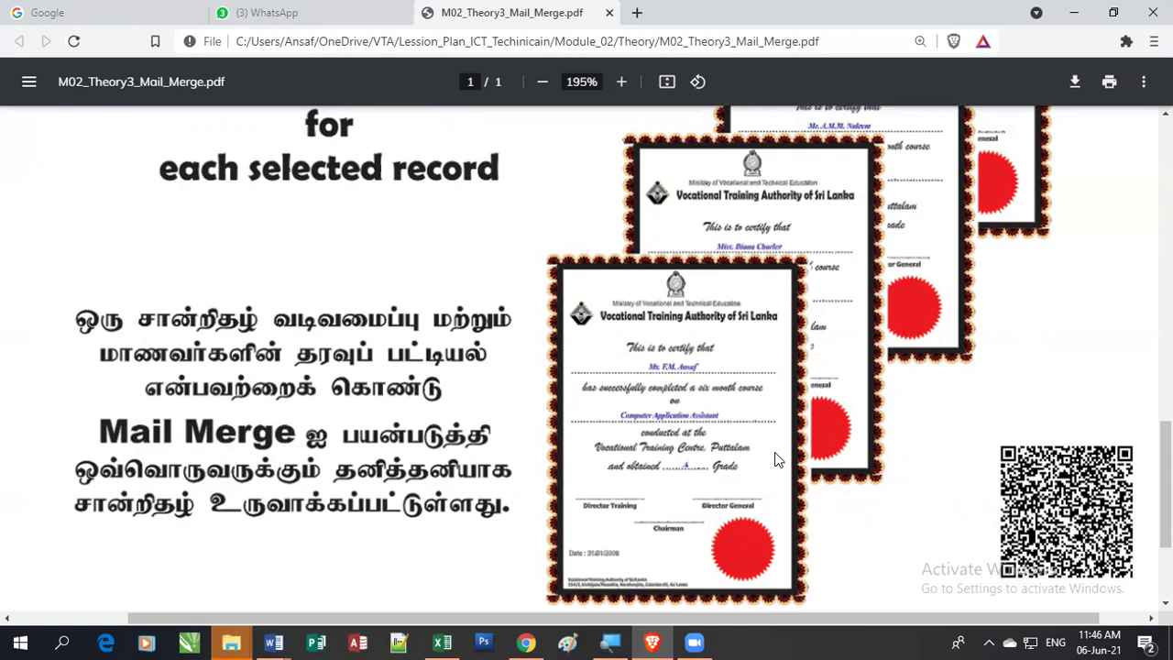
pyautogui.scroll(3, 777, 460)
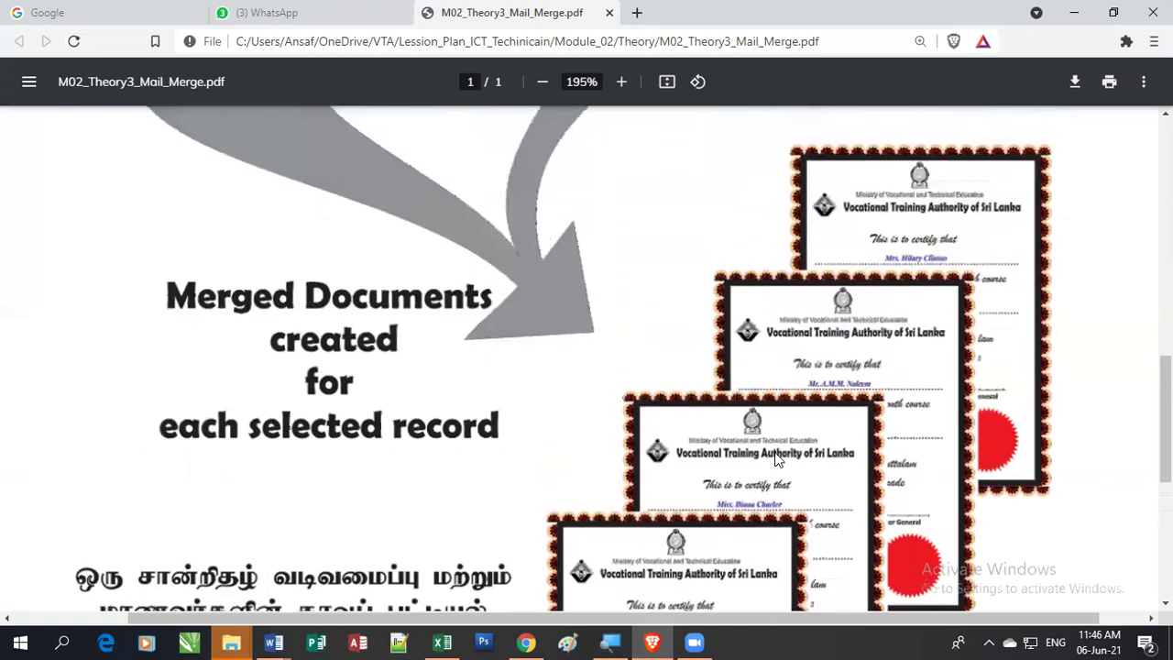
pyautogui.scroll(1, 777, 461)
pyautogui.scroll(5, 774, 459)
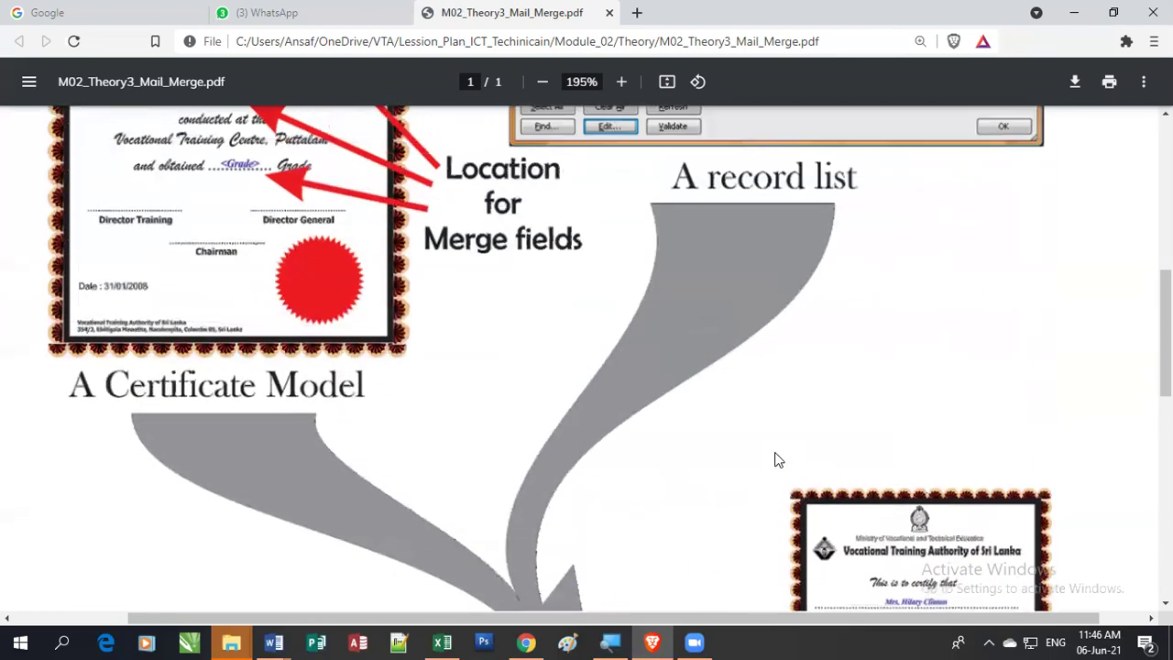
pyautogui.scroll(1, 775, 459)
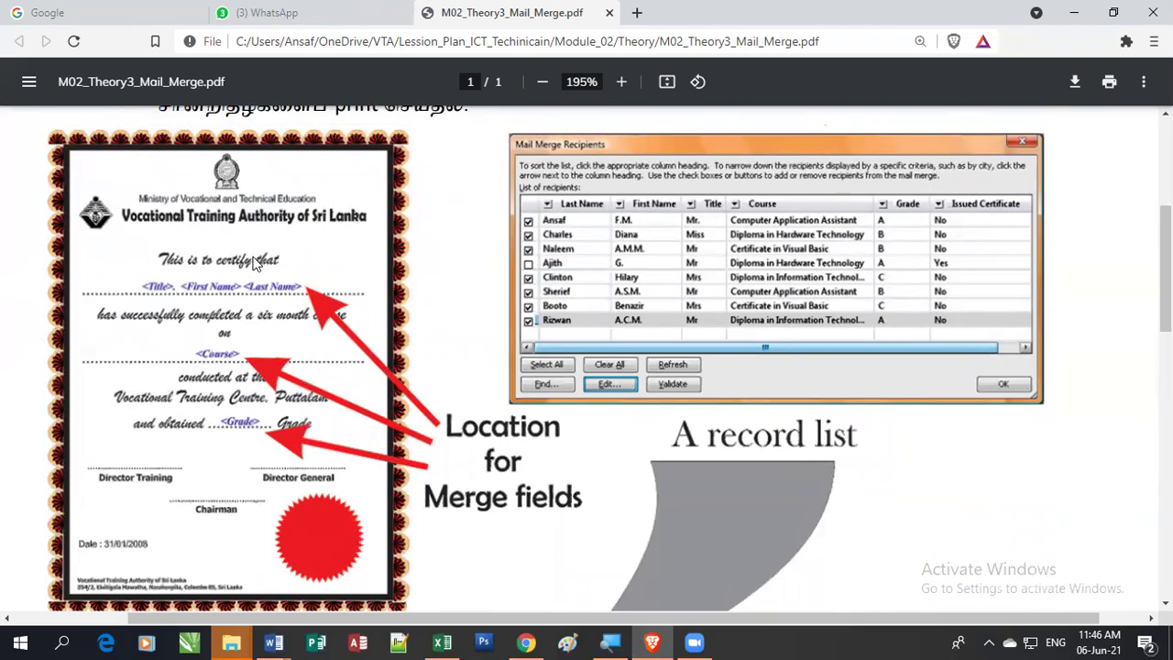
pyautogui.click(273, 642)
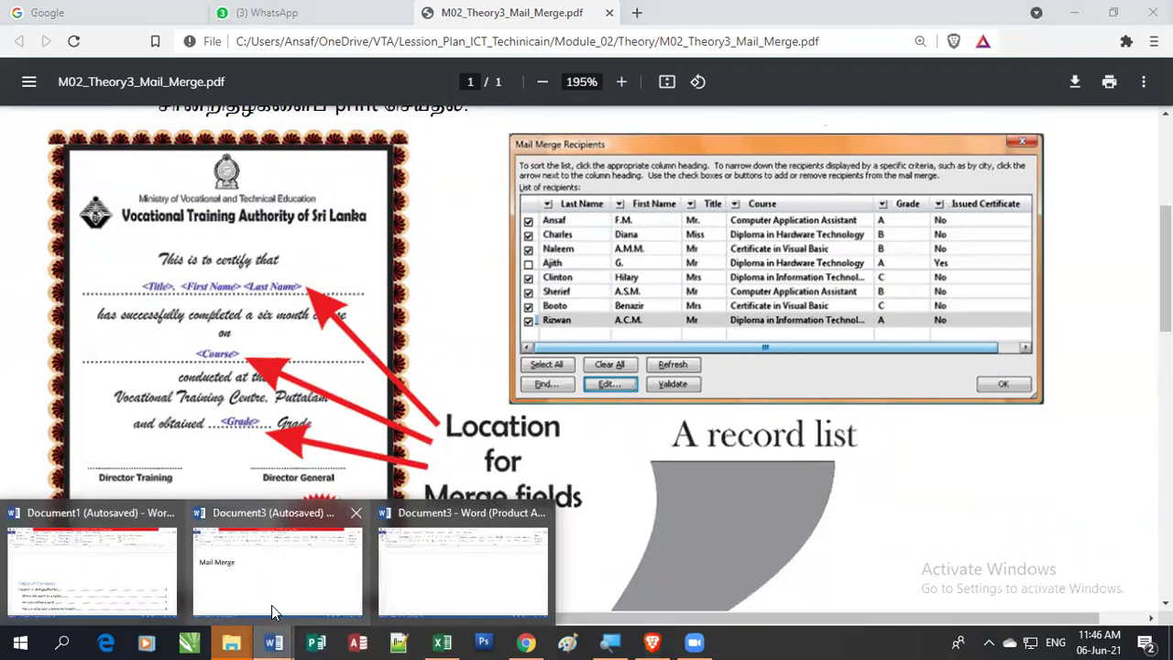
# Step: Switch back to blank Document3 and make it a Letters mail merge from MAILINGS
pyautogui.click(440, 573)
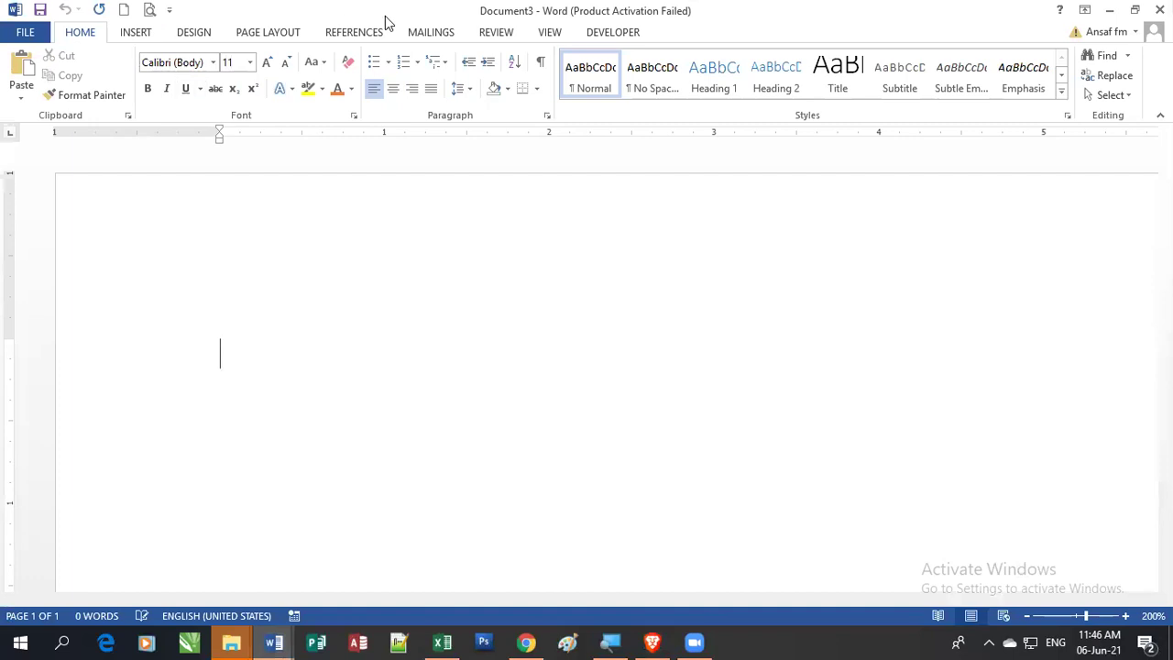
pyautogui.click(435, 33)
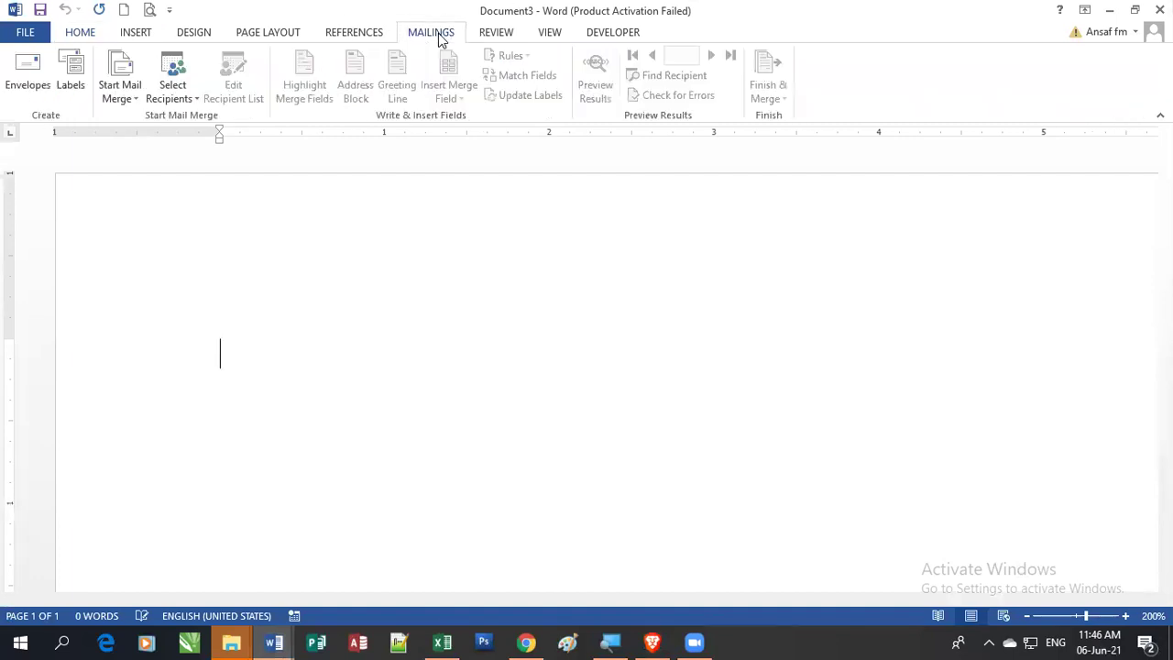
pyautogui.click(117, 101)
pyautogui.click(775, 98)
pyautogui.click(133, 103)
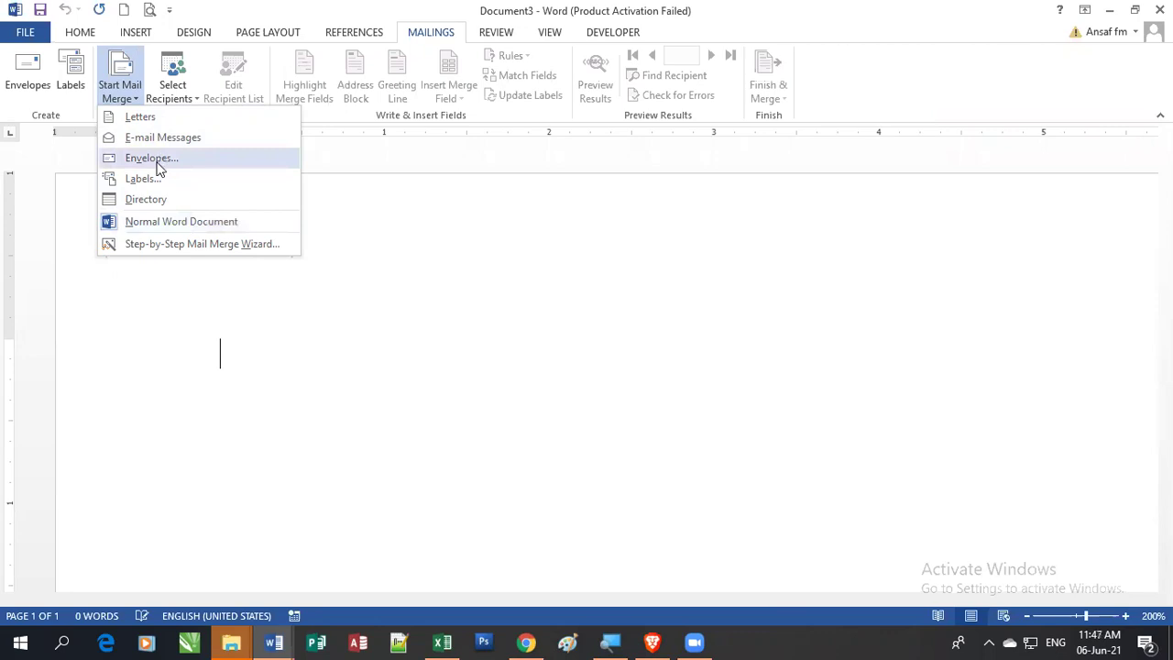
pyautogui.click(146, 119)
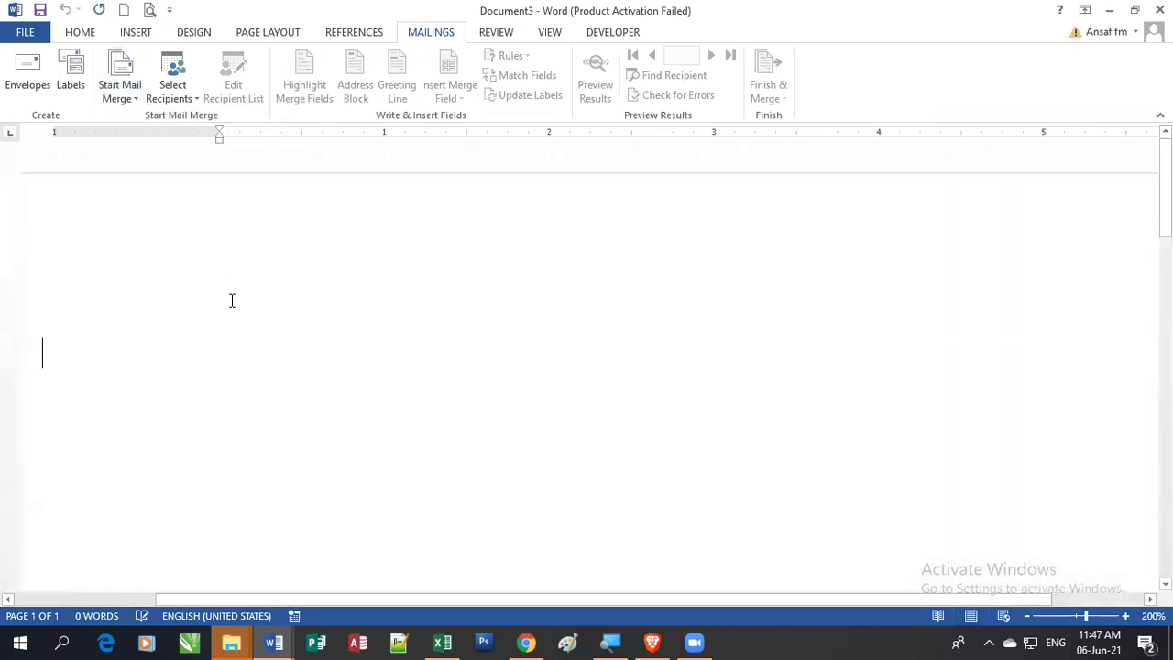
# Step: Type the iSoft College, Poles Road, Puttalam address and remove the spacing between its lines
pyautogui.moveTo(439, 602); pyautogui.dragTo(230, 599)
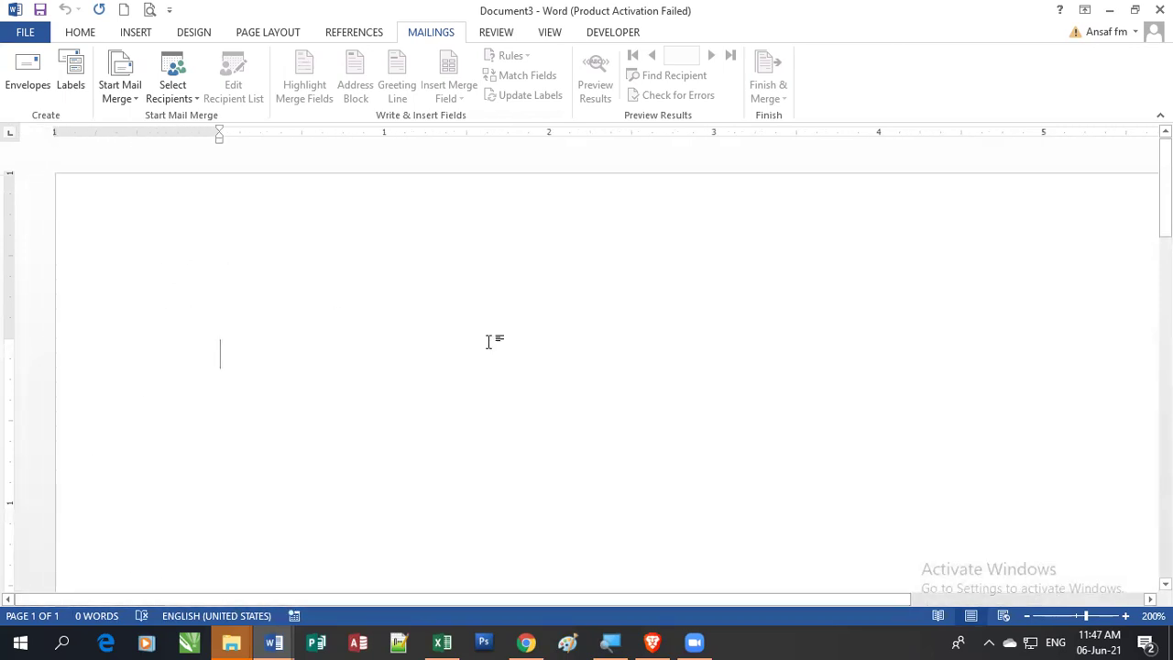
pyautogui.write('iSo')
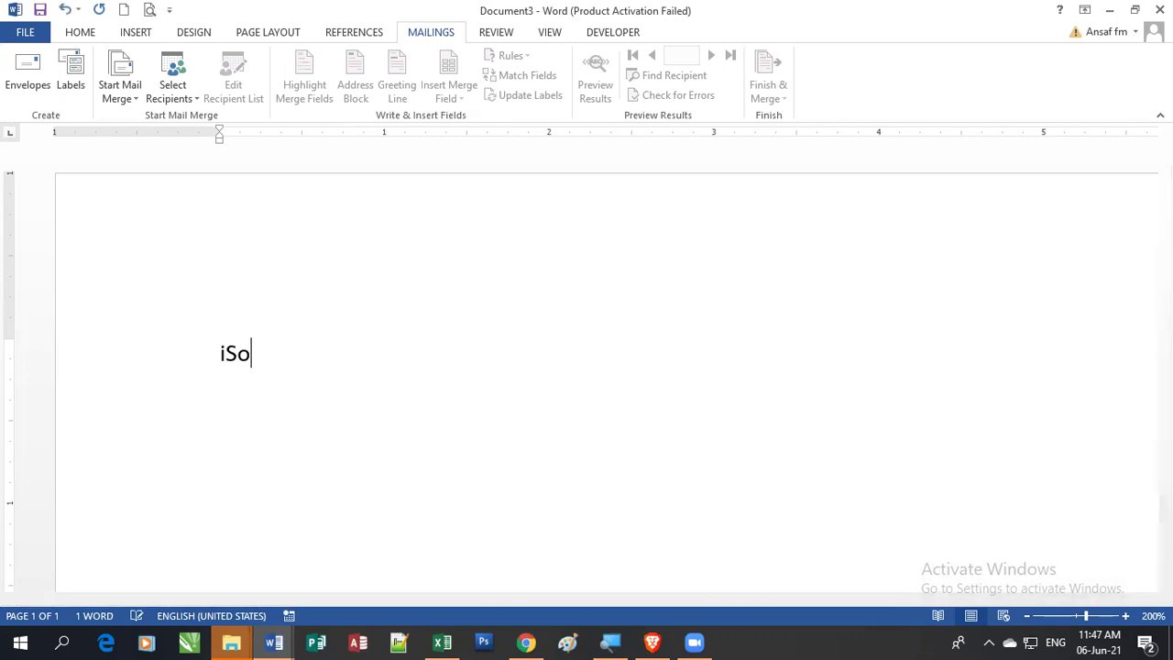
pyautogui.write('ft College')
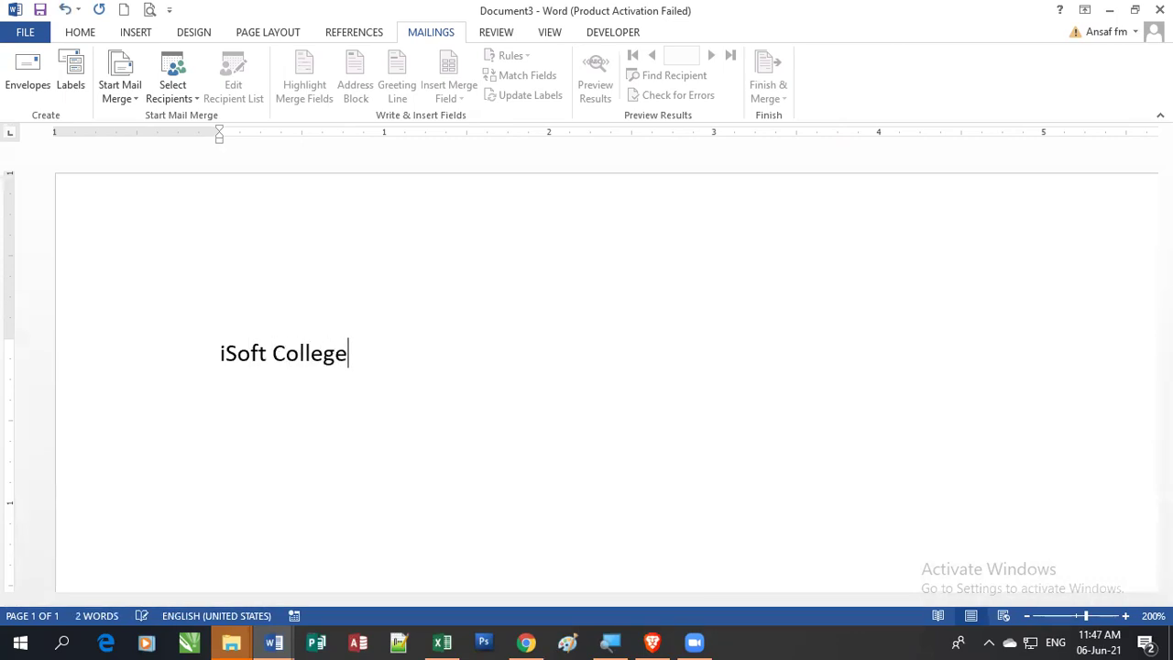
pyautogui.press('Return')
pyautogui.write('Poles Road')
pyautogui.press('Return')
pyautogui.write('P')
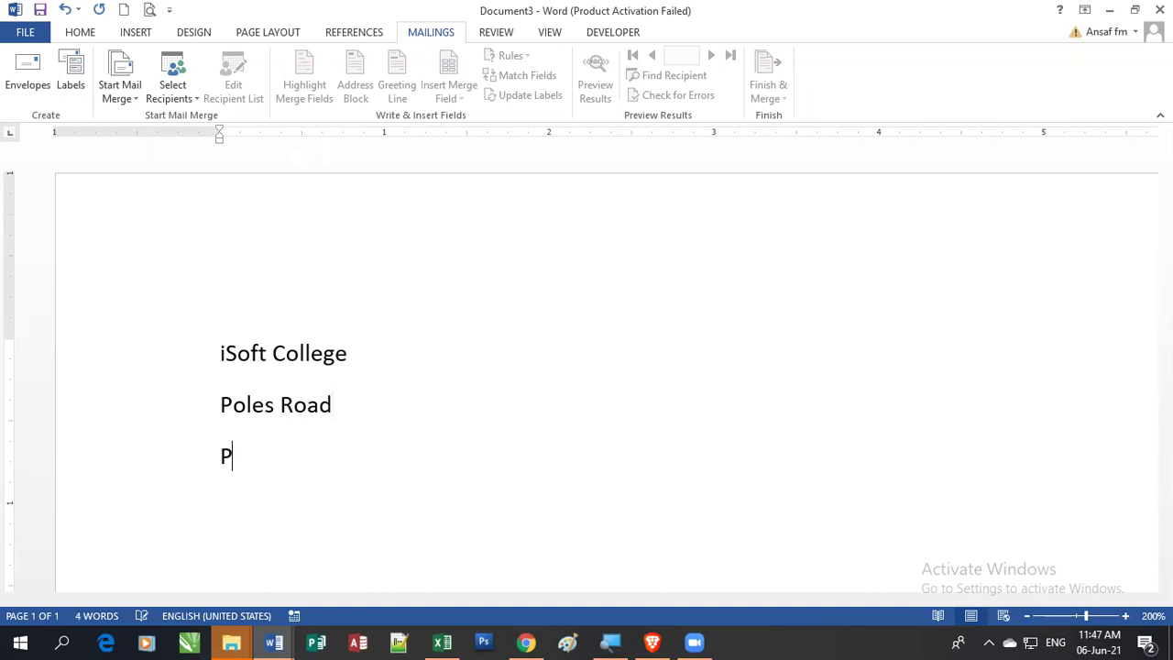
pyautogui.write('uttalam')
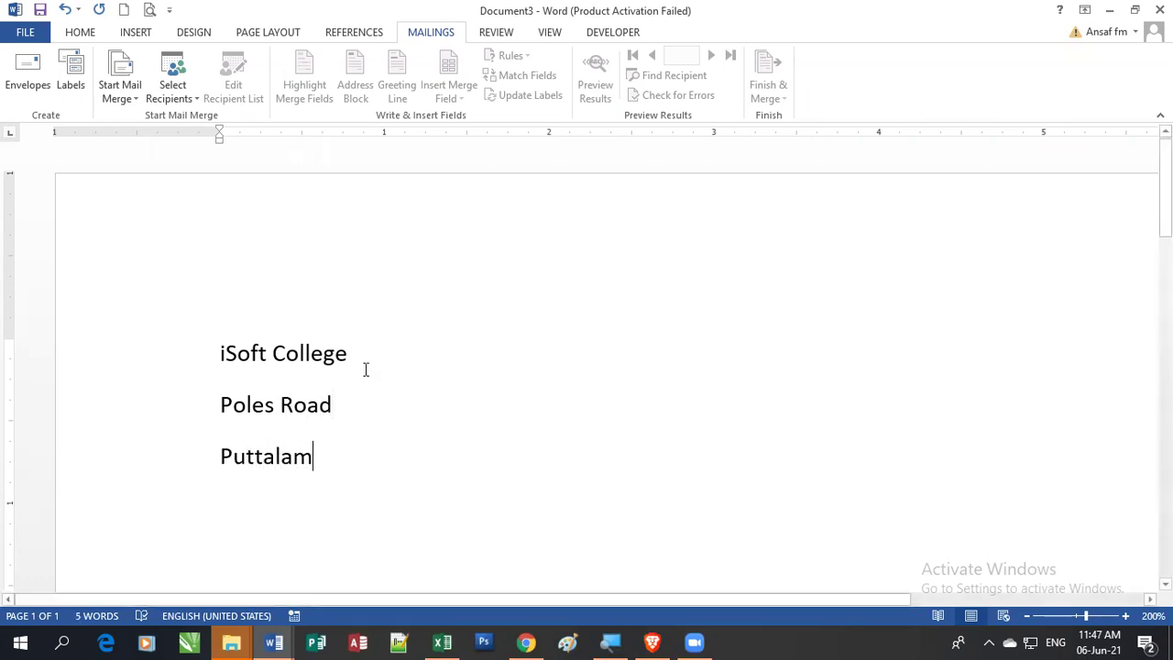
pyautogui.hotkey('ctrl', 'a')
pyautogui.click(82, 34)
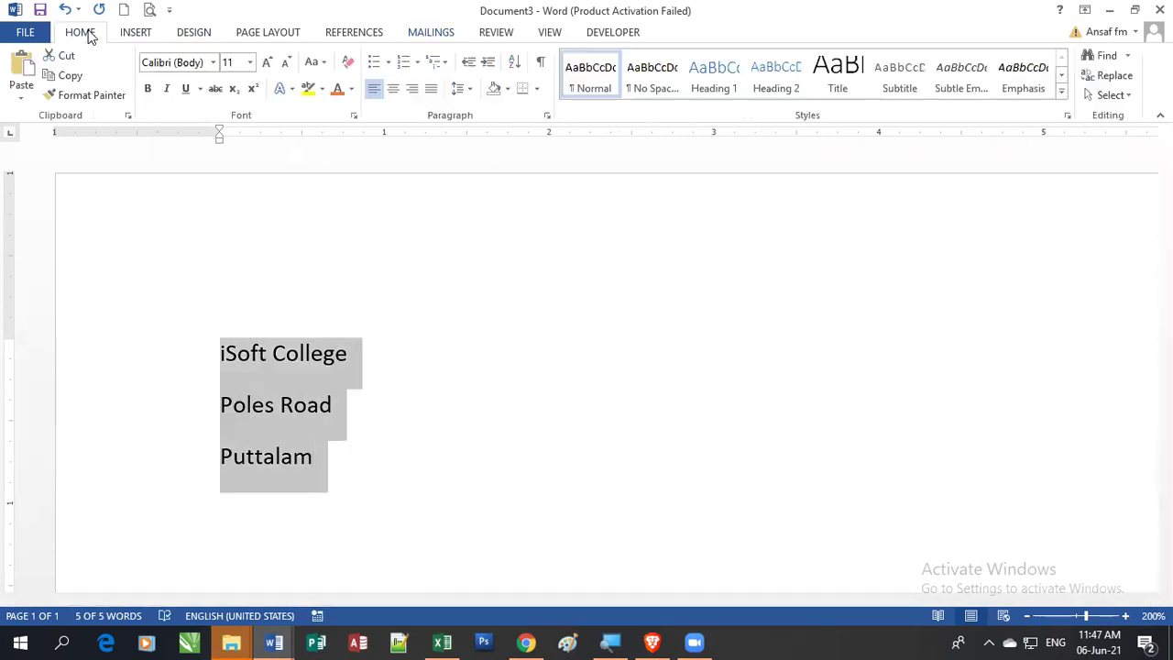
pyautogui.click(464, 88)
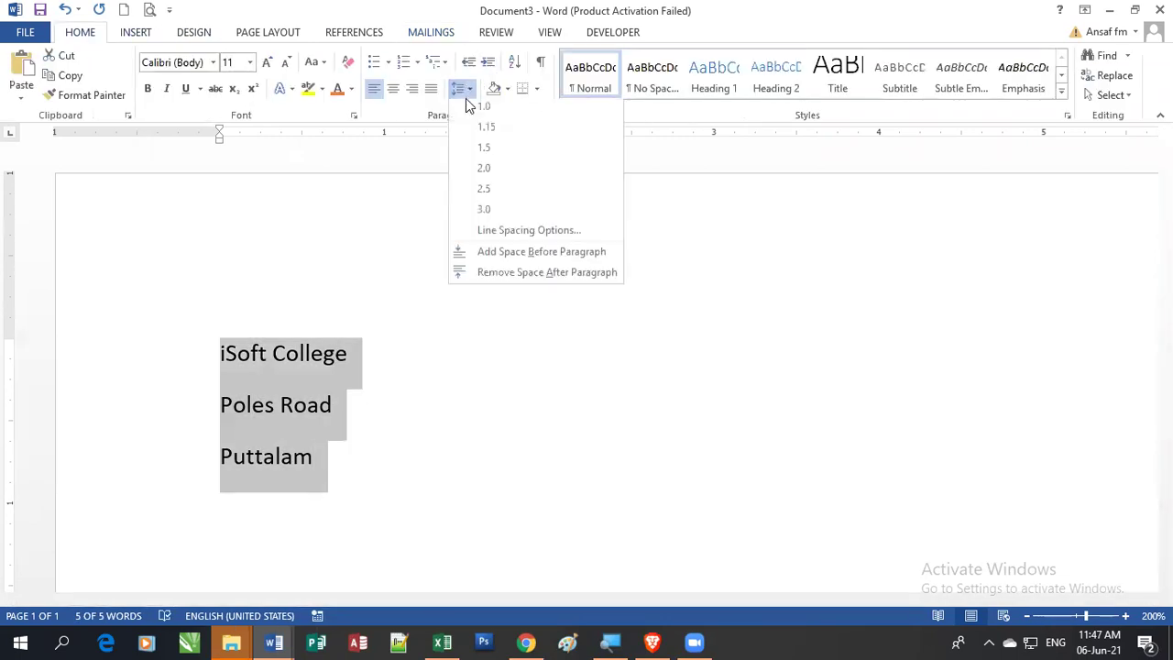
pyautogui.click(528, 272)
# Step: Add the date 2021-06-06 below the address, followed by a blank line
pyautogui.click(385, 459)
pyautogui.press('Return')
pyautogui.press('Return')
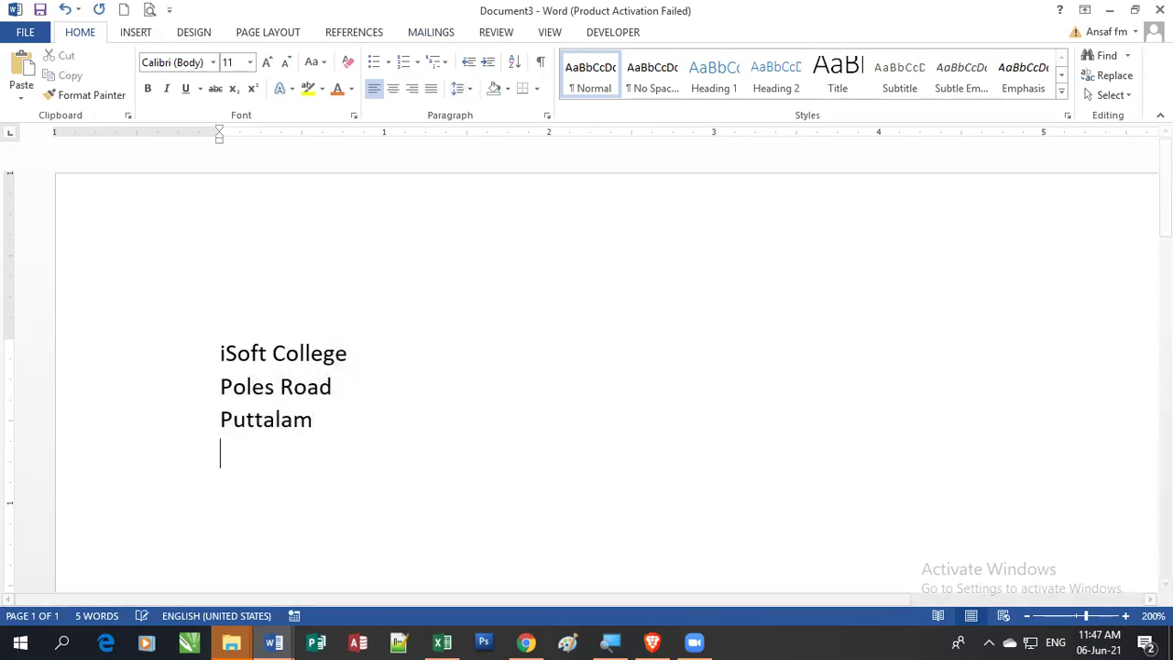
pyautogui.write('2021')
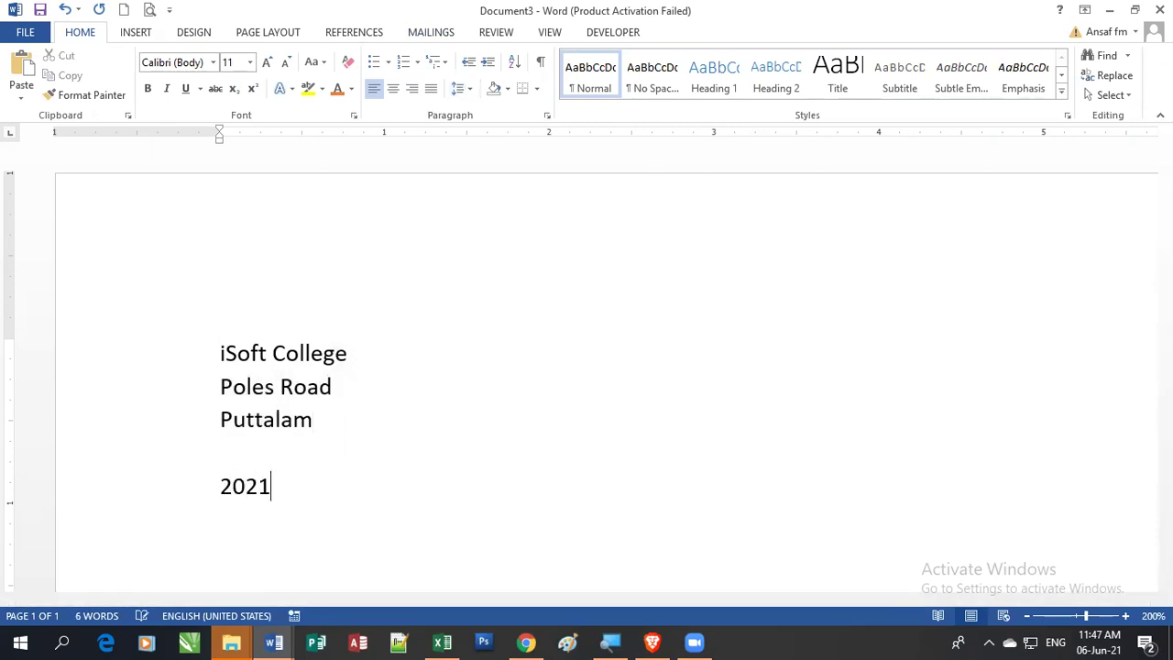
pyautogui.write('-06-06')
pyautogui.press('Return')
pyautogui.scroll(-3, 541, 385)
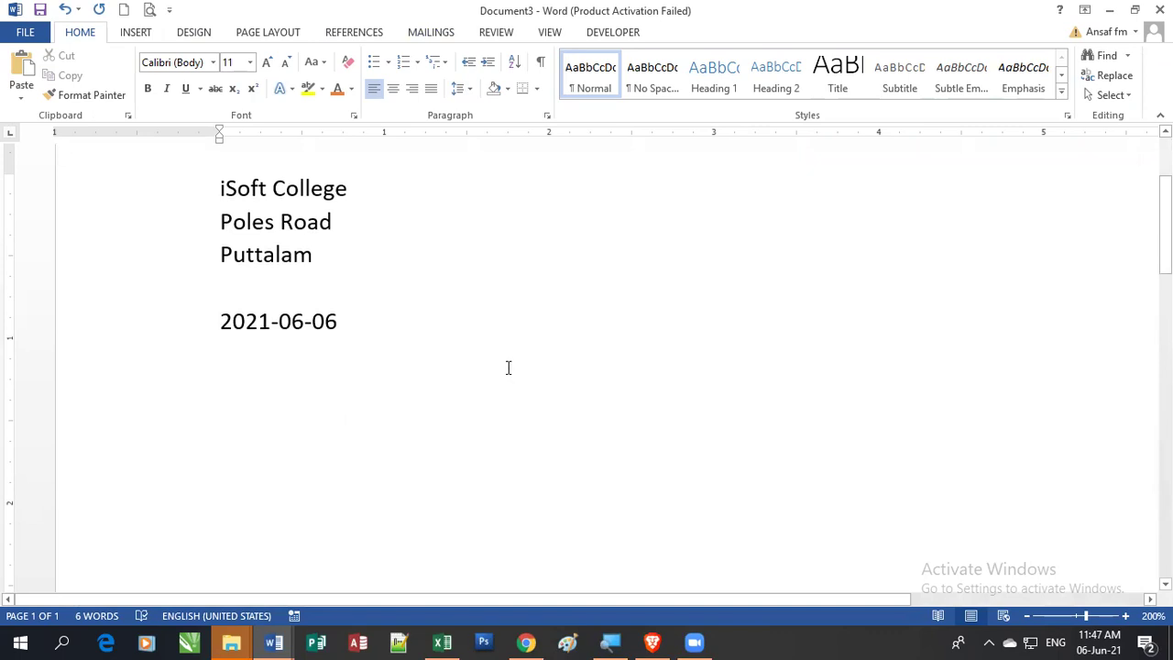
pyautogui.press('Return')
# Step: Type the greeting 'Dear', the heading 'Certificate Awarding Ceremony' and =rand(3,3) below it
pyautogui.write('Dear')
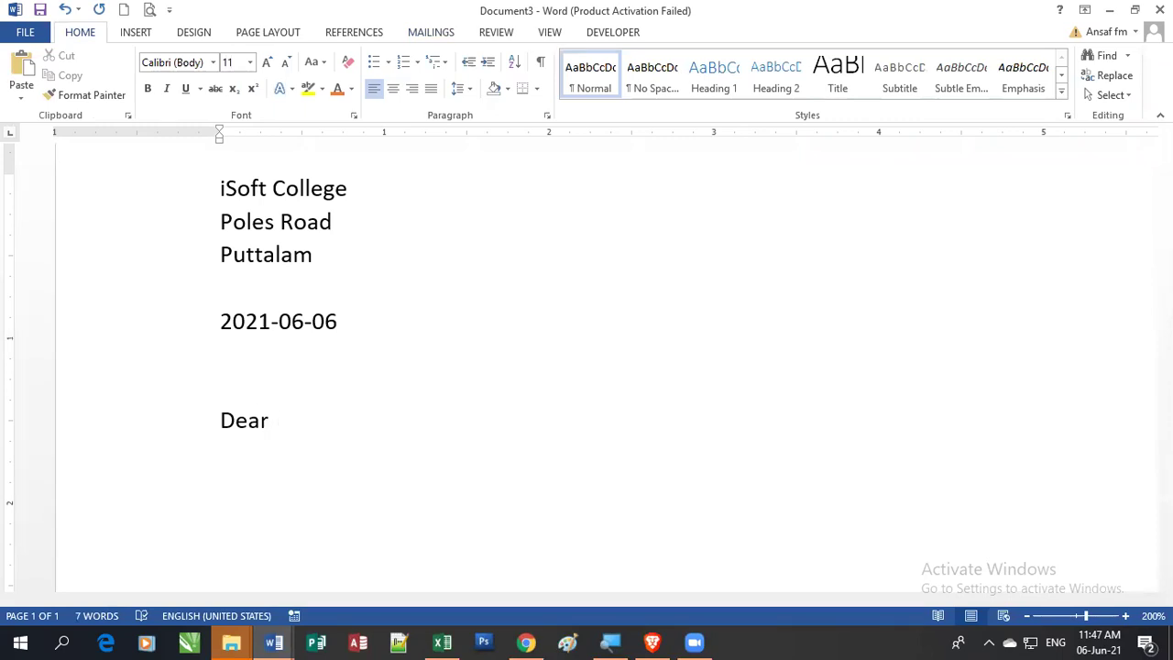
pyautogui.press('BackSpace')
pyautogui.press('BackSpace')
pyautogui.press('Return')
pyautogui.press('Return')
pyautogui.write('Certificate Award')
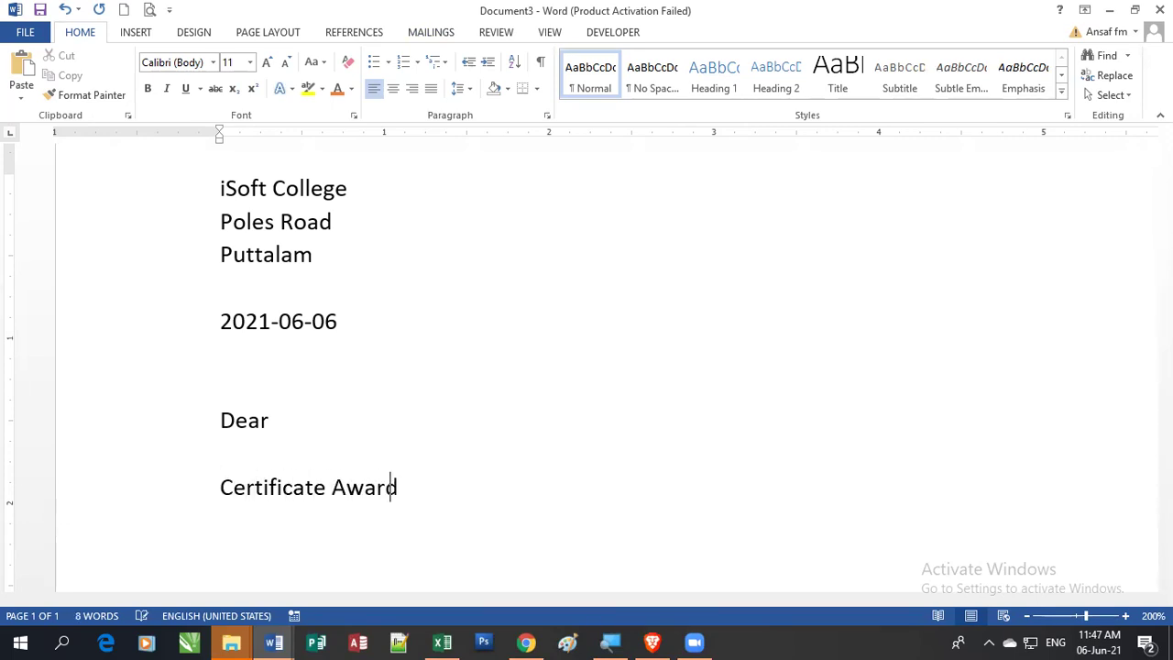
pyautogui.write('ing Ceremony')
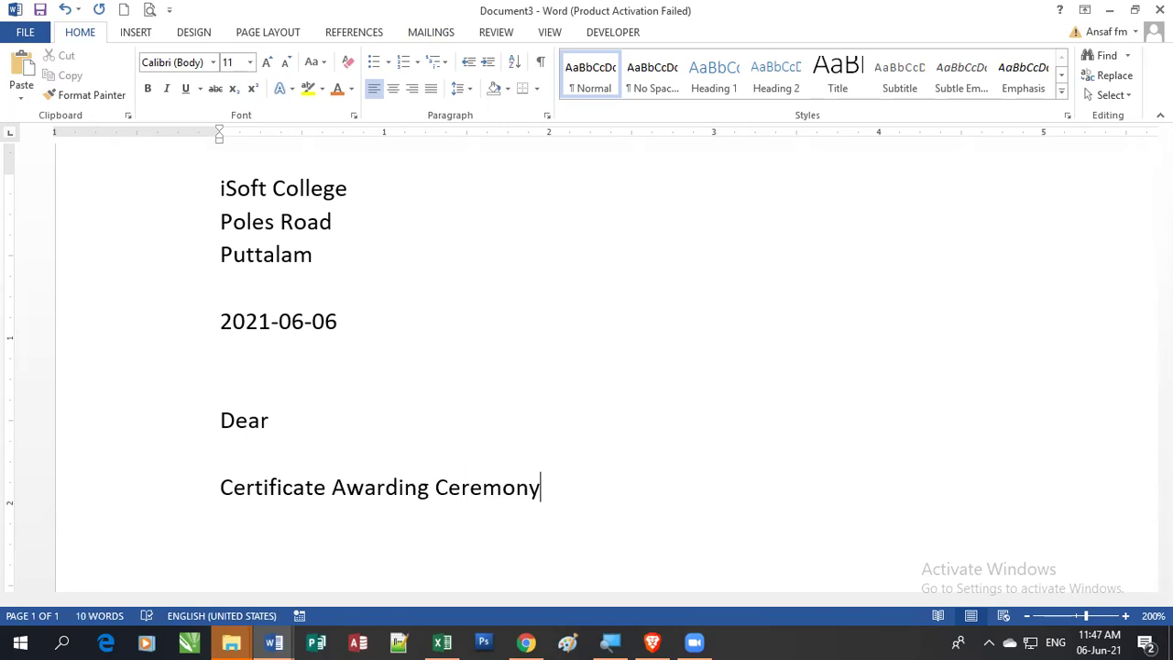
pyautogui.press('Return')
pyautogui.write('=rand(3,3)')
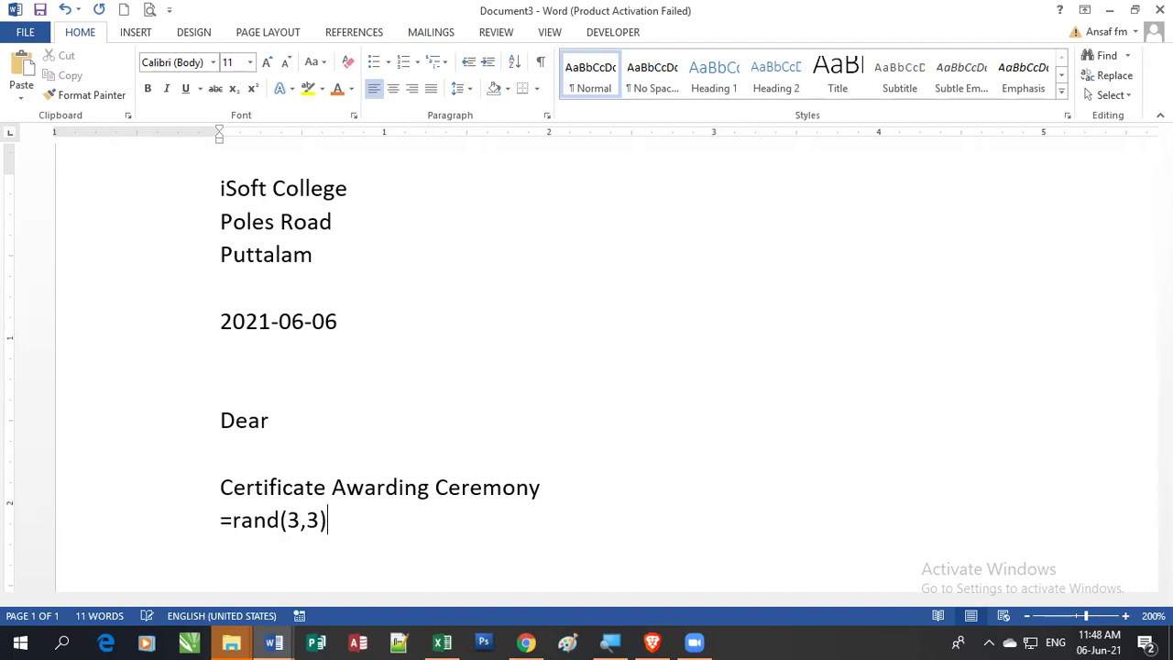
# Step: Expand =rand into sample paragraphs and add a 'Thanking you', dotted line, 'The Manager' sign-off
pyautogui.press('Return')
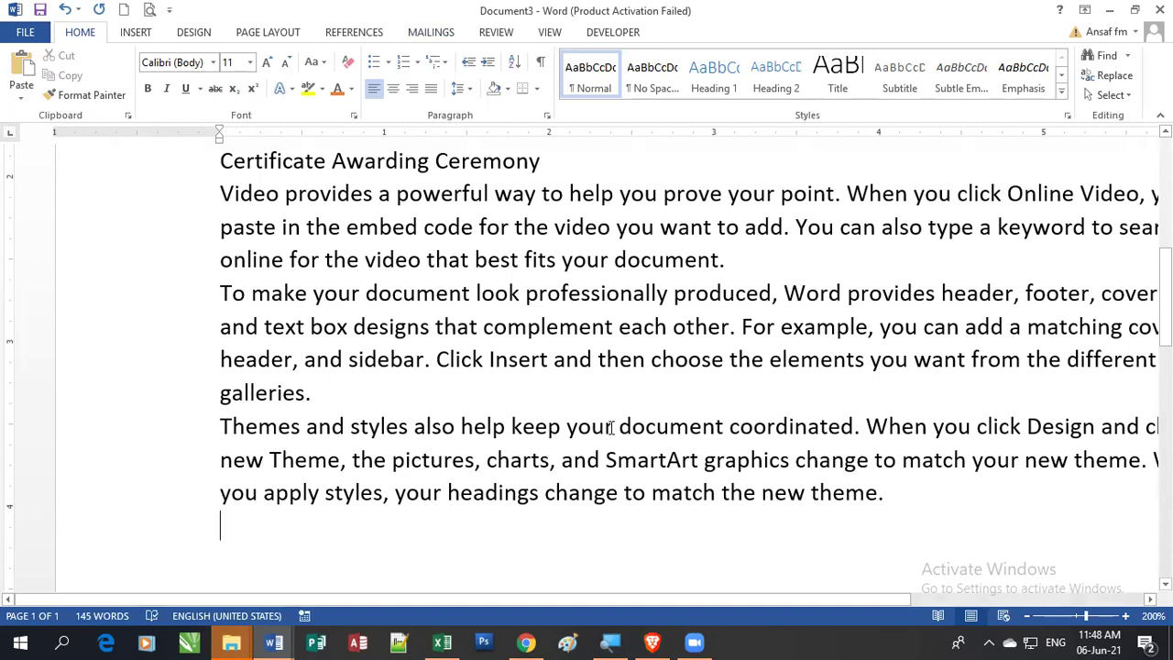
pyautogui.press('Return')
pyautogui.press('Return')
pyautogui.write('Thank')
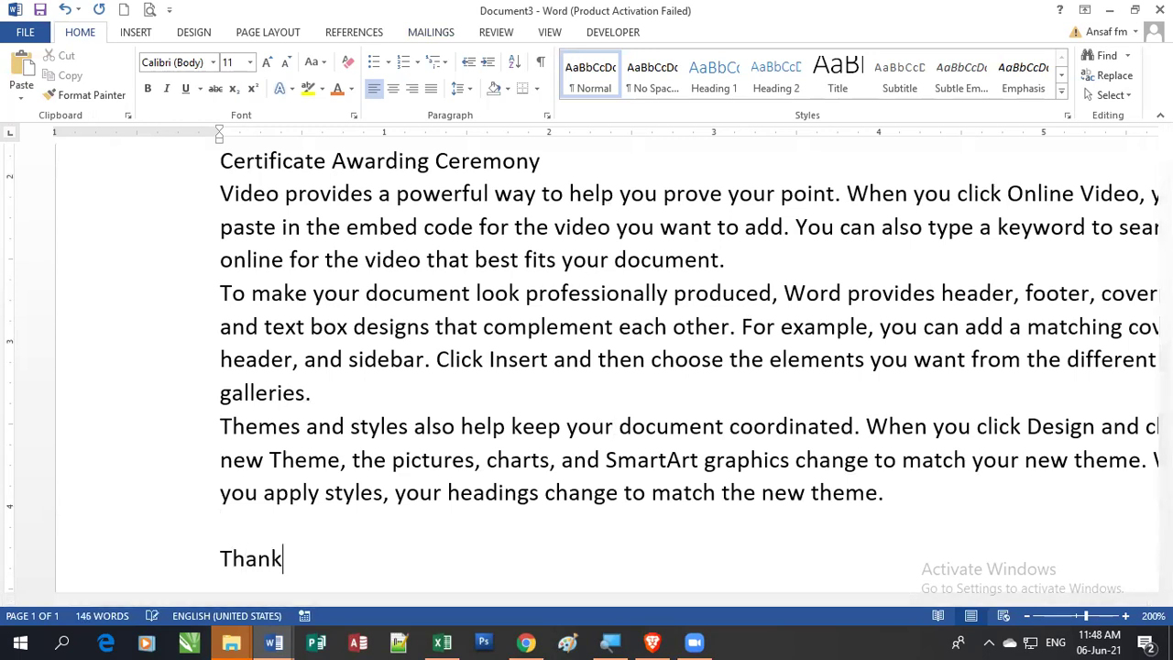
pyautogui.write('ing you')
pyautogui.press('Return')
pyautogui.press('Return')
pyautogui.press('Return')
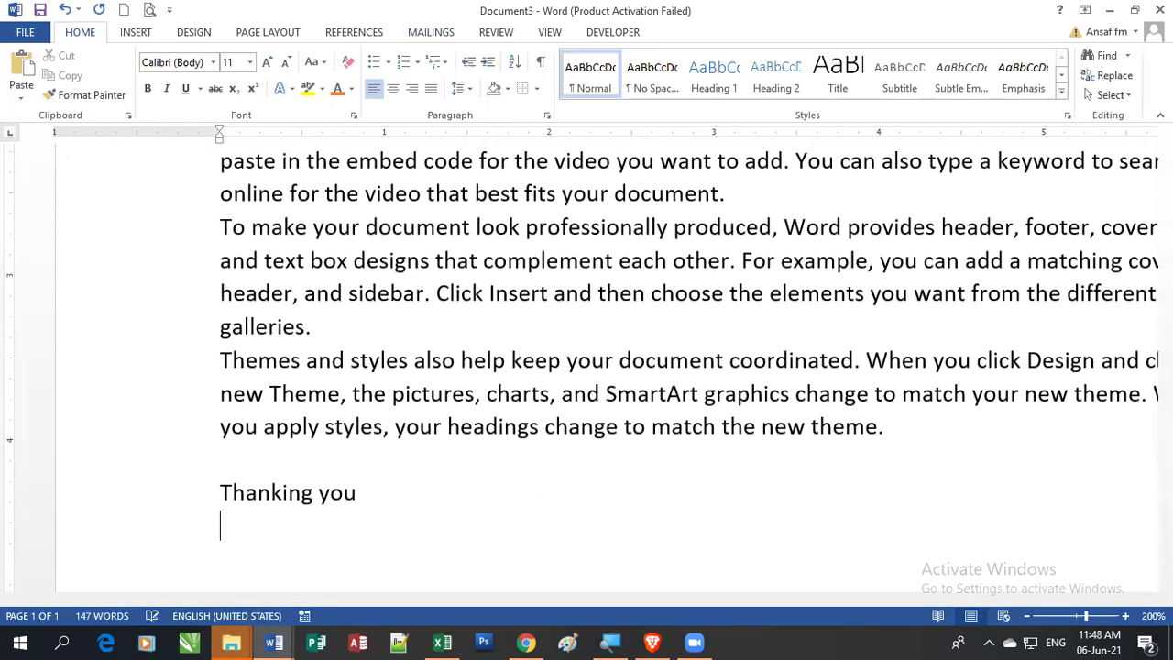
pyautogui.write('...........................')
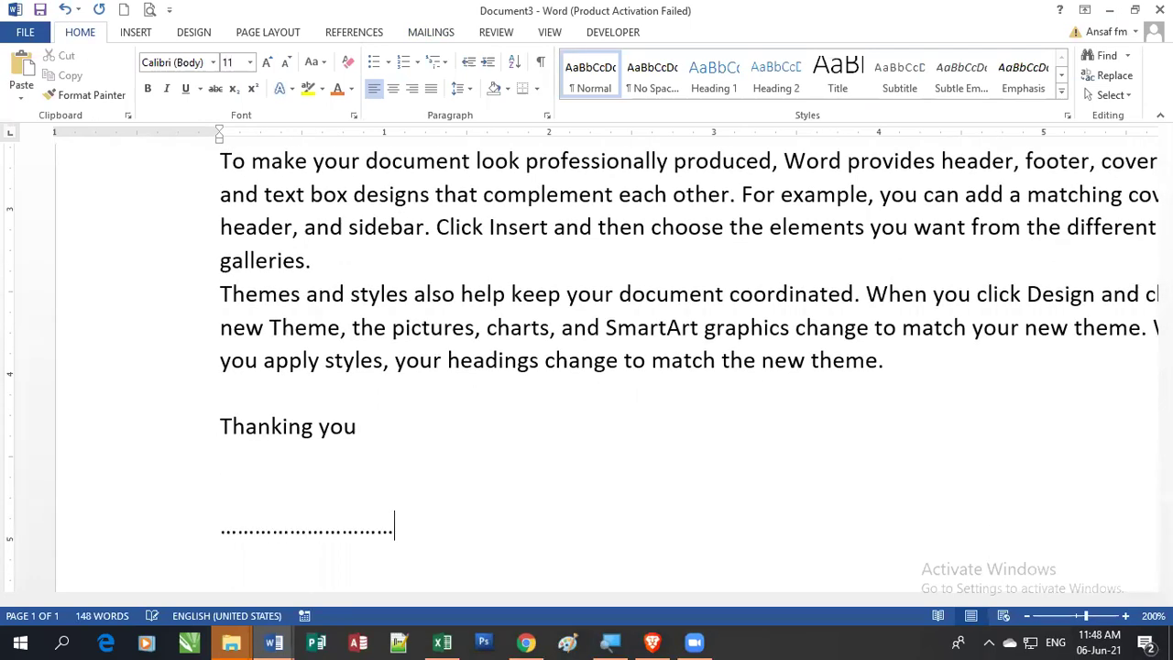
pyautogui.press('Return')
pyautogui.write('The Manager')
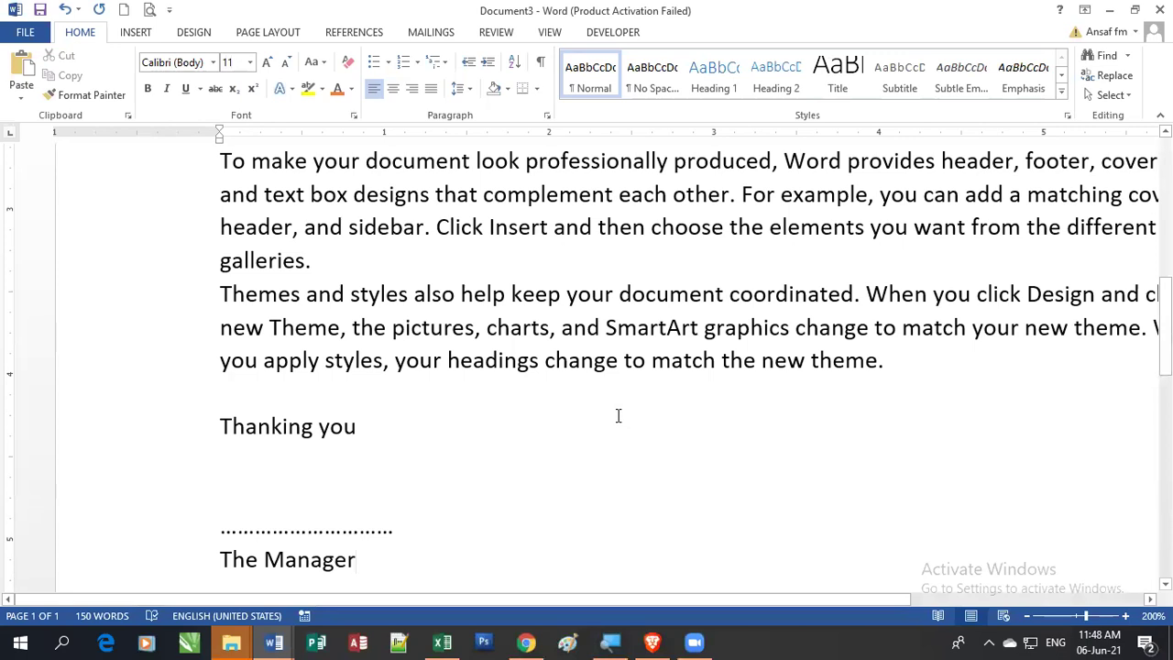
# Step: Add space after each of the letter's body paragraphs
pyautogui.scroll(4, 618, 413)
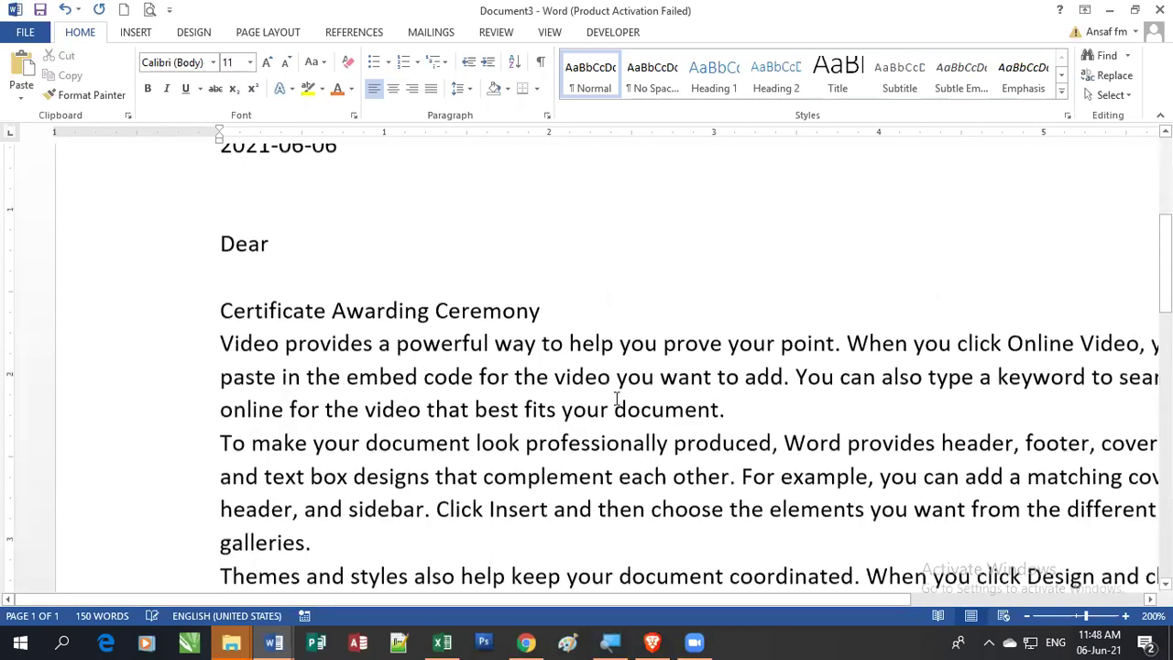
pyautogui.scroll(-2, 600, 406)
pyautogui.moveTo(341, 492); pyautogui.dragTo(331, 227)
pyautogui.click(472, 88)
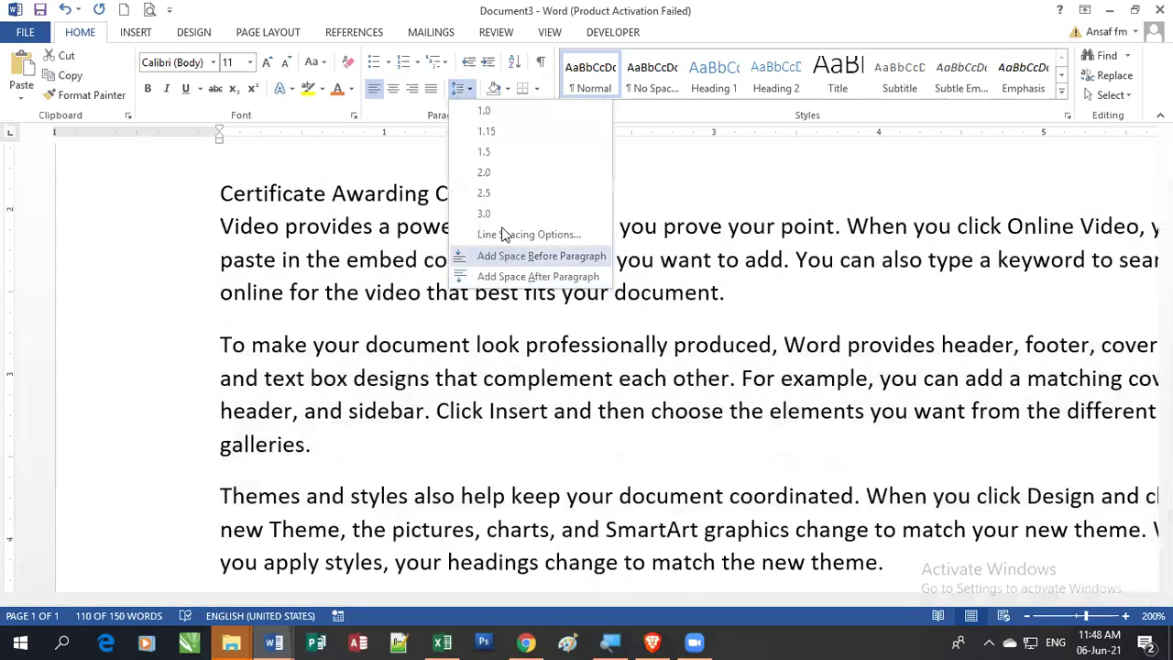
pyautogui.click(510, 278)
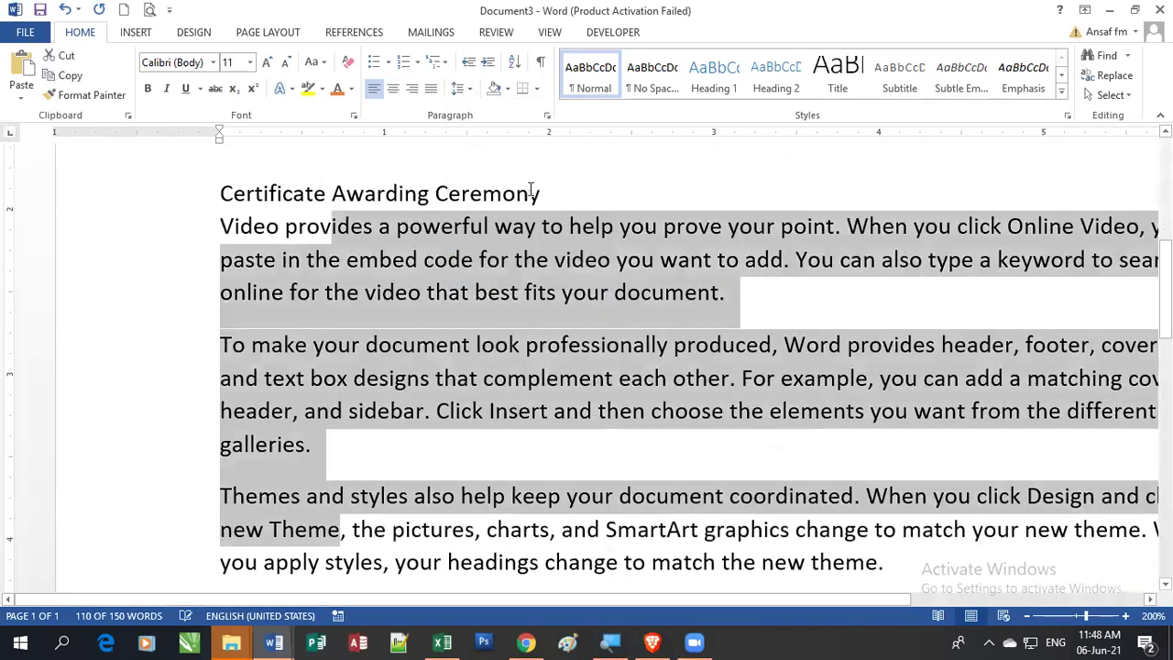
# Step: Make the Certificate Awarding Ceremony heading 14 pt, bold and underlined
pyautogui.tripleClick(484, 195)
pyautogui.click(267, 62)
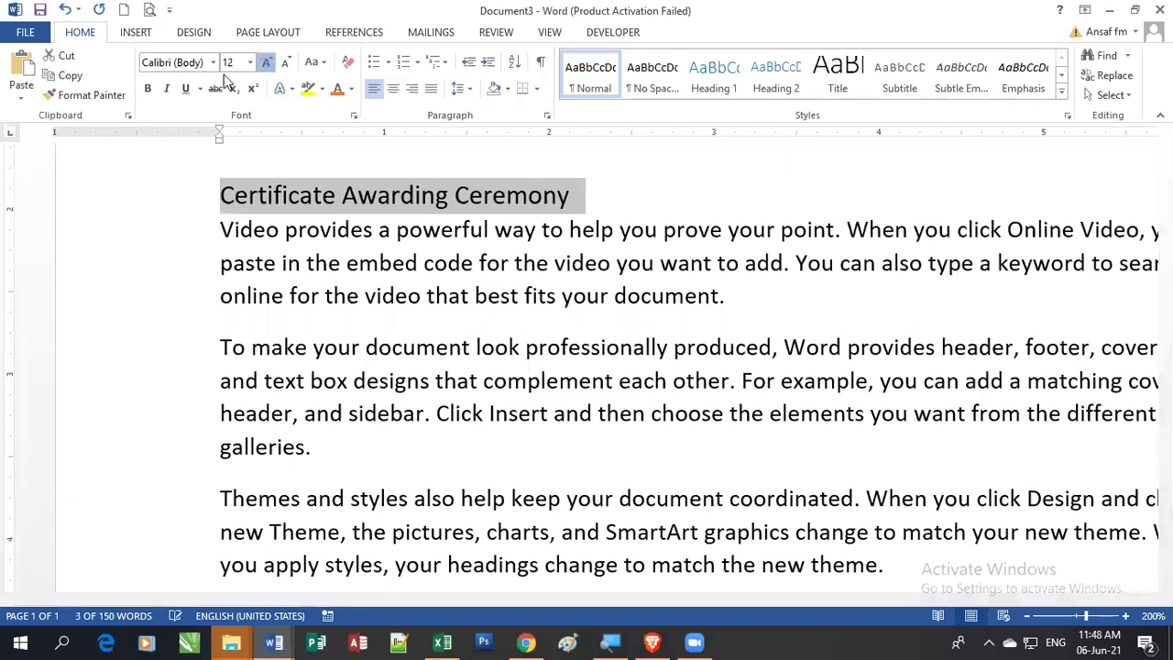
pyautogui.click(267, 61)
pyautogui.click(148, 88)
pyautogui.click(185, 88)
pyautogui.scroll(5, 295, 337)
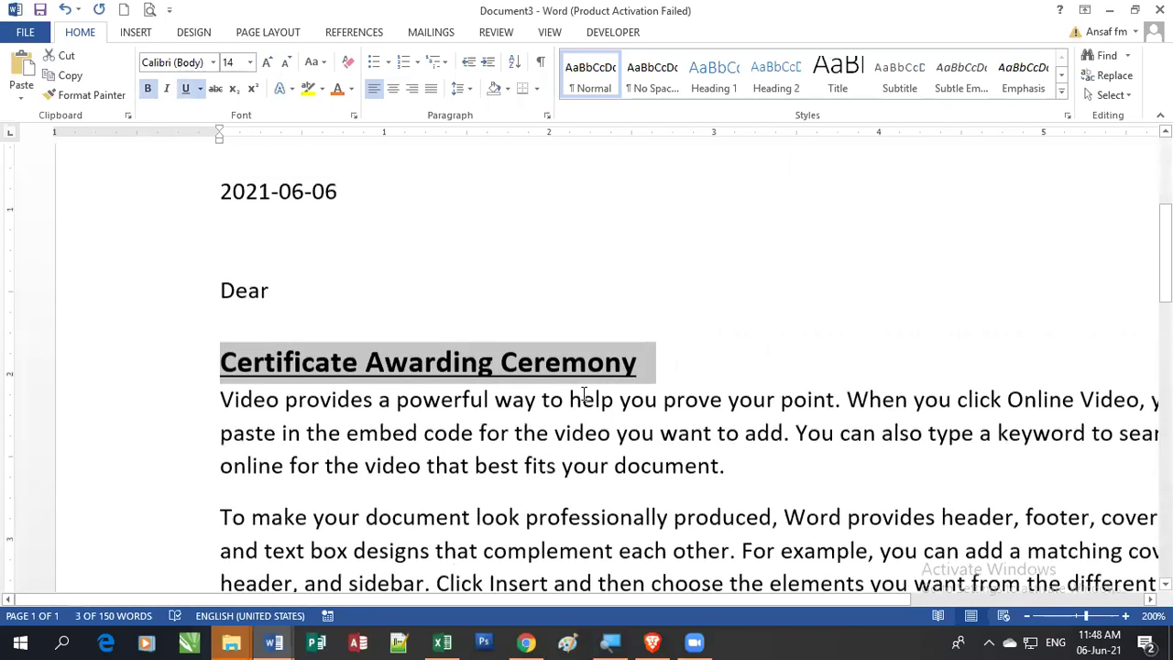
pyautogui.scroll(3, 295, 338)
pyautogui.click(419, 349)
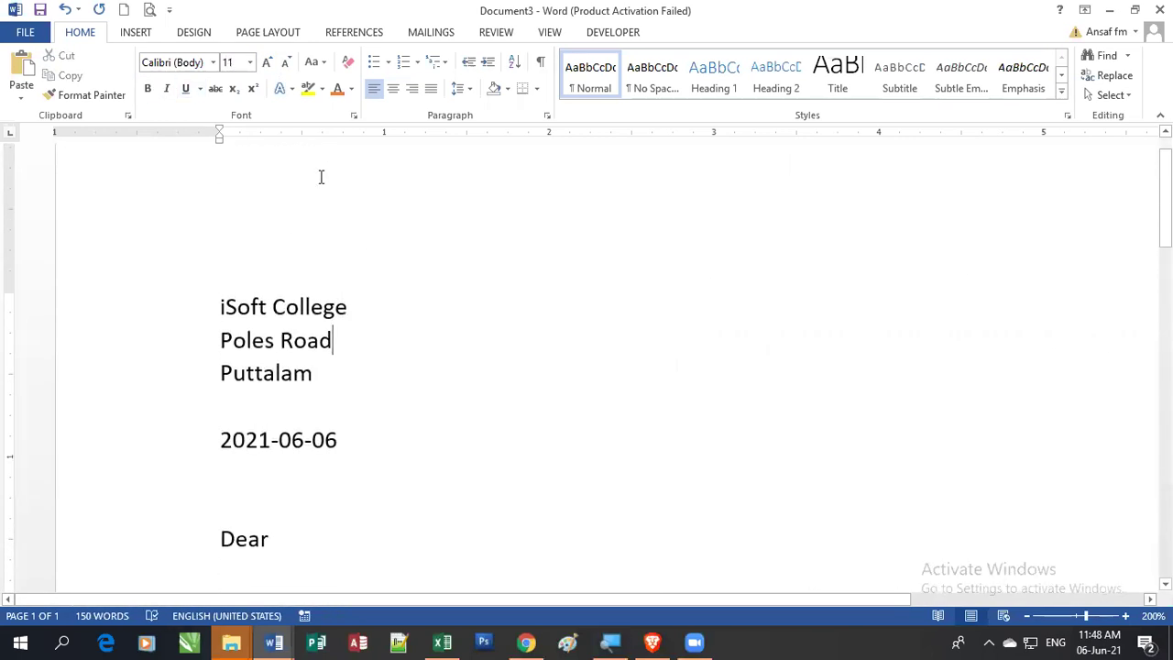
pyautogui.click(429, 33)
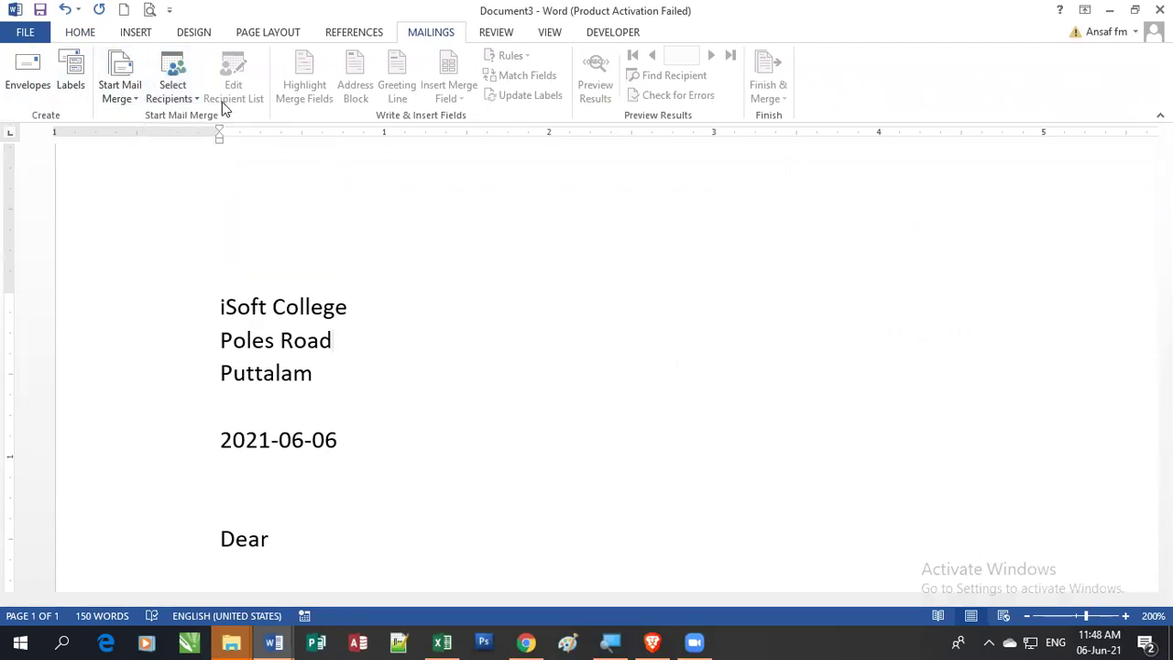
# Step: Start a new list via Select Recipients > Type a New List and open its column customization
pyautogui.click(182, 104)
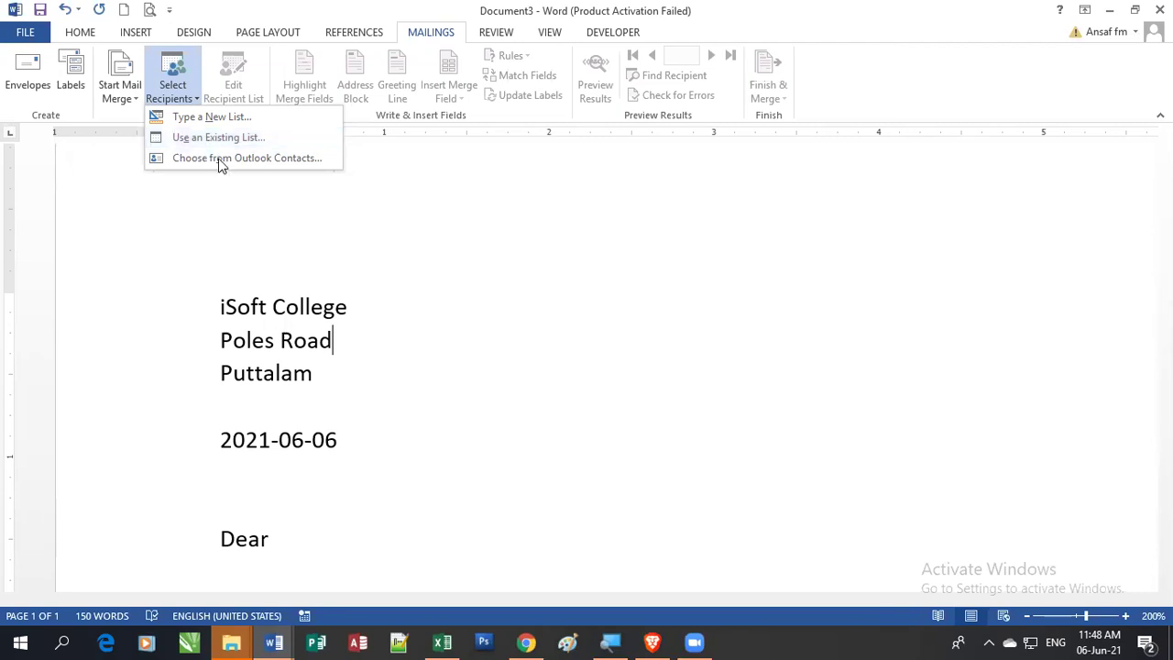
pyautogui.click(235, 120)
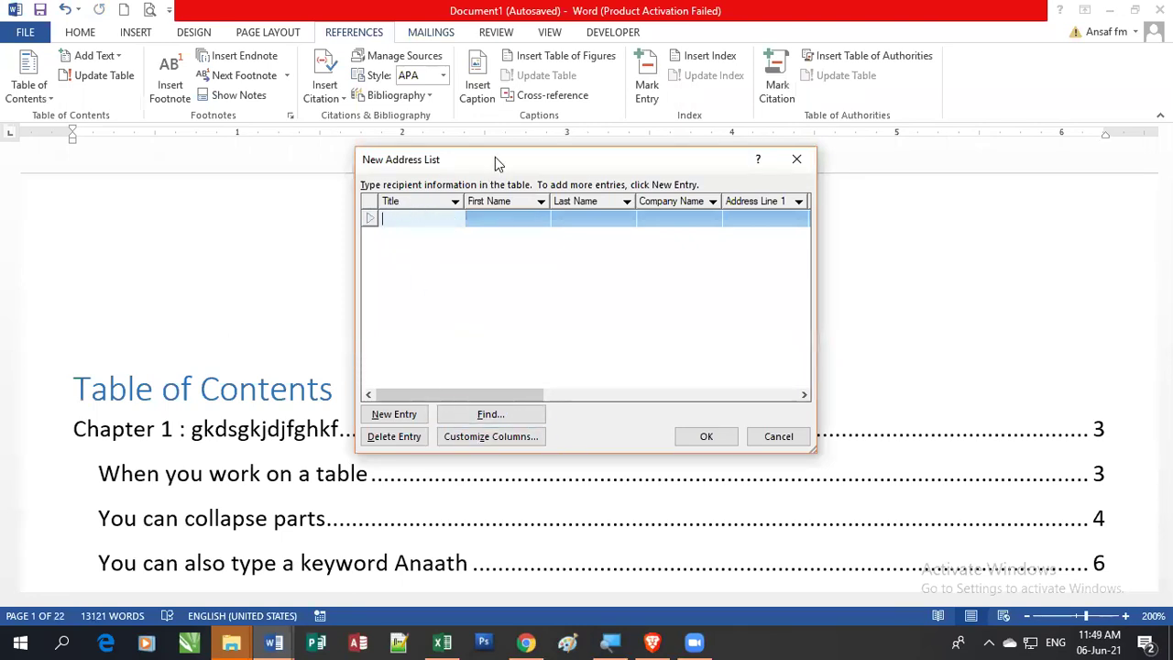
pyautogui.moveTo(495, 160); pyautogui.dragTo(426, 170)
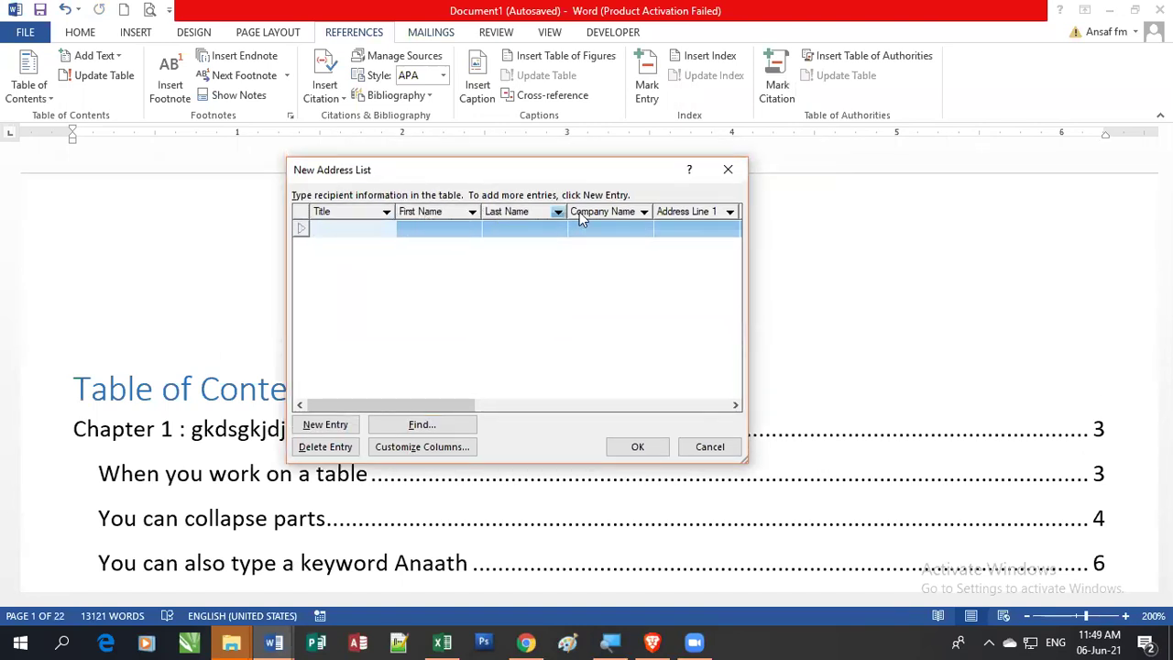
pyautogui.moveTo(440, 405)
pyautogui.mouseDown()
pyautogui.moveTo(730, 408)
pyautogui.moveTo(437, 423)
pyautogui.mouseUp()
pyautogui.moveTo(451, 405); pyautogui.dragTo(406, 301)
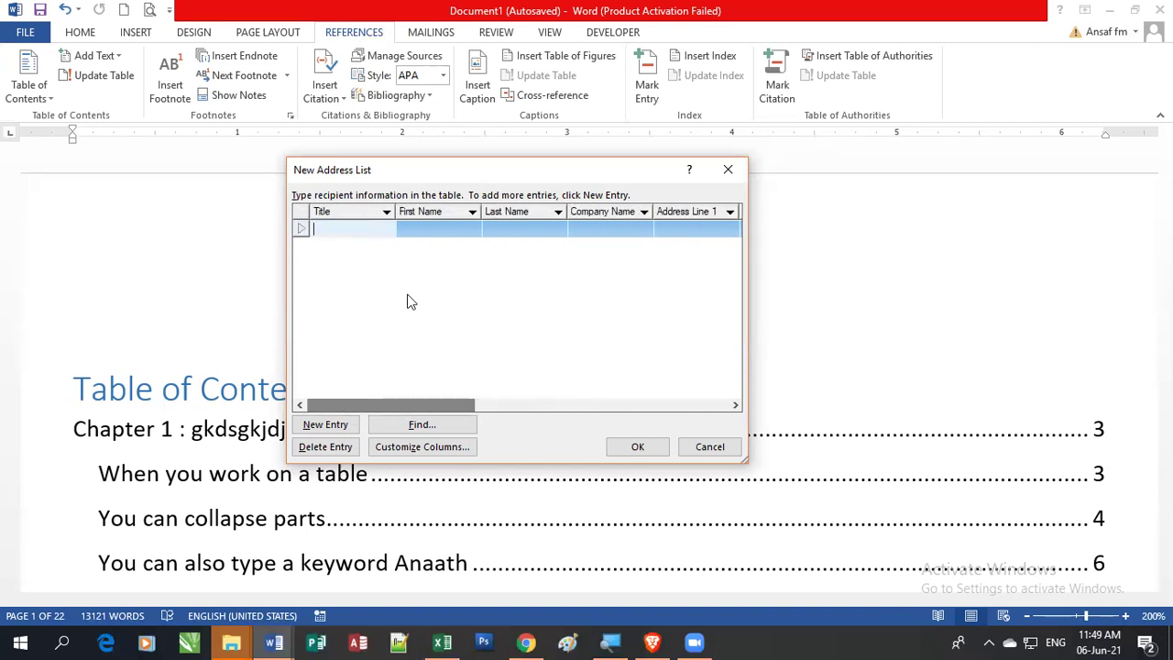
pyautogui.click(422, 447)
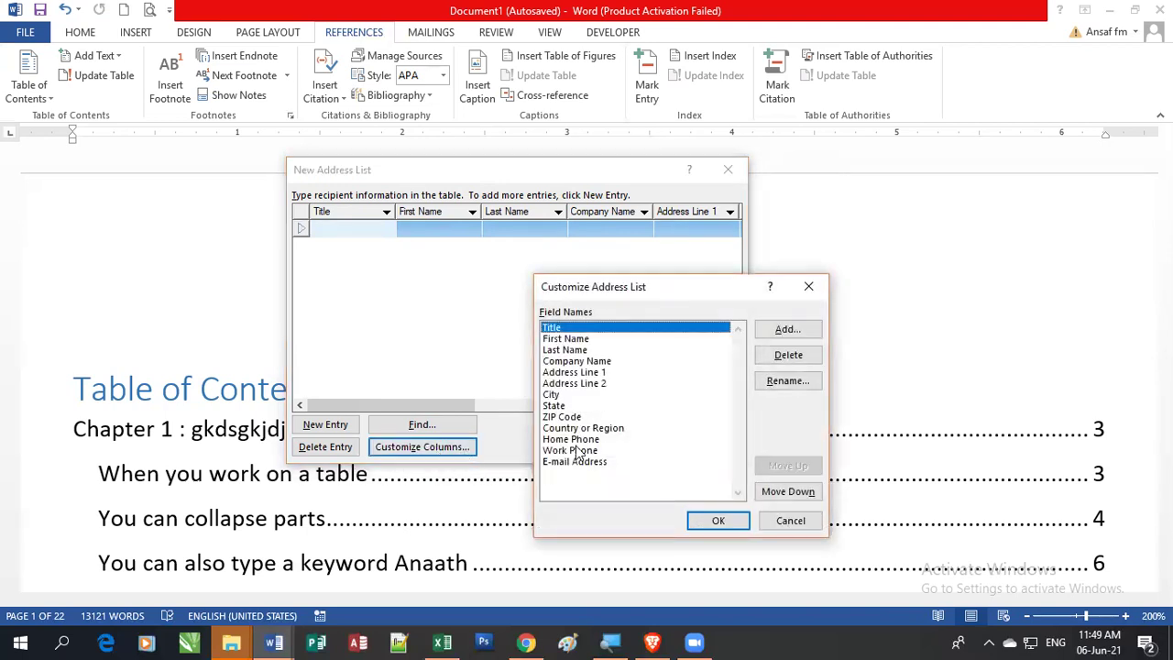
# Step: Delete the E-mail Address, Work Phone, Home Phone and Country or Region fields
pyautogui.click(581, 463)
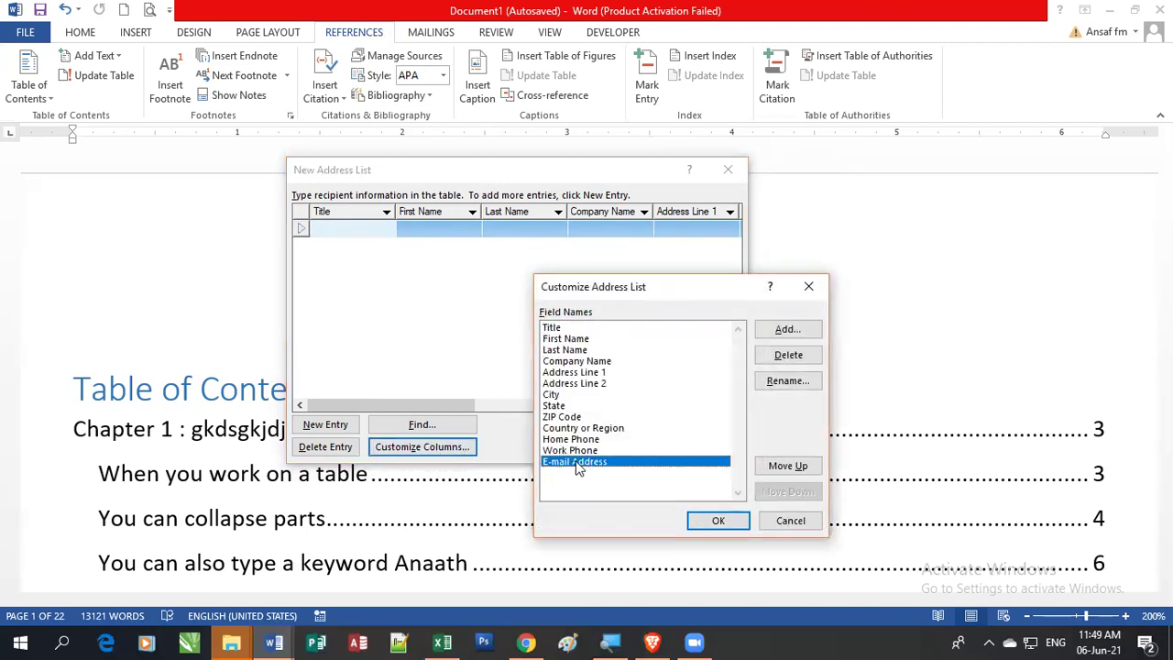
pyautogui.click(788, 356)
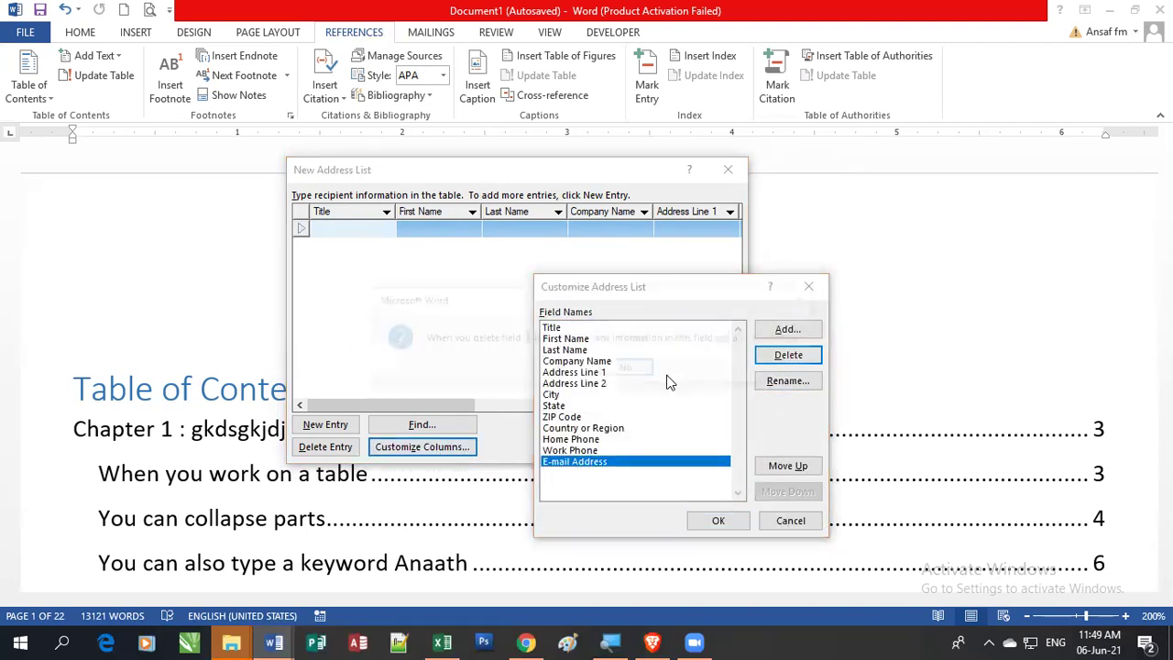
pyautogui.click(559, 369)
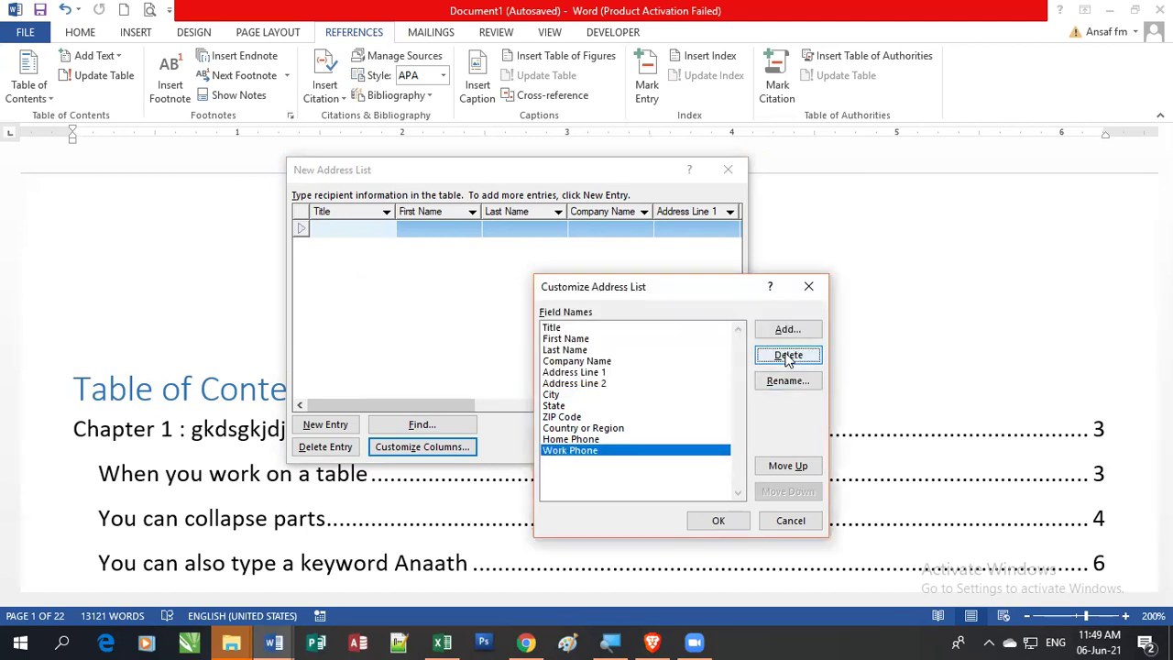
pyautogui.click(788, 356)
pyautogui.click(572, 371)
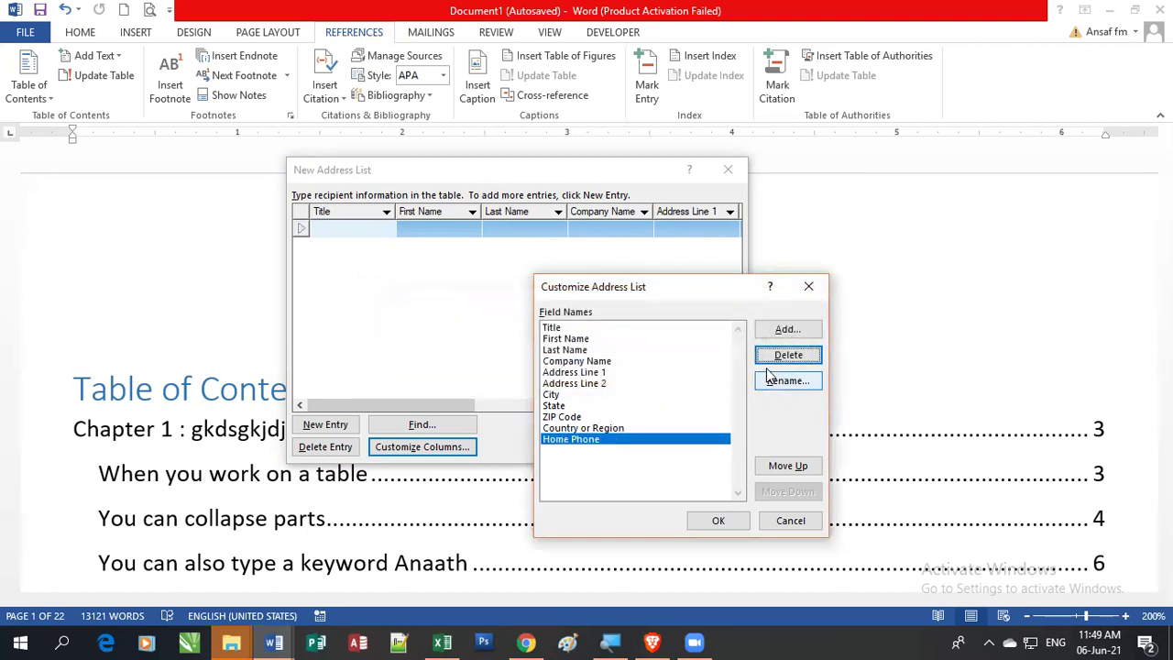
pyautogui.click(792, 358)
pyautogui.click(560, 371)
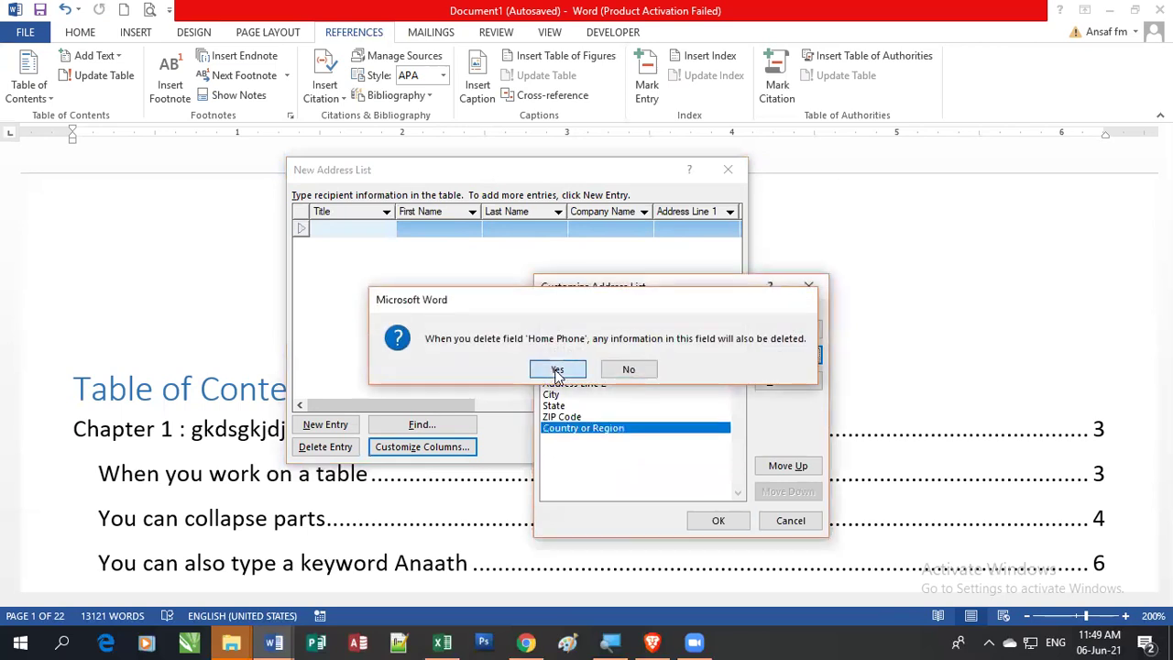
pyautogui.click(790, 357)
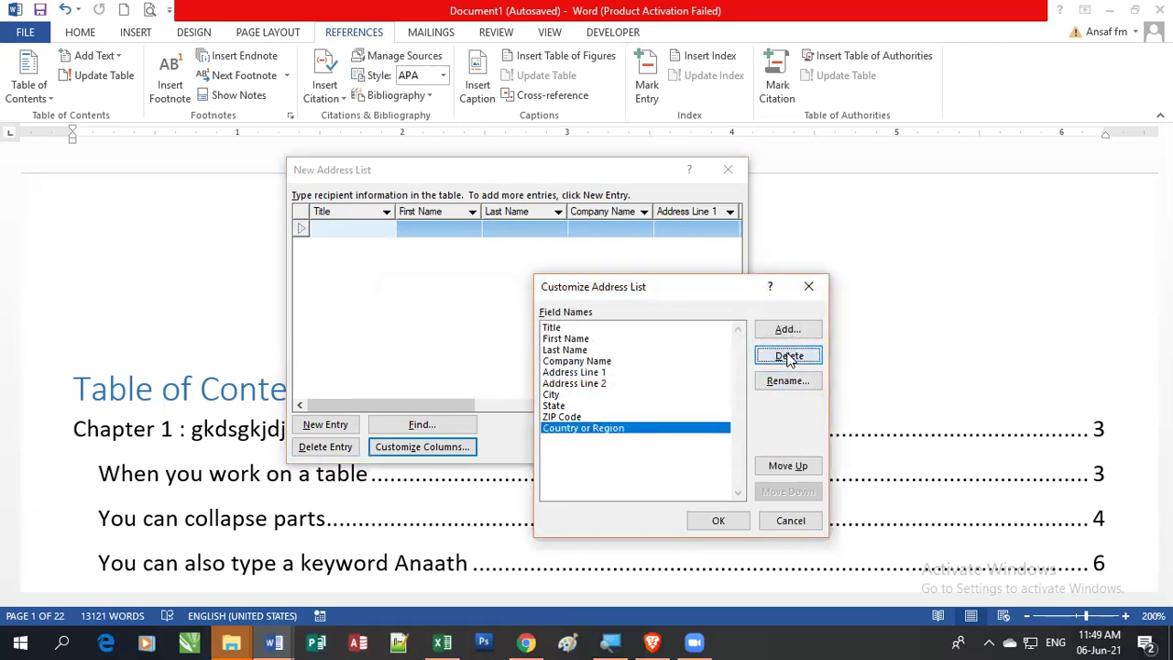
pyautogui.click(572, 371)
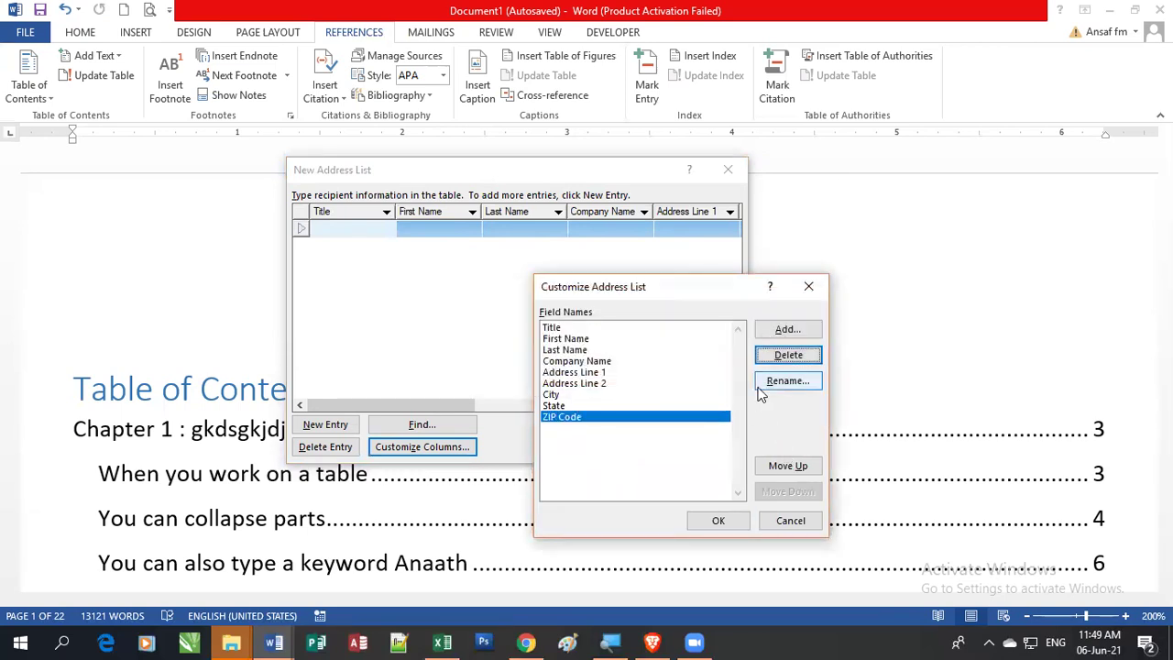
# Step: Delete the ZIP Code, State, Address Line 2 and Company Name fields, leaving City selected
pyautogui.click(786, 357)
pyautogui.click(559, 370)
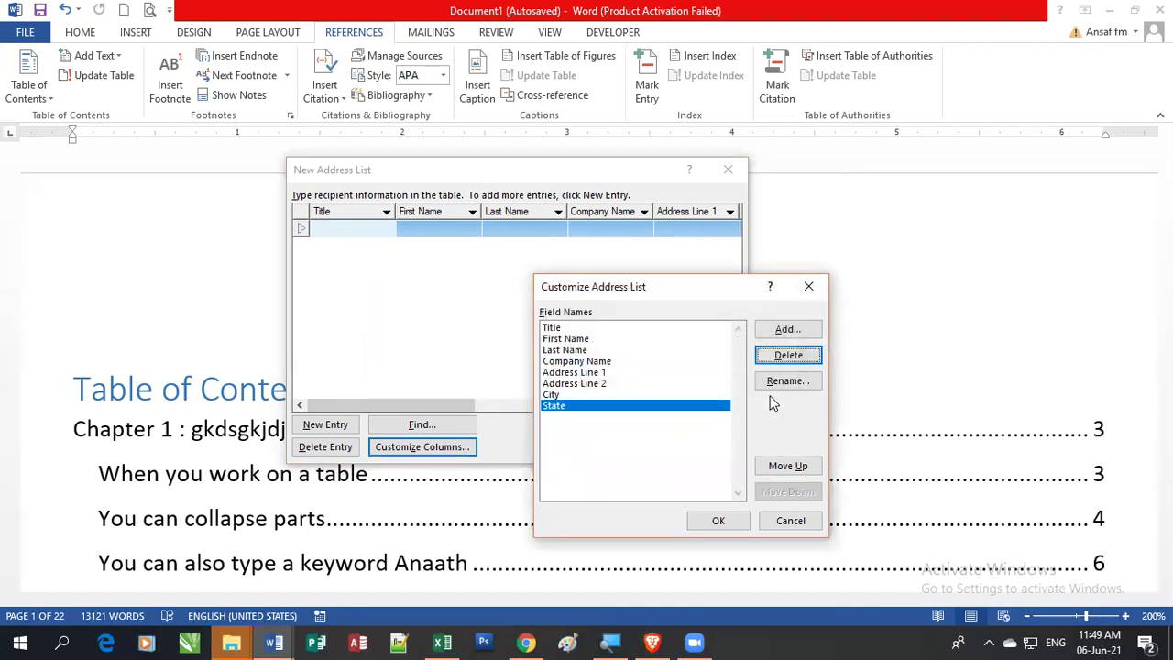
pyautogui.click(788, 356)
pyautogui.click(559, 369)
pyautogui.click(642, 383)
pyautogui.click(788, 354)
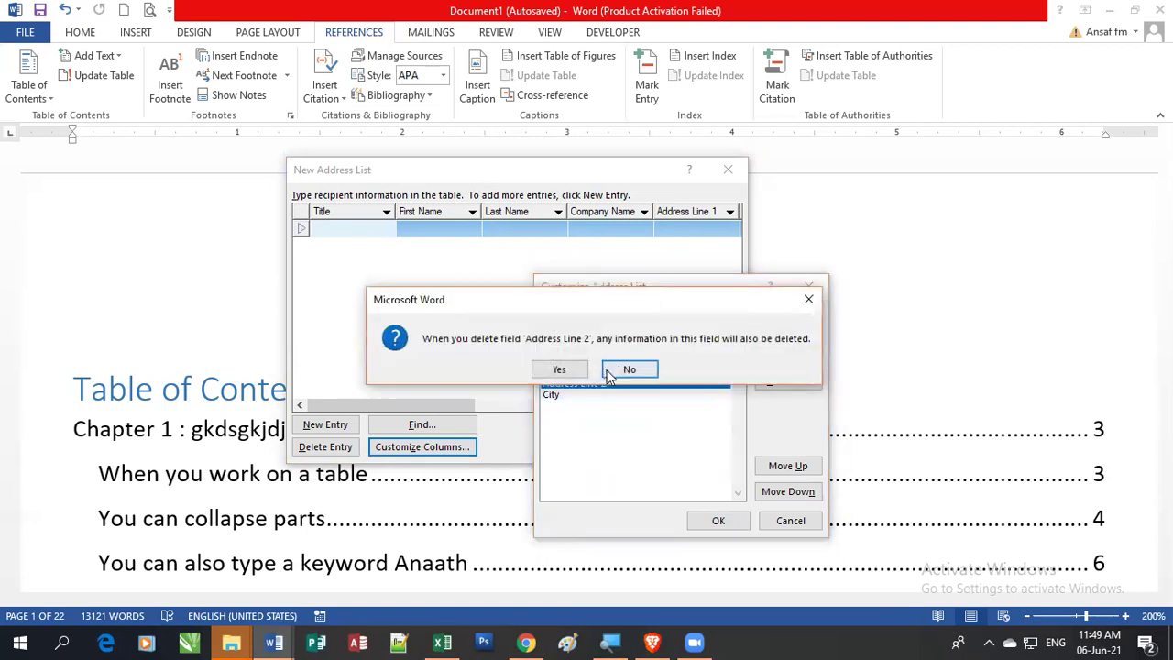
pyautogui.click(559, 370)
pyautogui.click(592, 361)
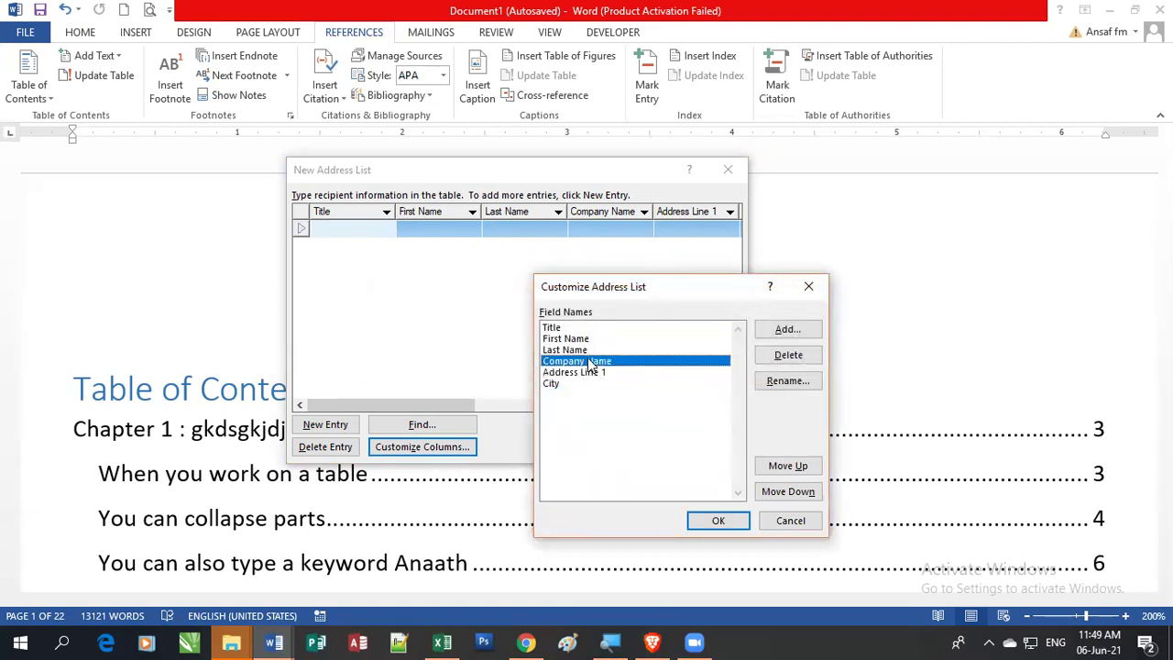
pyautogui.click(785, 357)
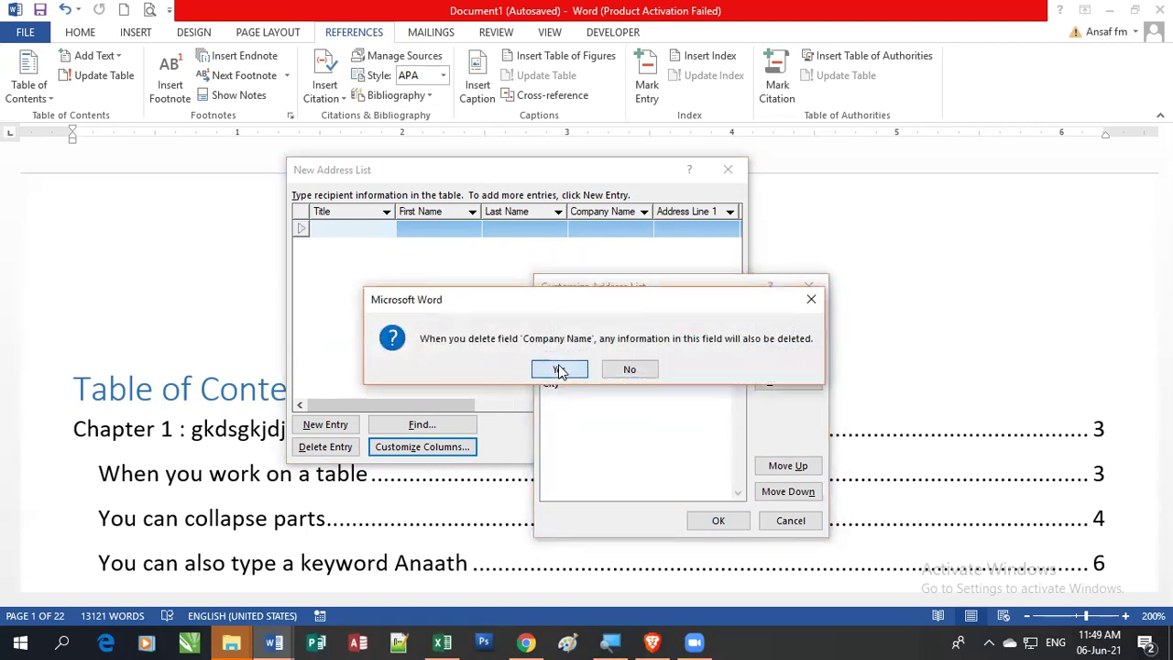
pyautogui.click(559, 369)
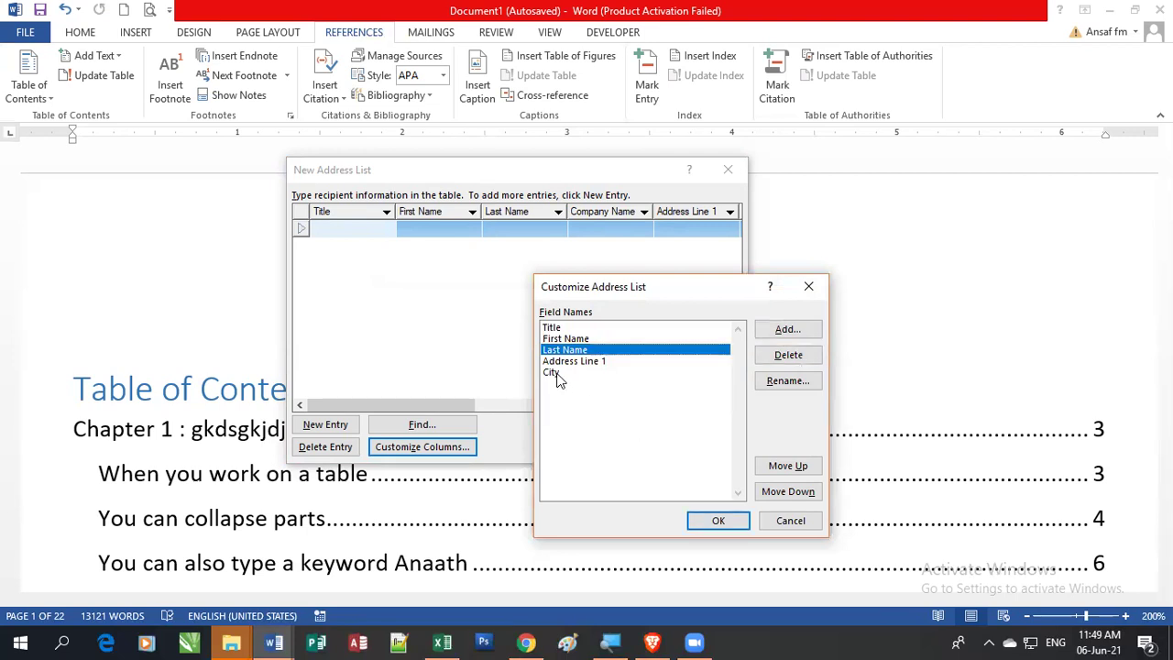
pyautogui.click(555, 372)
# Step: Add Course, Grade and Balance fields after City and confirm the customized field list with OK
pyautogui.click(786, 332)
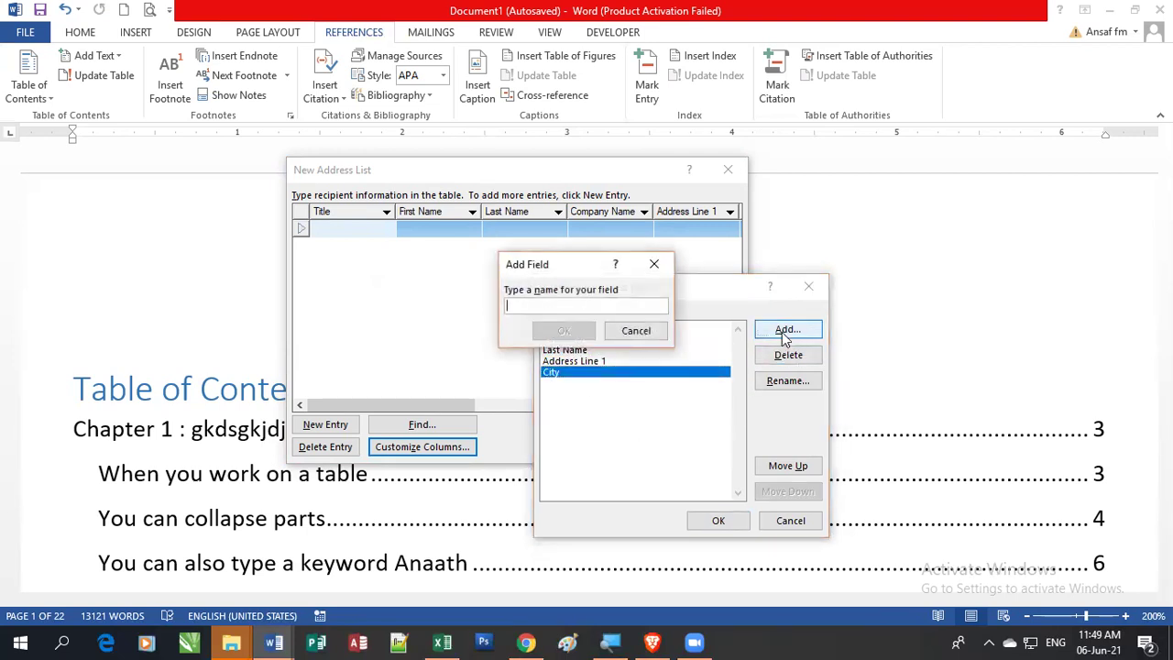
pyautogui.write('Course')
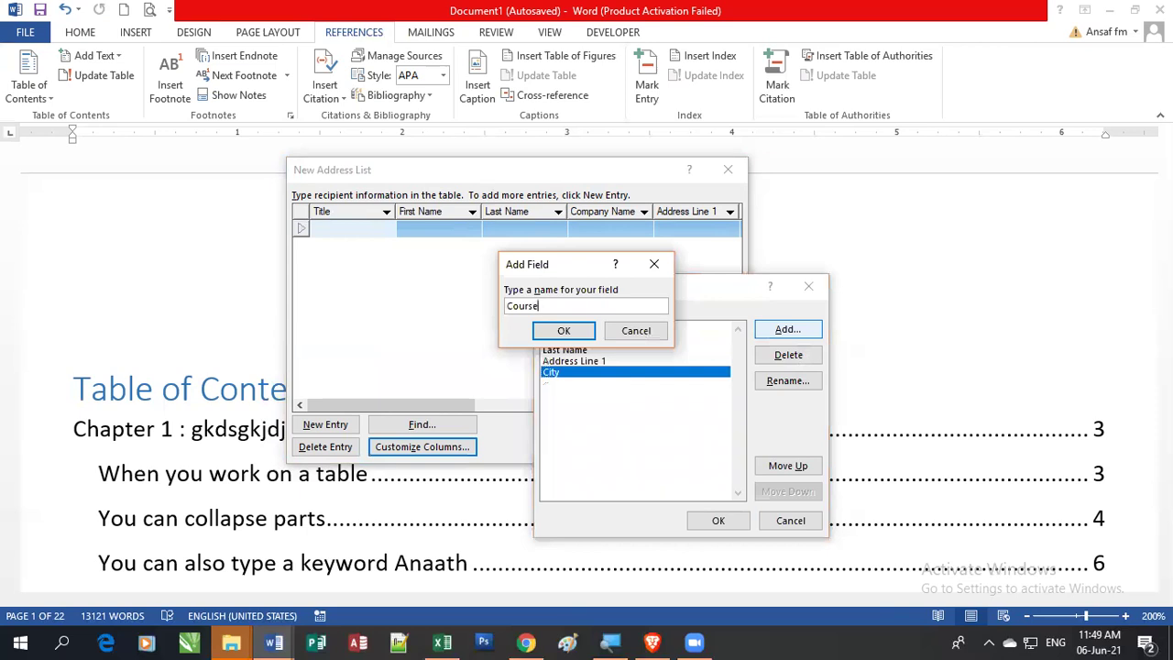
pyautogui.press('Return')
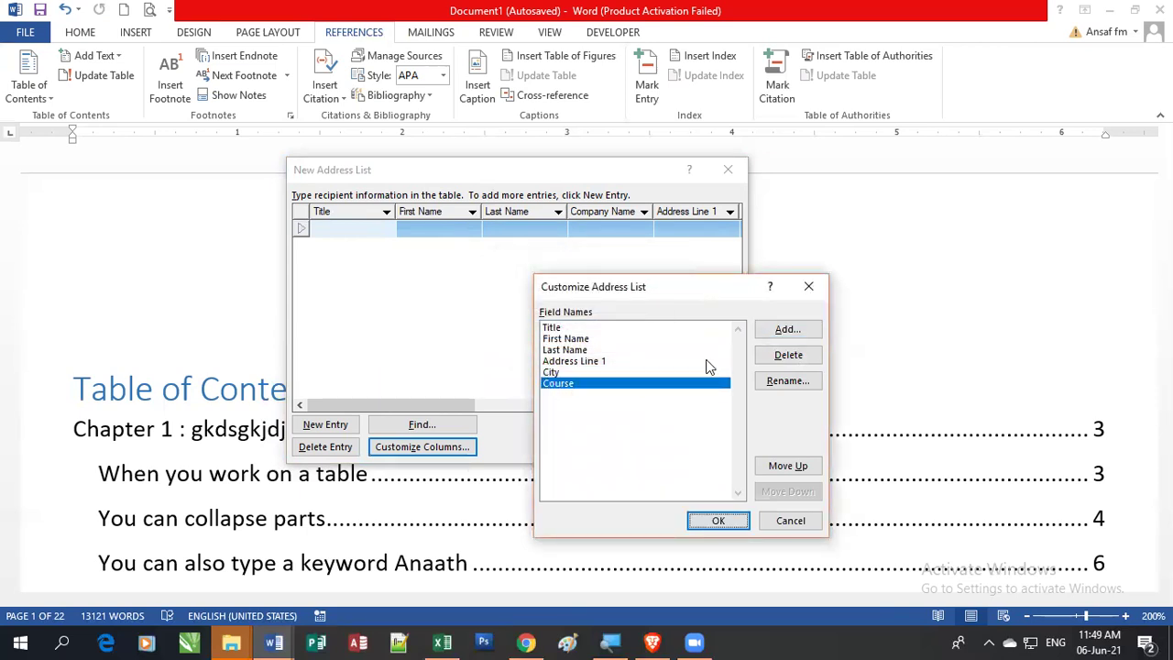
pyautogui.click(772, 334)
pyautogui.write('Gr')
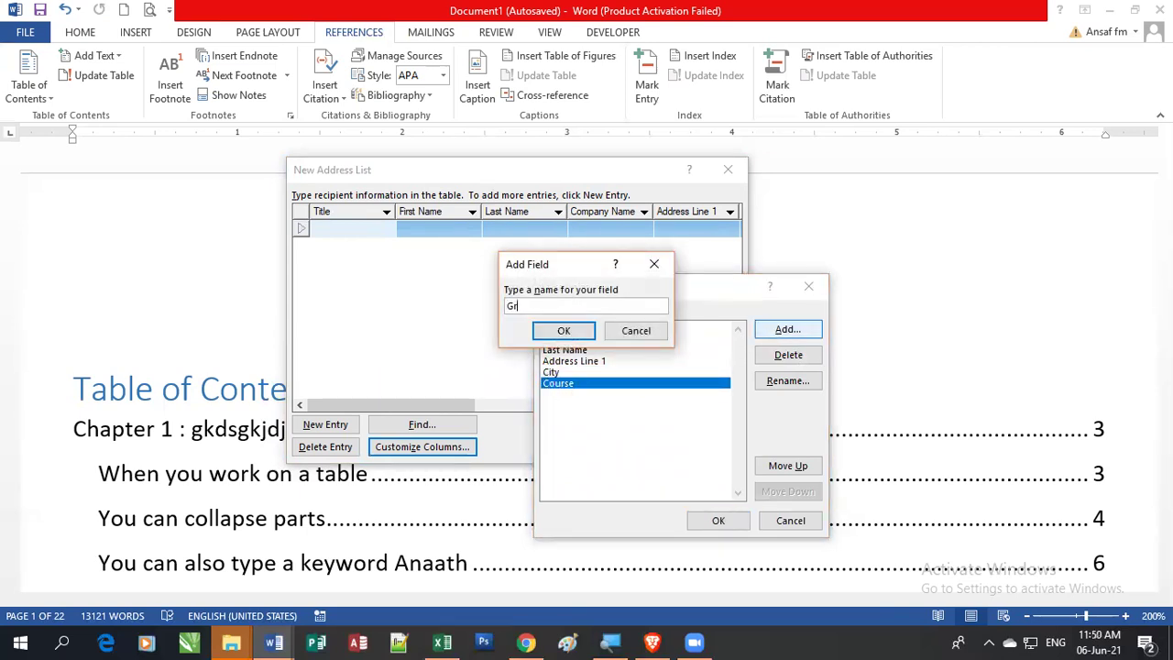
pyautogui.write('ade')
pyautogui.click(576, 331)
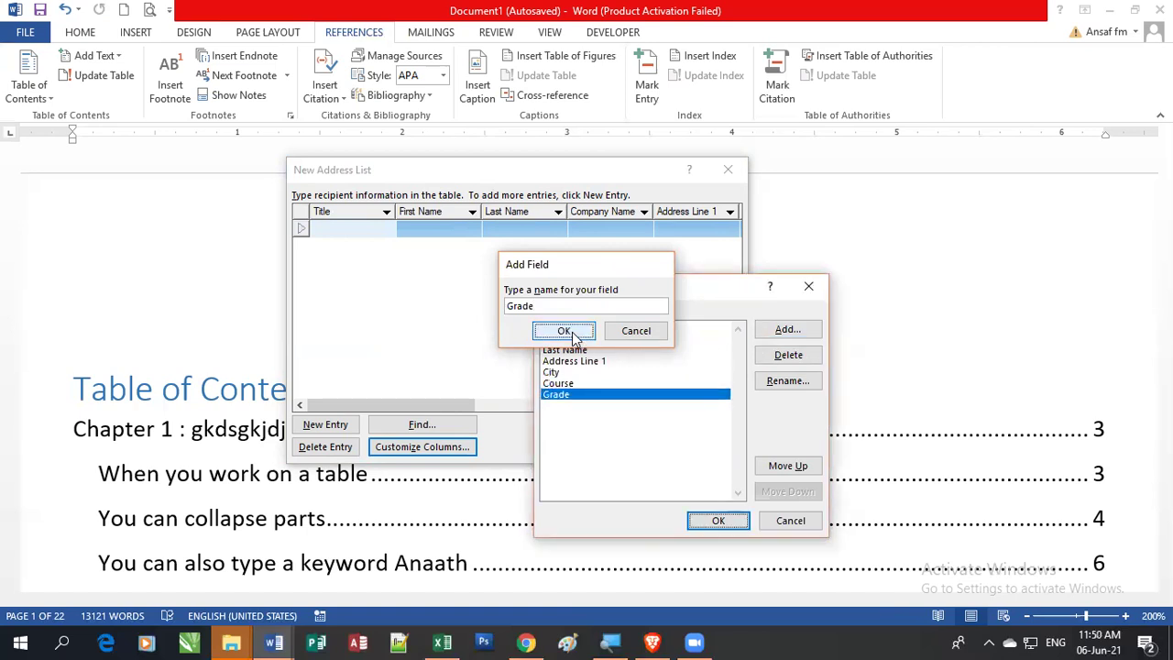
pyautogui.click(804, 331)
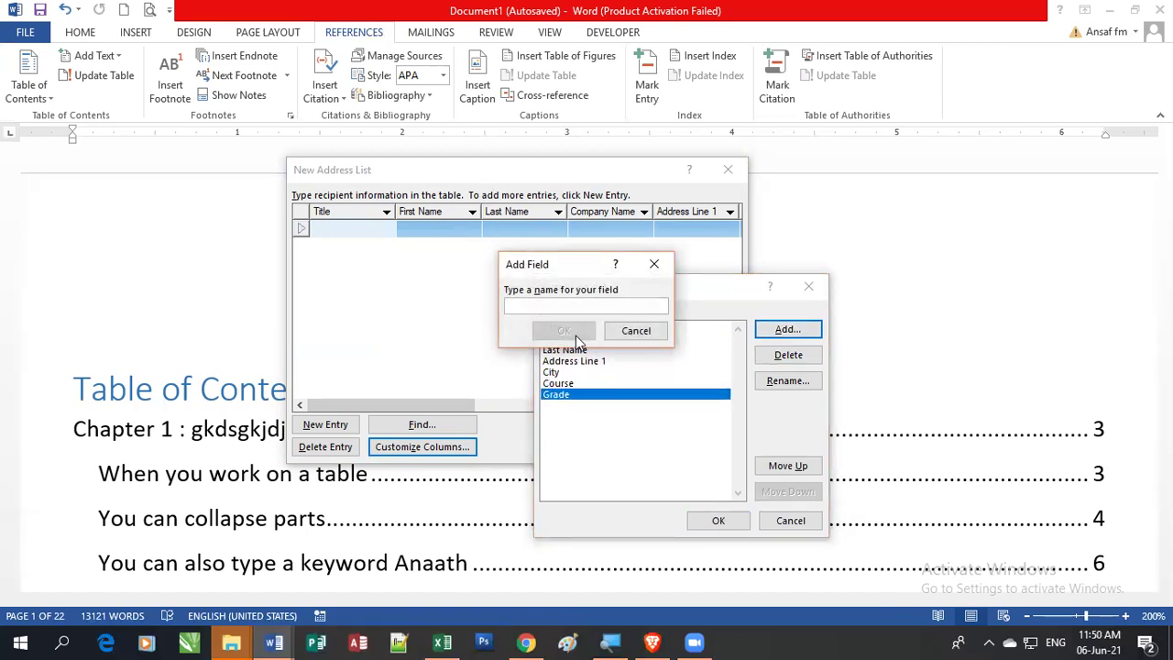
pyautogui.write('Bala')
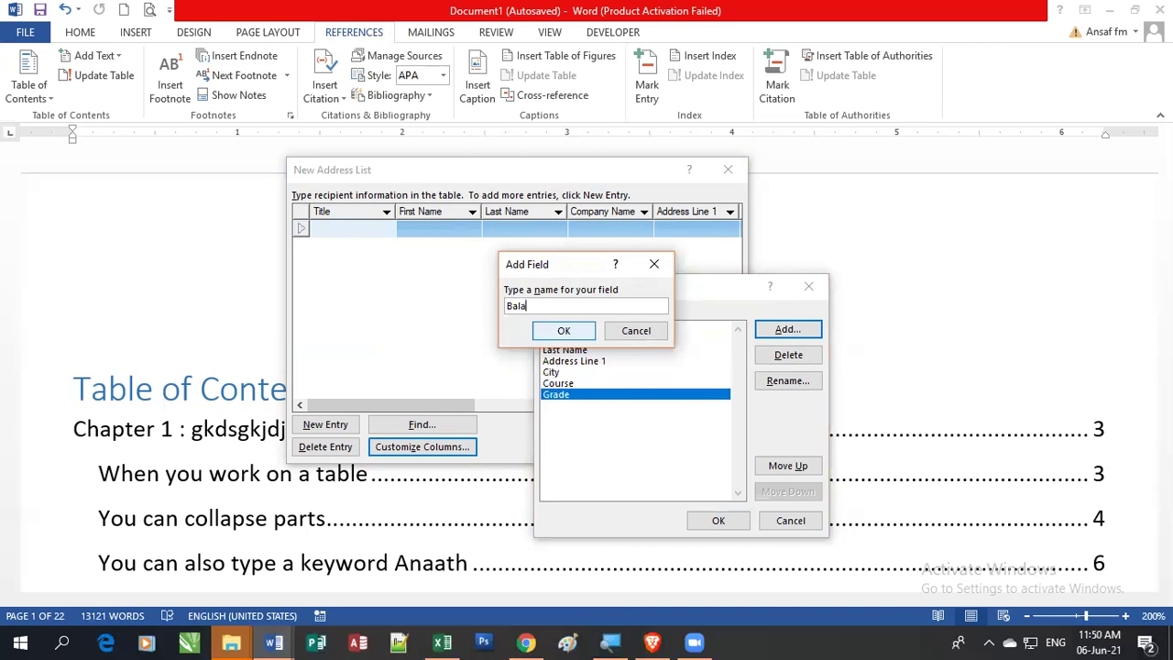
pyautogui.write('nce')
pyautogui.click(563, 332)
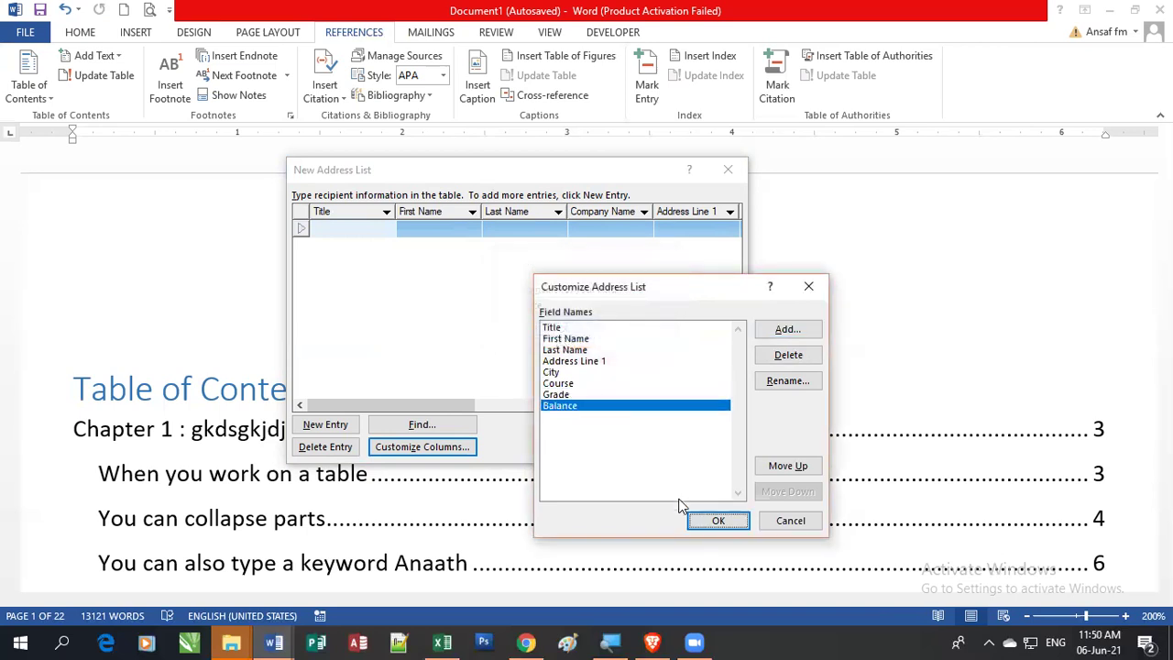
pyautogui.click(717, 522)
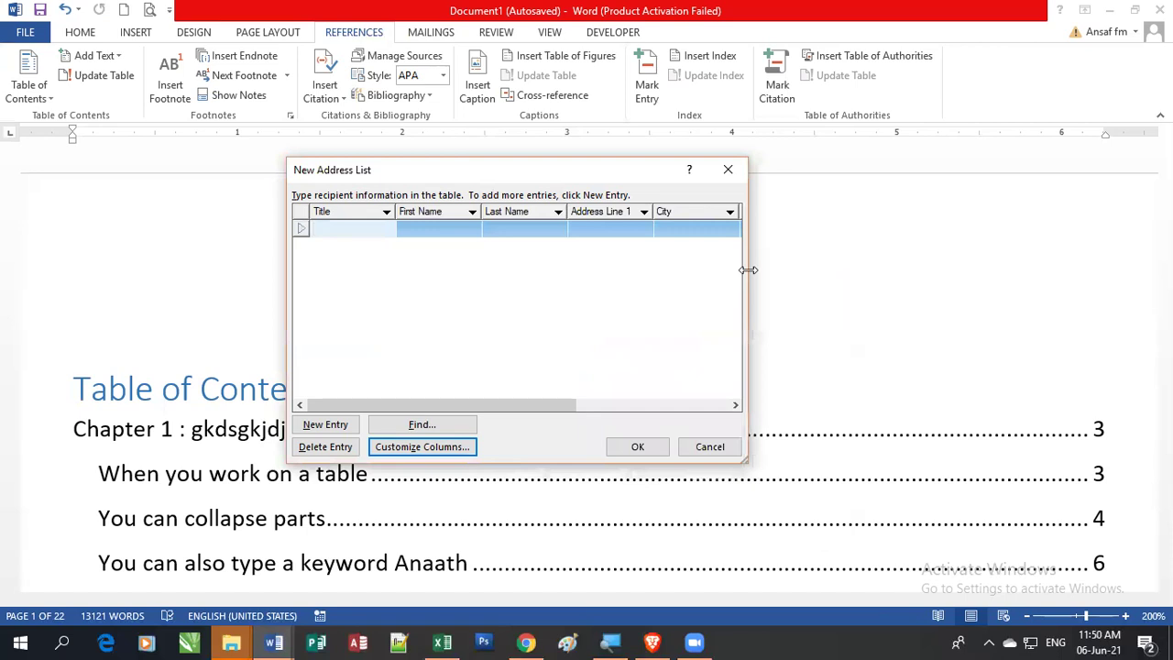
# Step: Widen the address list and enter the first recipient's first name, last name and street
pyautogui.moveTo(748, 270); pyautogui.dragTo(1060, 268)
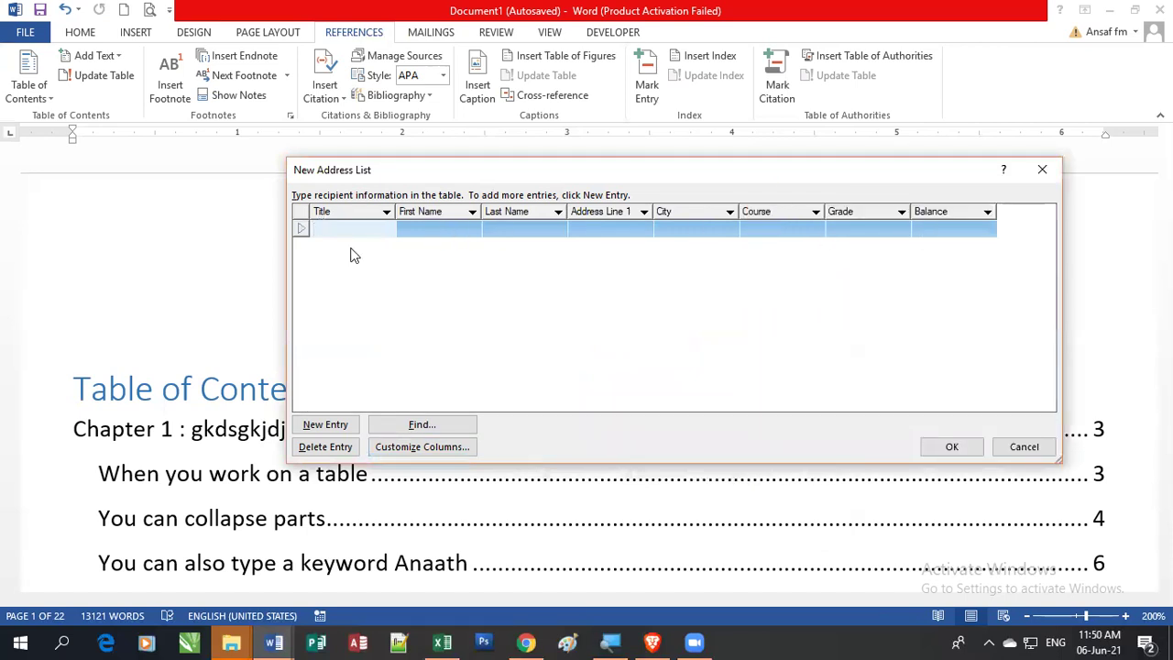
pyautogui.press('Tab')
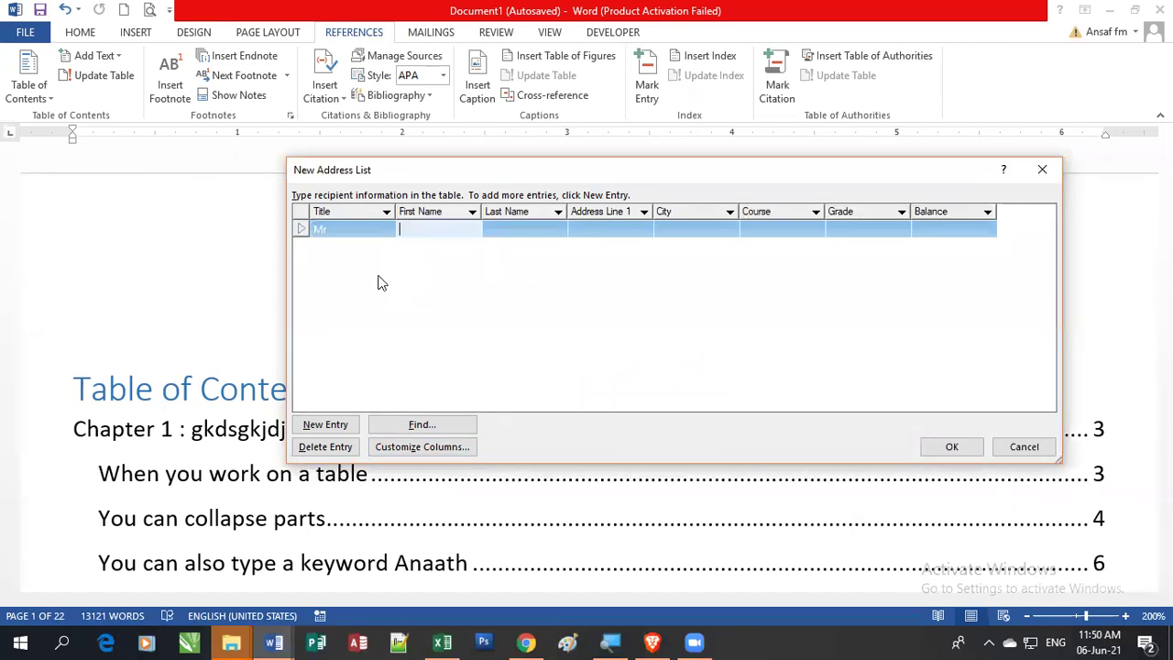
pyautogui.write('Donald')
pyautogui.press('Tab')
pyautogui.write('Trump')
pyautogui.press('Tab')
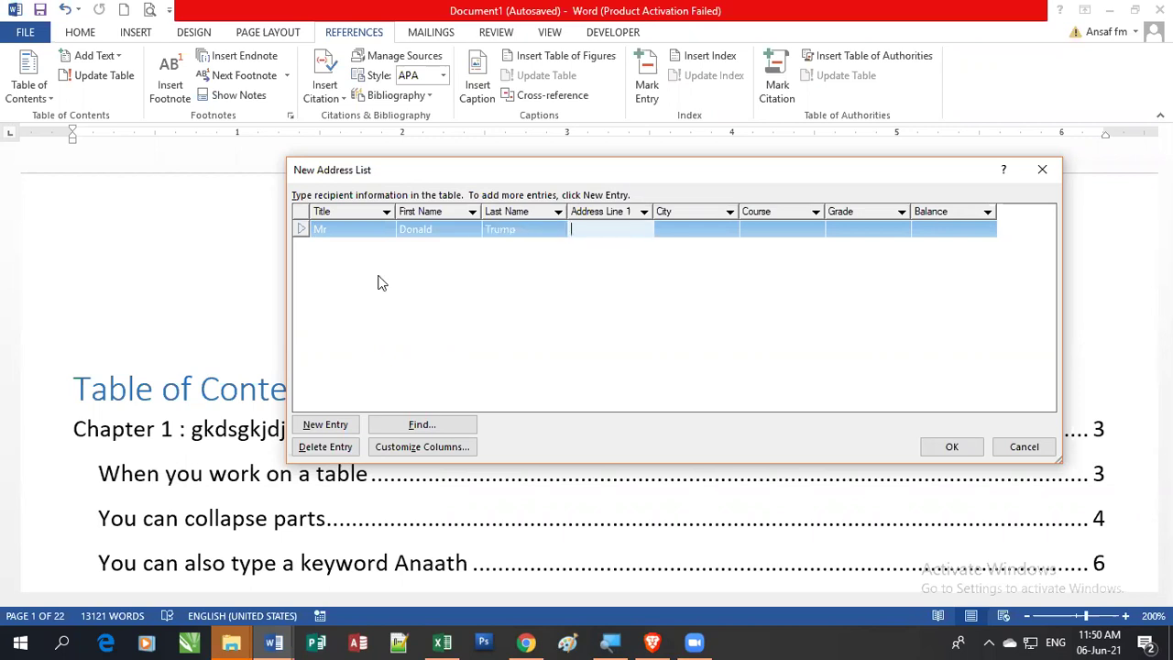
pyautogui.write('W')
pyautogui.hotkey('shift', 'Home')
pyautogui.write('Main Street')
pyautogui.press('Tab')
# Step: Enter the first recipient's city, course 'Diploma in Economics', grade B and balance 0, starting a new row
pyautogui.write('W')
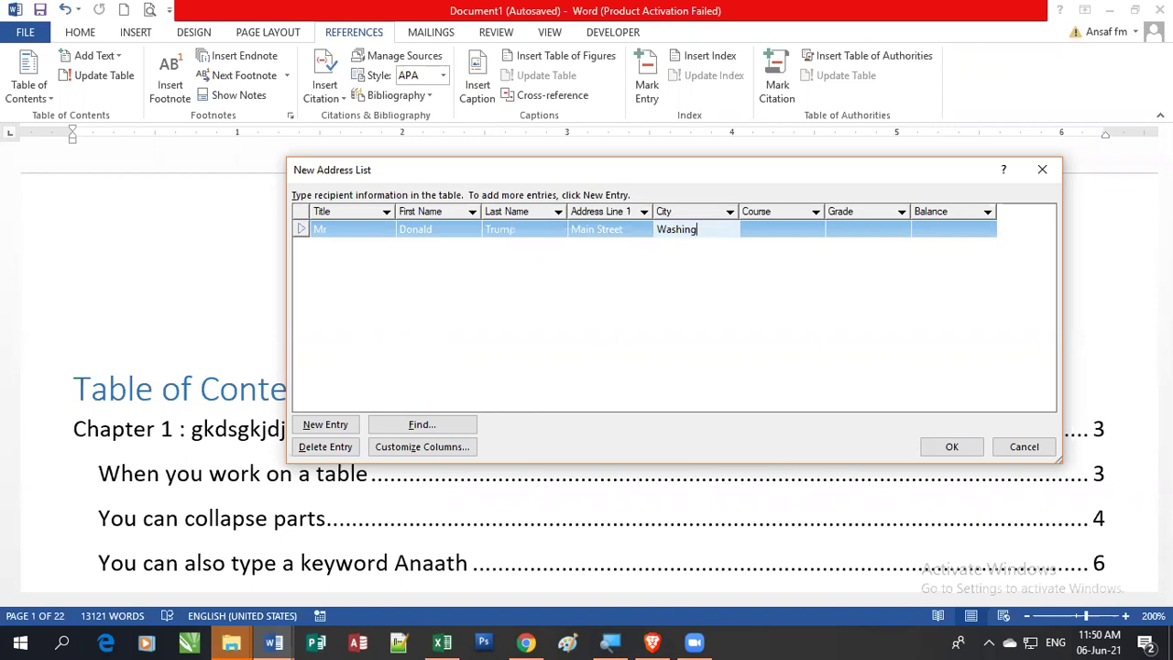
pyautogui.press('Tab')
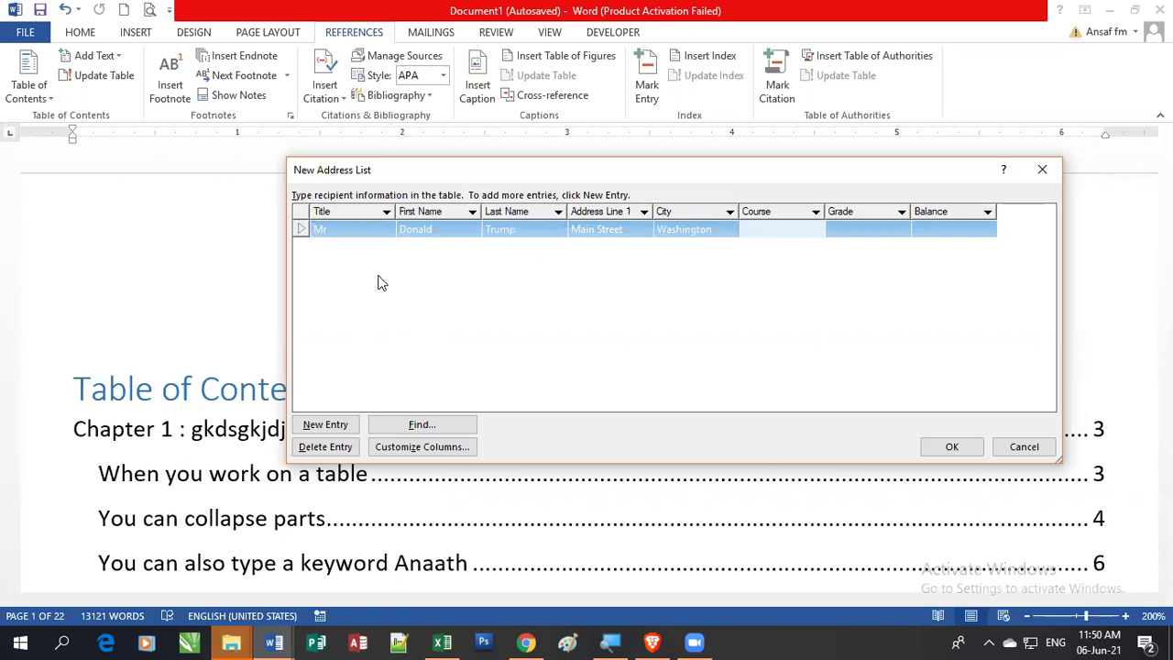
pyautogui.write('D')
pyautogui.write('iploma i')
pyautogui.write('n Economics')
pyautogui.press('Tab')
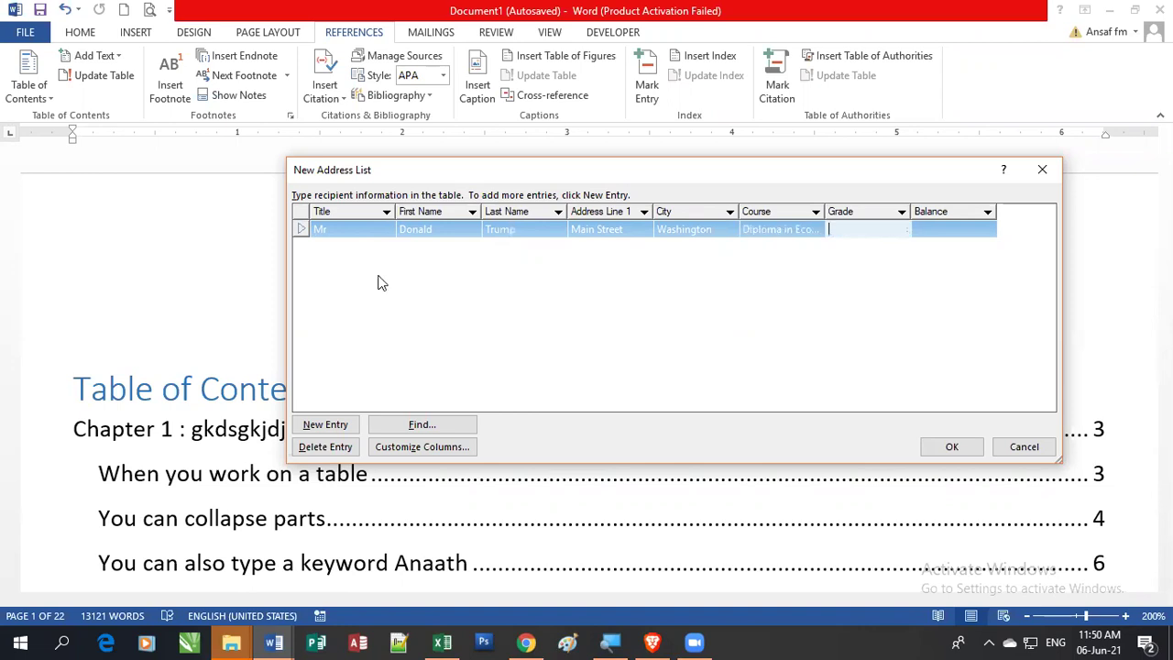
pyautogui.write('B')
pyautogui.press('Tab')
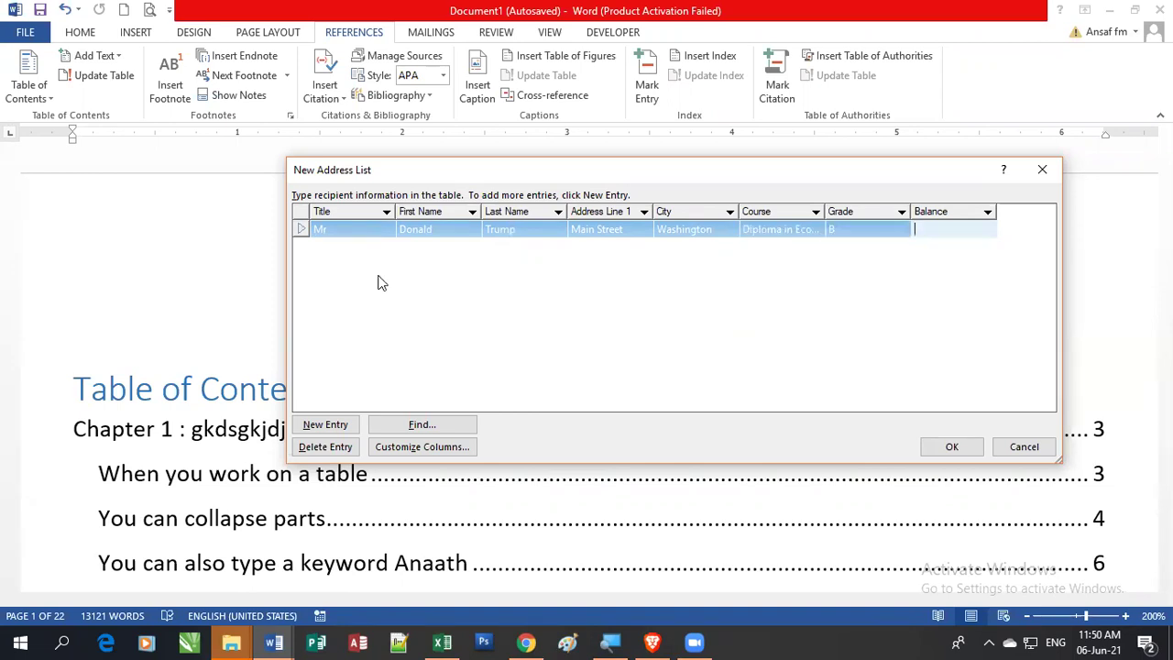
pyautogui.write('0')
pyautogui.press('Tab')
# Step: Enter title Mr and the second recipient's name in the new row
pyautogui.write('Mr')
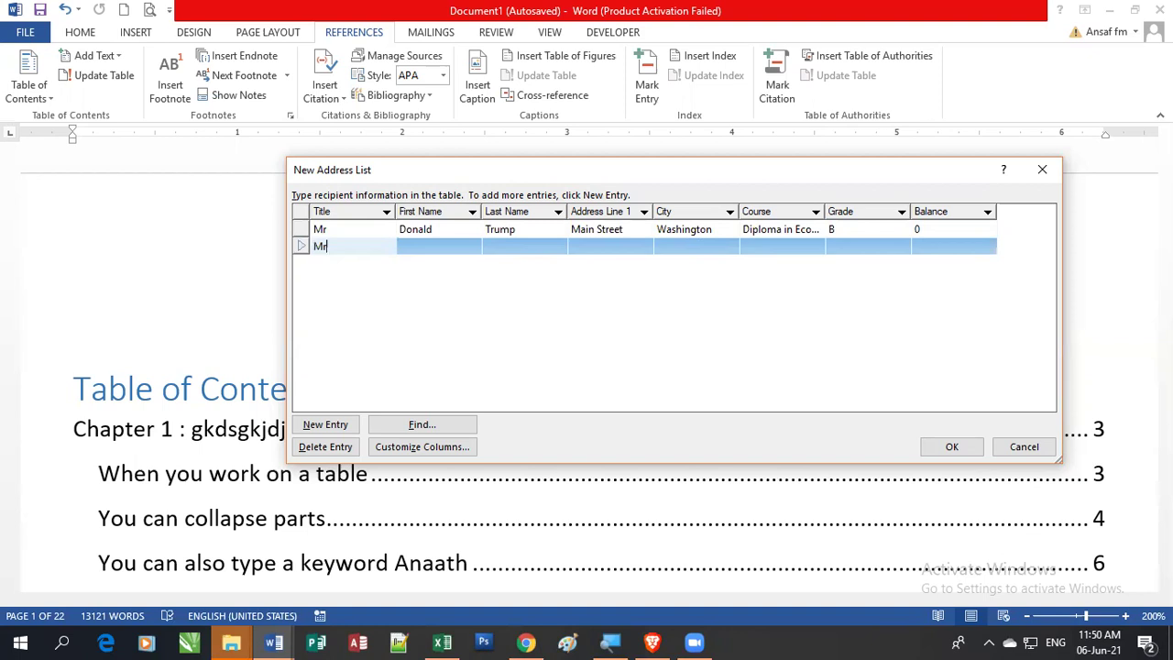
pyautogui.press('Tab')
pyautogui.write('Ba')
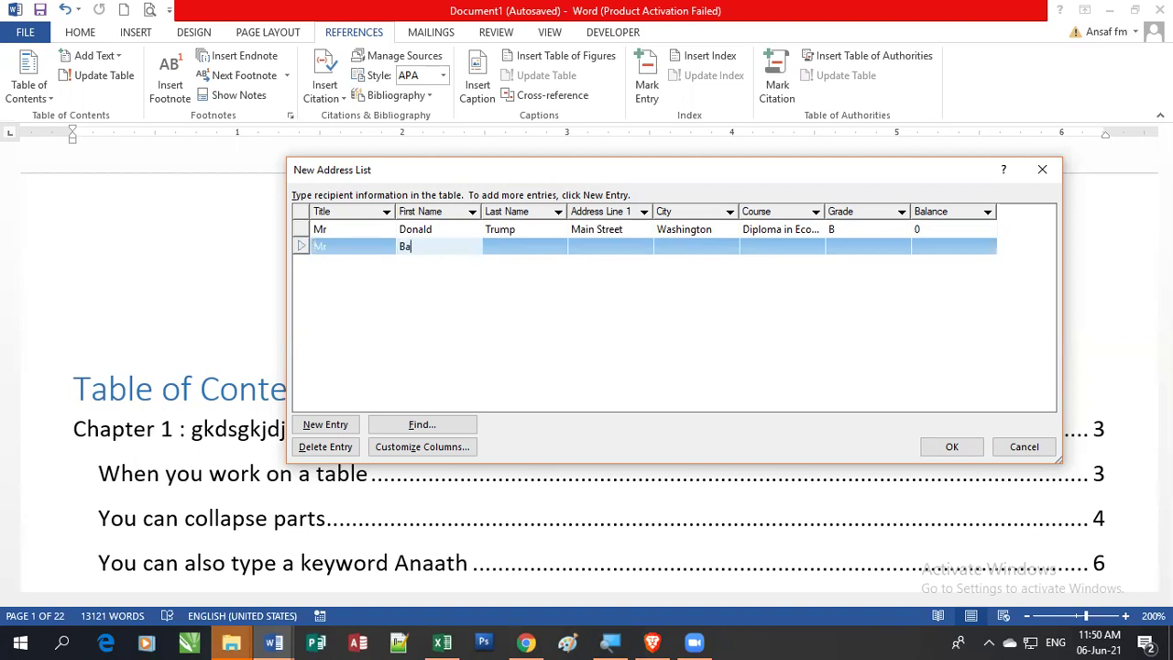
pyautogui.write('rak Obama')
pyautogui.press('BackSpace')
pyautogui.press('BackSpace')
pyautogui.press('BackSpace')
pyautogui.press('BackSpace')
pyautogui.write('Hussain')
pyautogui.press('Tab')
pyautogui.write('Obama')
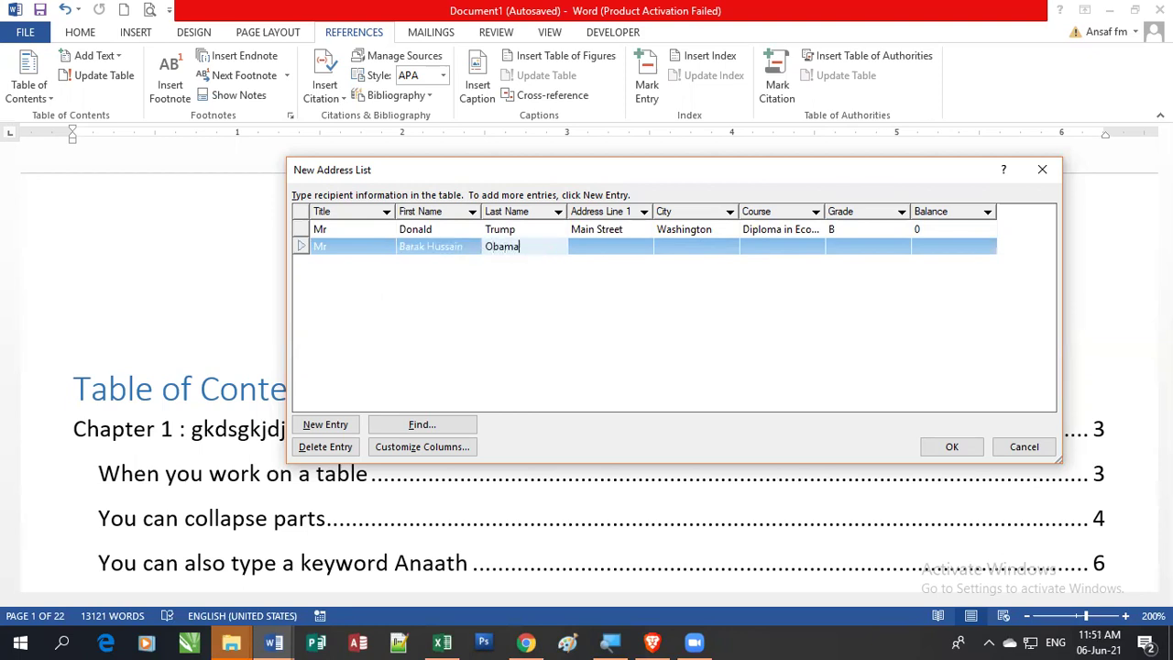
pyautogui.press('Tab')
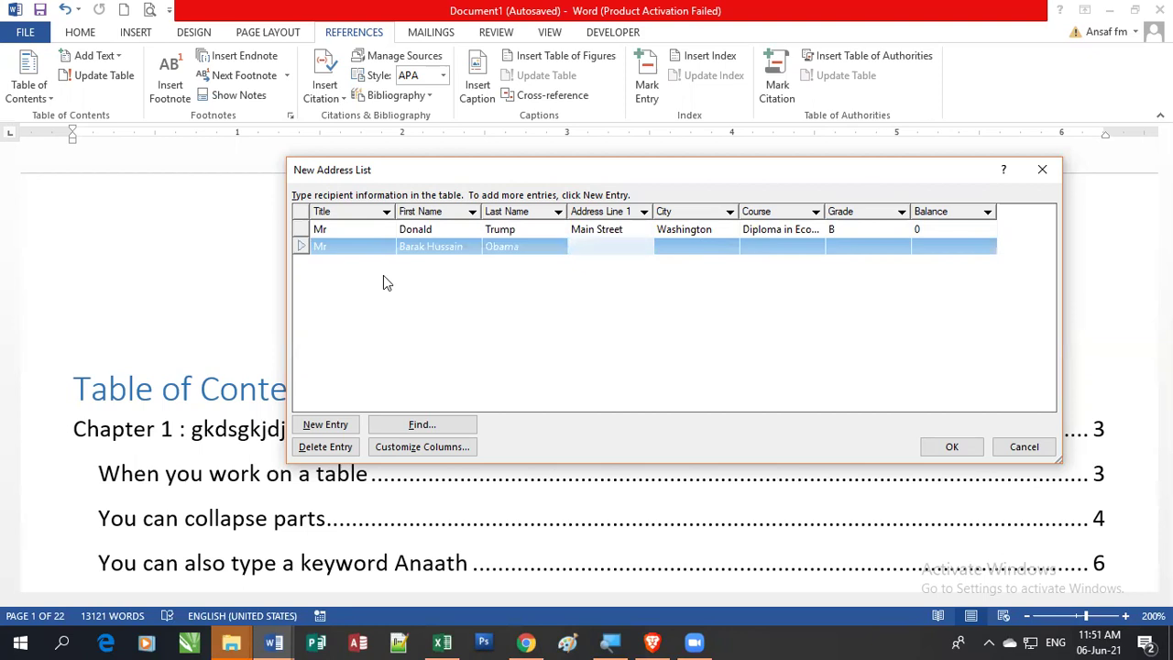
# Step: Fill in the second recipient's street, city, 'Diploma in Political Science', grade A and balance 0, then start a third row
pyautogui.write('New Street')
pyautogui.press('Tab')
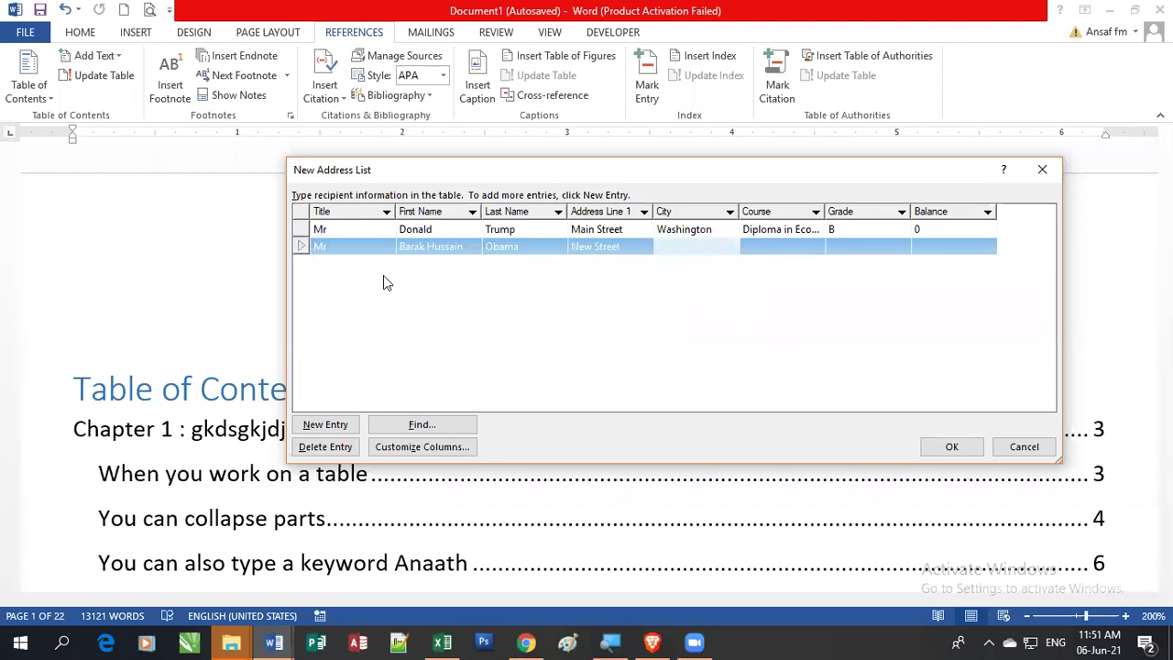
pyautogui.write('New York')
pyautogui.press('Tab')
pyautogui.write('D')
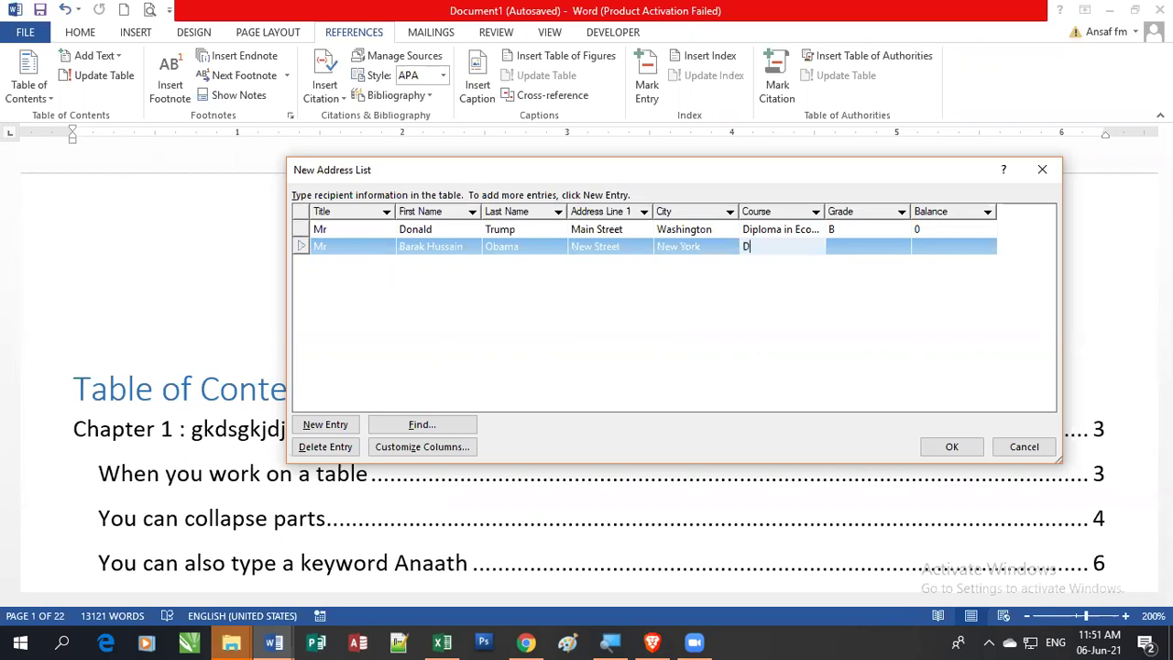
pyautogui.write('iploma in Political Science')
pyautogui.press('Tab')
pyautogui.write('A')
pyautogui.press('Tab')
pyautogui.write('0')
pyautogui.press('Tab')
# Step: Enter a Mr recipient's name and street from Hambantota: Diploma in Cookery, grade C, balance 500
pyautogui.write('M')
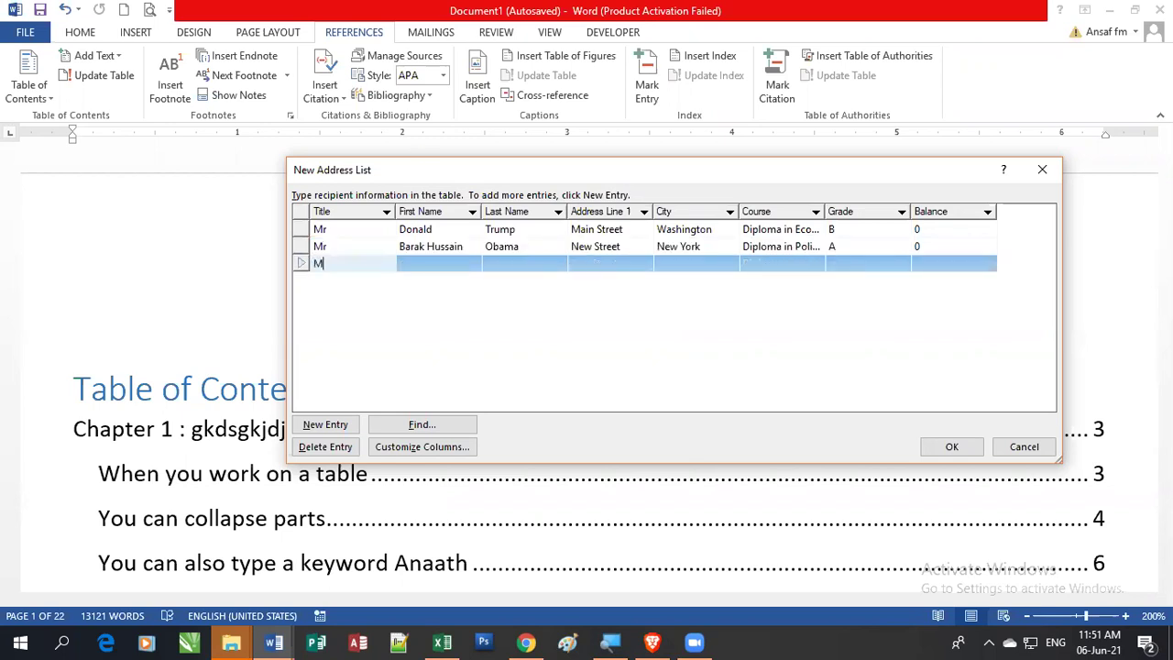
pyautogui.write('r')
pyautogui.press('Tab')
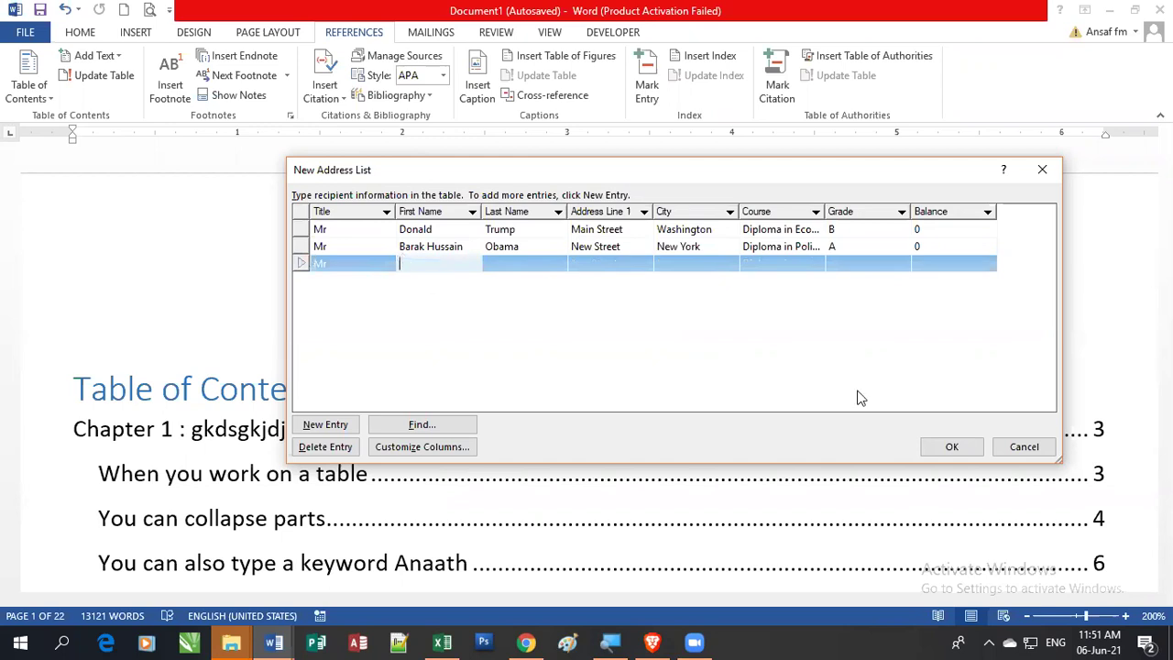
pyautogui.write('Ch')
pyautogui.press('BackSpace')
pyautogui.press('BackSpace')
pyautogui.write('Mahindha')
pyautogui.press('Tab')
pyautogui.write('Rajapakse')
pyautogui.press('Tab')
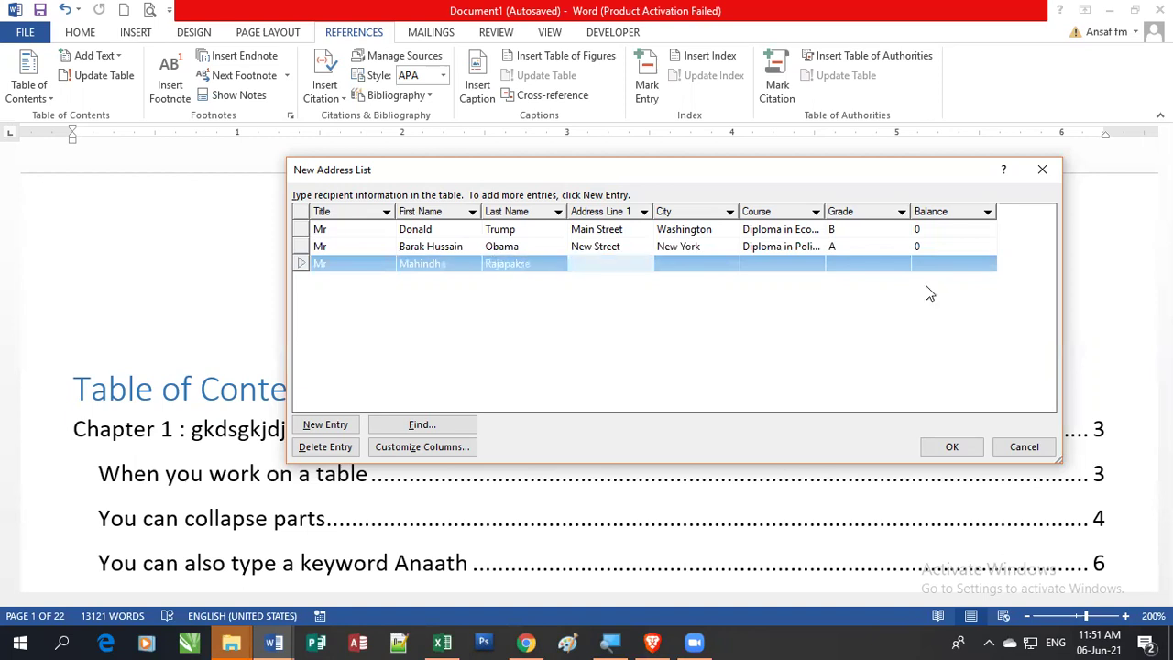
pyautogui.write('Colombo Road,')
pyautogui.press('Tab')
pyautogui.write('Hambantota')
pyautogui.press('Tab')
pyautogui.write('Diploma in')
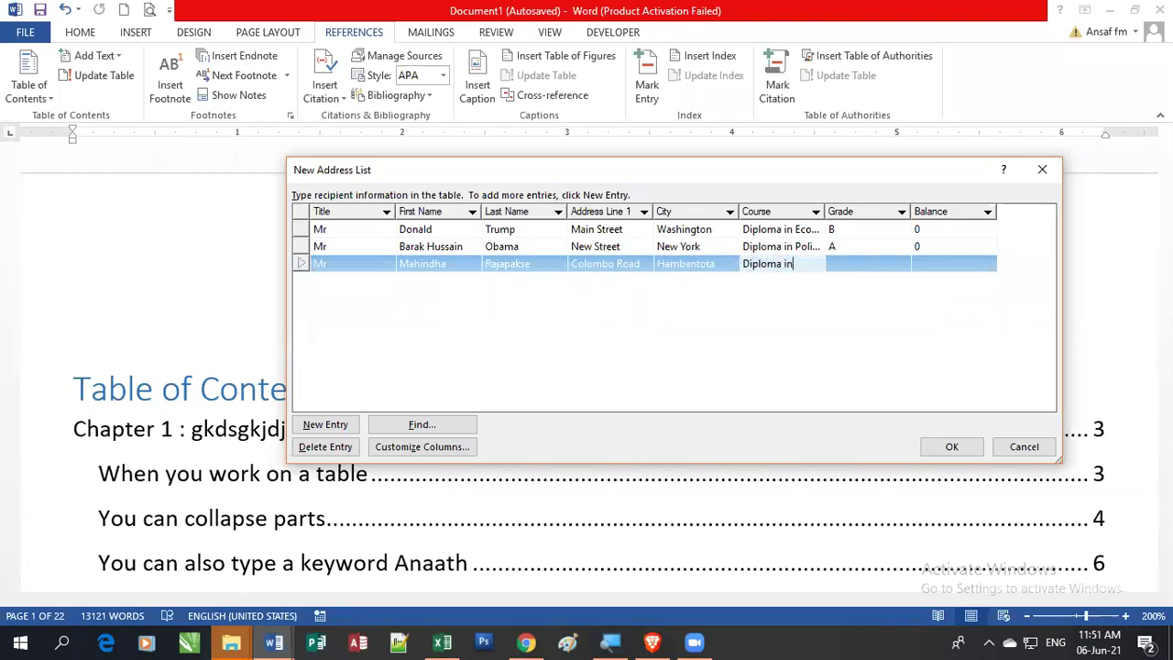
pyautogui.write(' Cookery')
pyautogui.press('Tab')
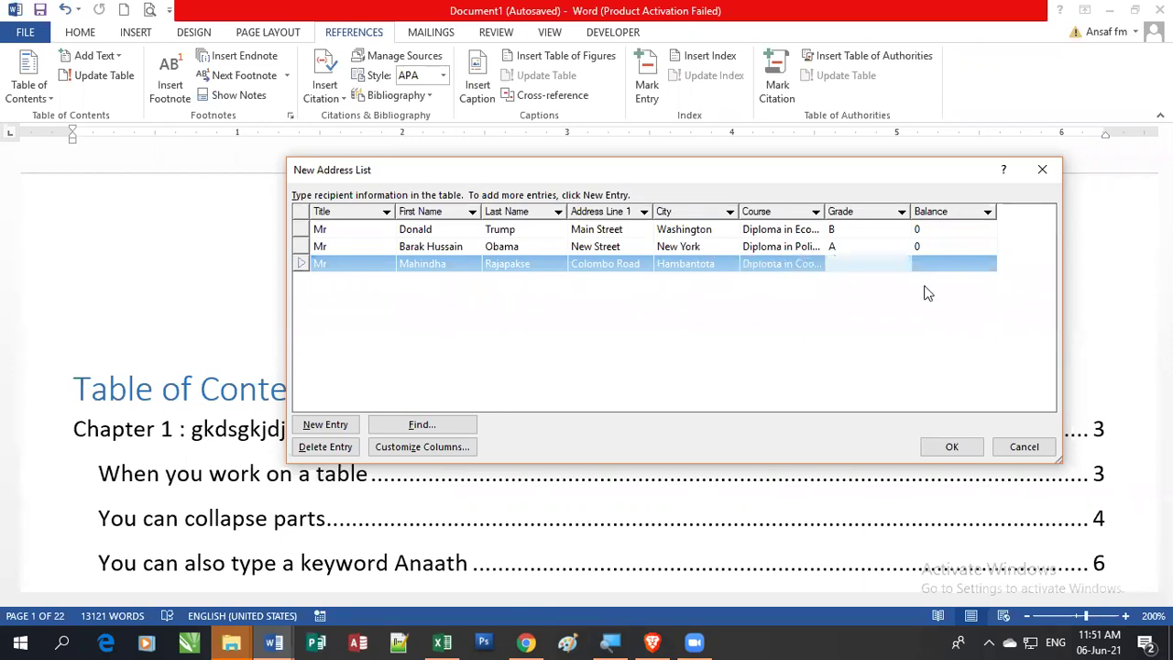
pyautogui.write('C')
pyautogui.press('Tab')
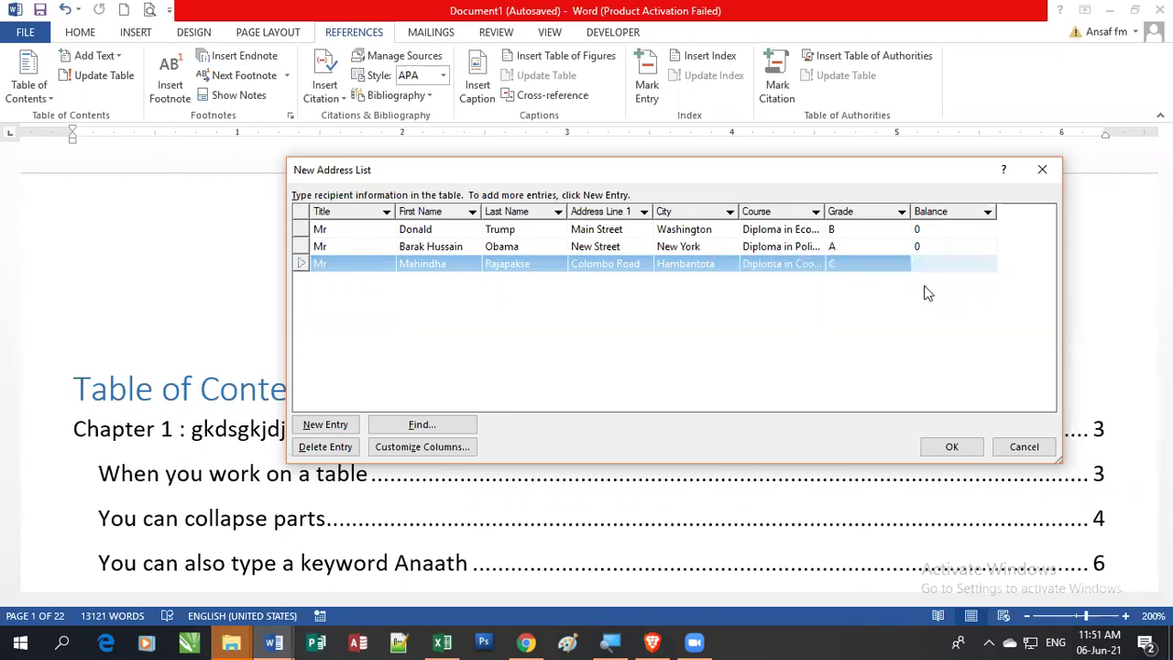
pyautogui.write('500')
pyautogui.press('Tab')
# Step: Enter a Mrs recipient's name and street from Gamapaha: Diploma in Beauticulture, grade A, balance 1000
pyautogui.write('Mrs')
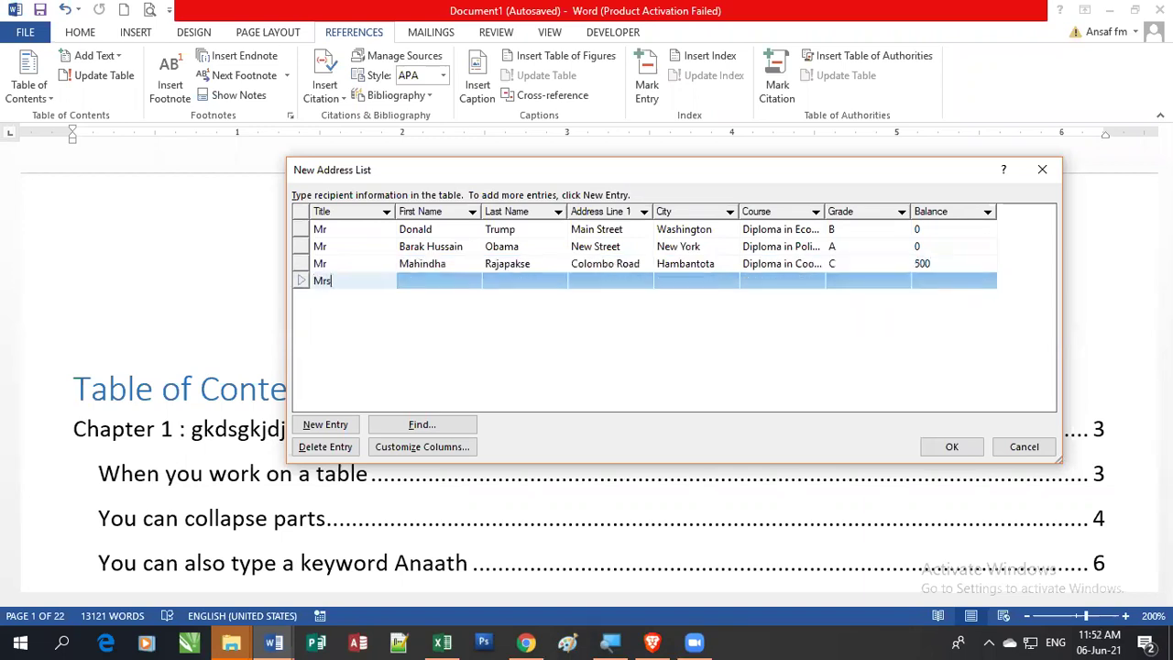
pyautogui.press('Tab')
pyautogui.write('Chandrika')
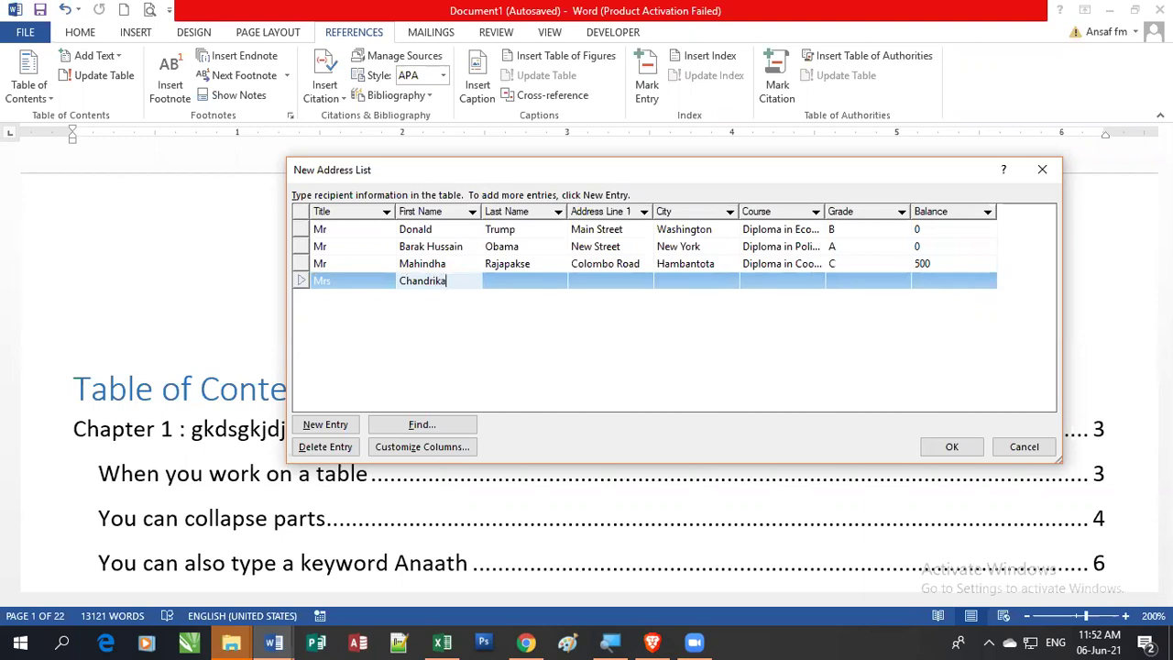
pyautogui.press('Tab')
pyautogui.write('Kuma')
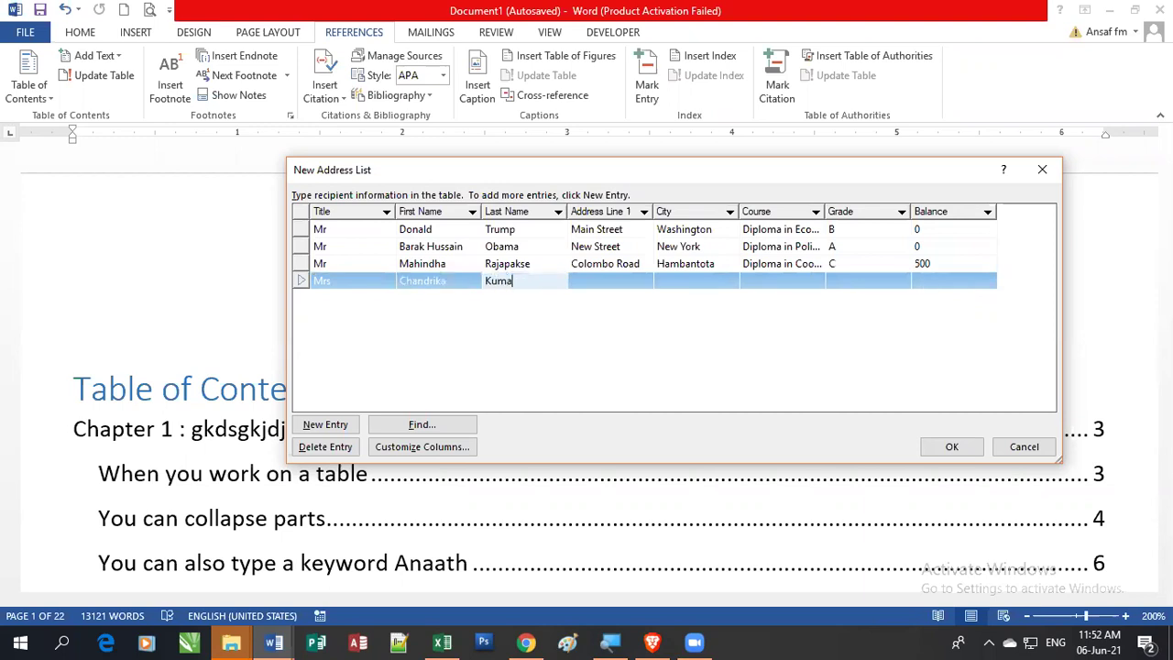
pyautogui.write('rathunga')
pyautogui.press('Tab')
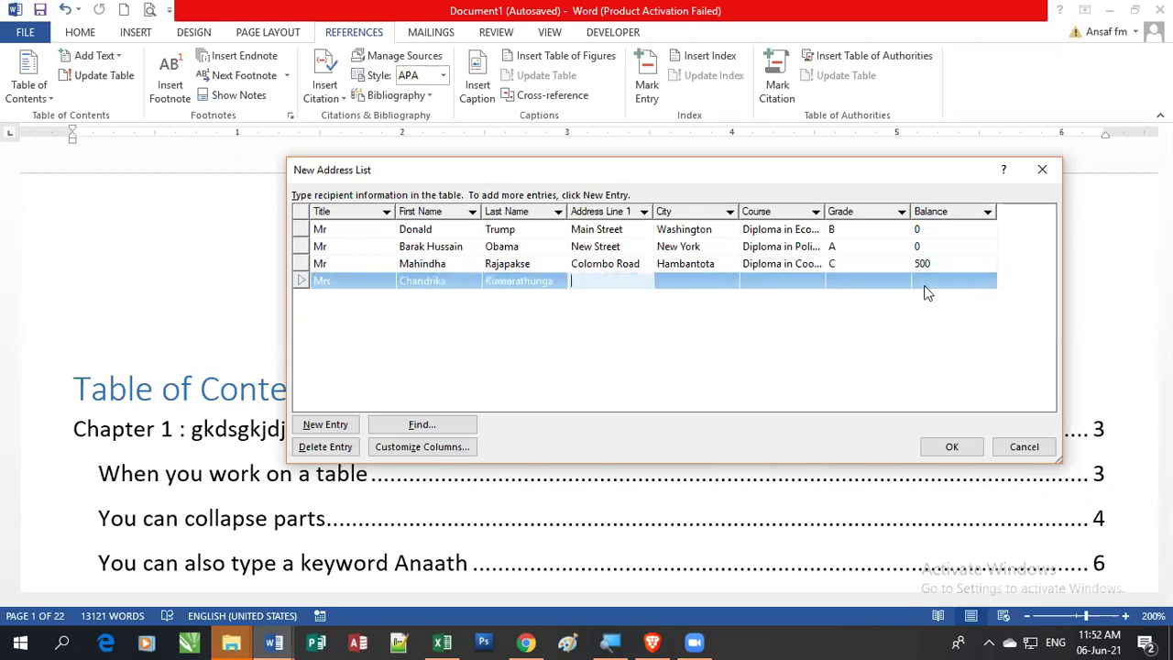
pyautogui.write('Hill Street')
pyautogui.press('Tab')
pyautogui.write('G')
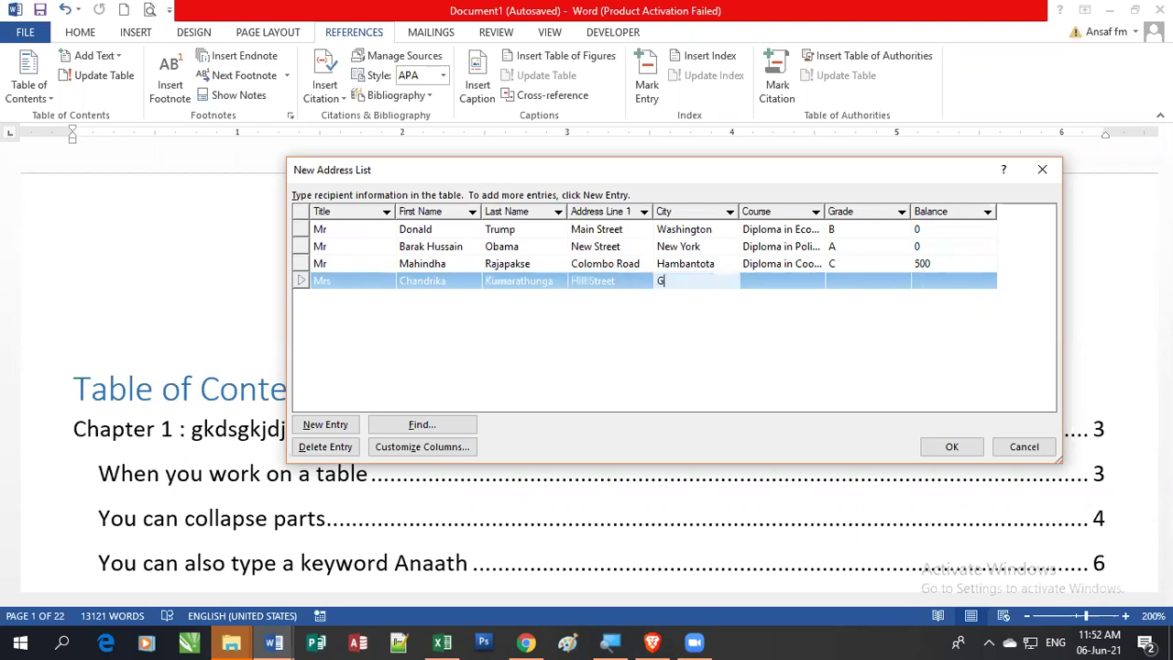
pyautogui.write('amapaha')
pyautogui.press('Tab')
pyautogui.write('Diploma in')
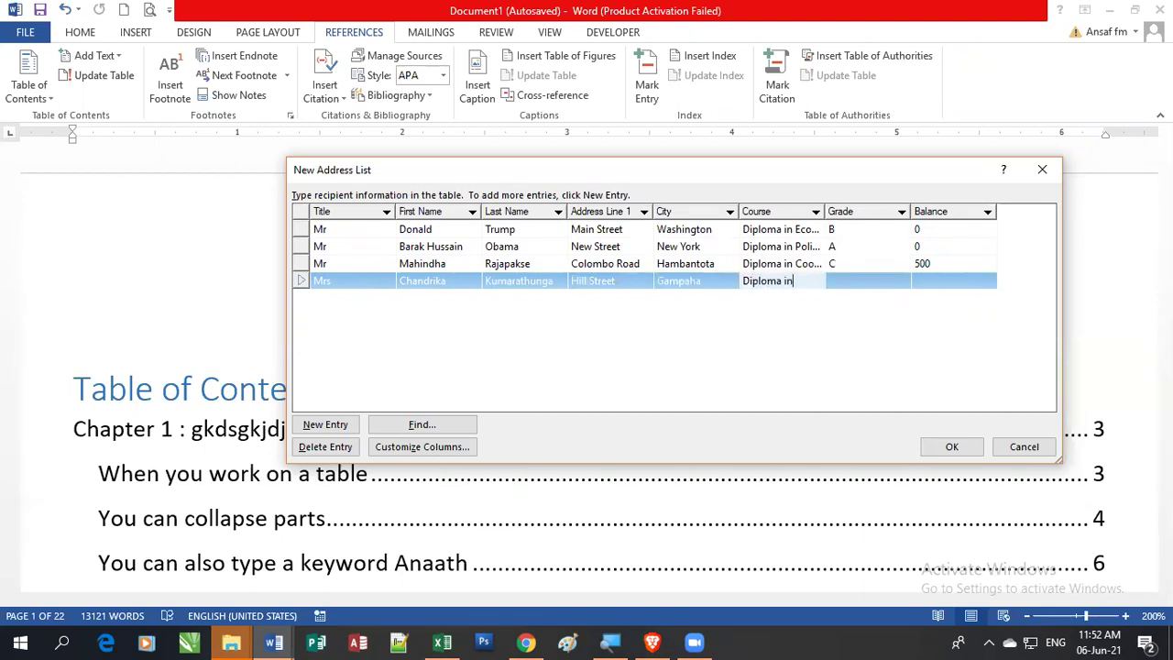
pyautogui.write(' Beauticulture')
pyautogui.press('Tab')
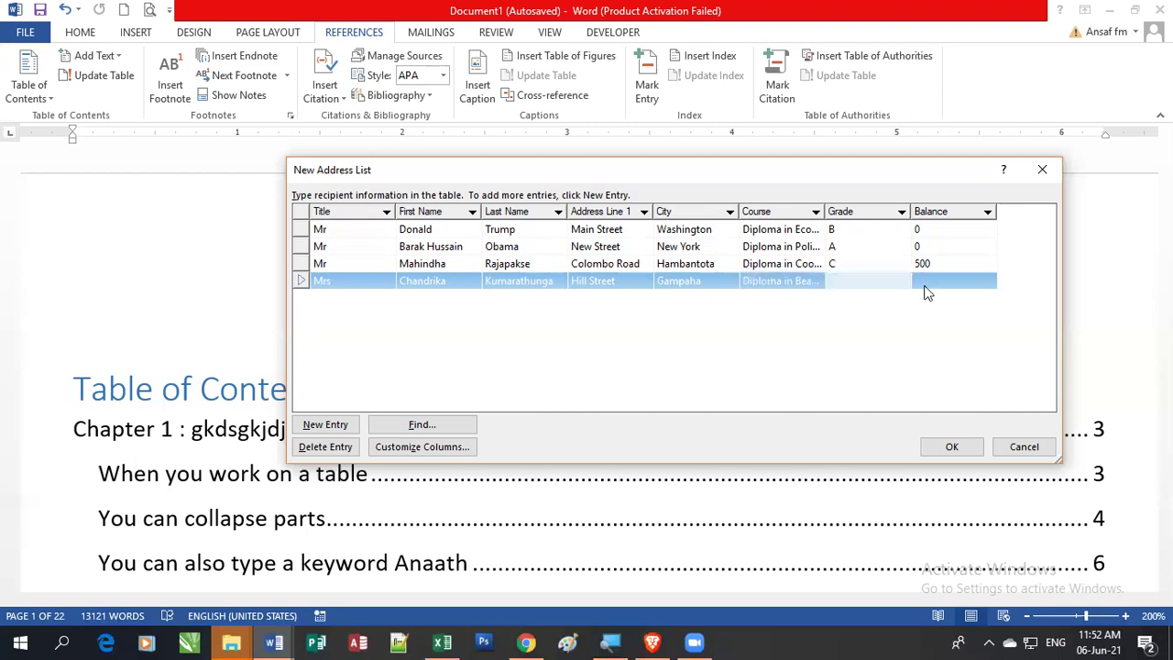
pyautogui.write('A')
pyautogui.press('Tab')
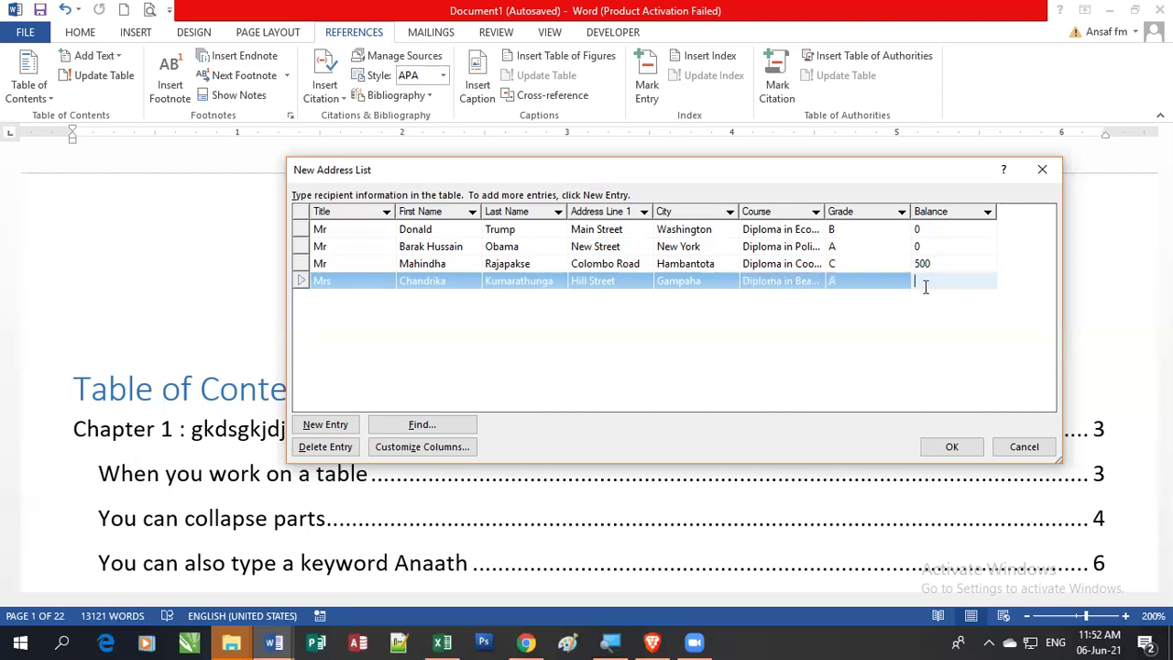
pyautogui.write('1000')
pyautogui.press('Tab')
# Step: Enter the fifth recipient's title Mr, first and last names, street address and city Puttalam
pyautogui.write('Mr')
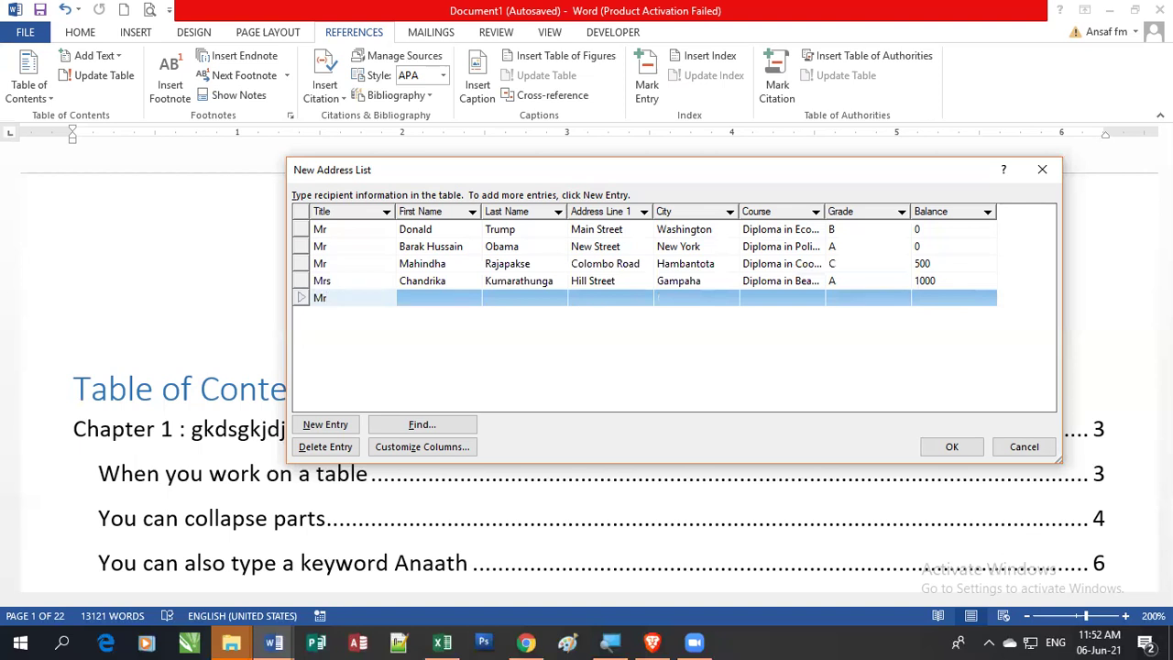
pyautogui.press('Tab')
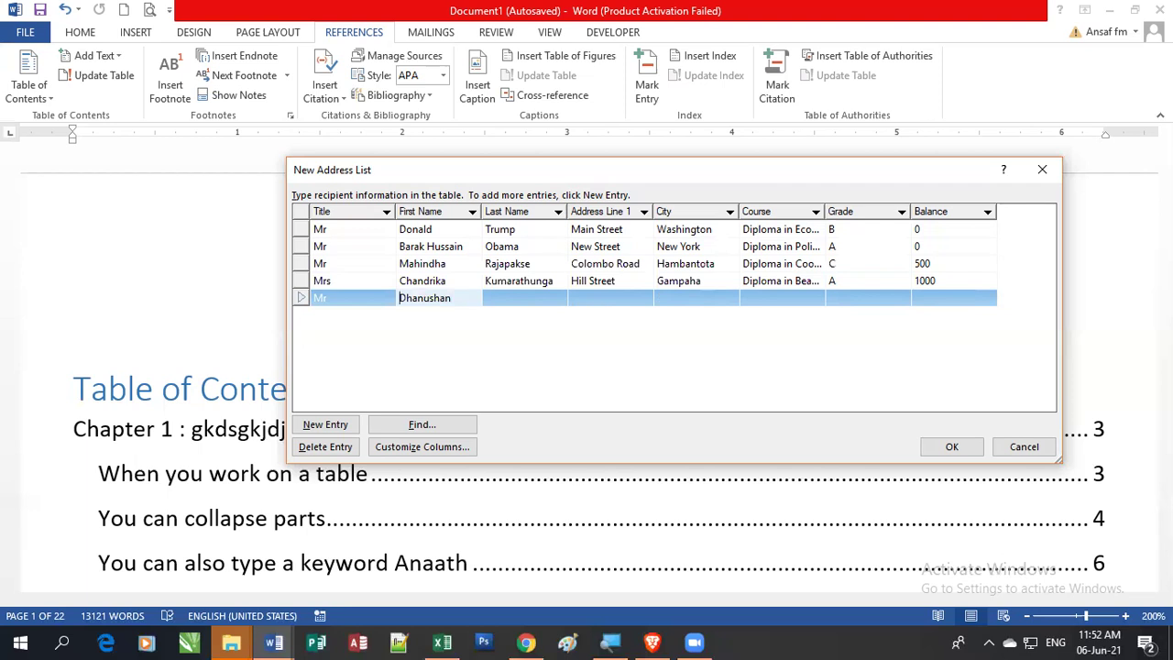
pyautogui.hotkey('shift', 'Home')
pyautogui.hotkey('ctrl', 'x')
pyautogui.press('Tab')
pyautogui.hotkey('ctrl', 'v')
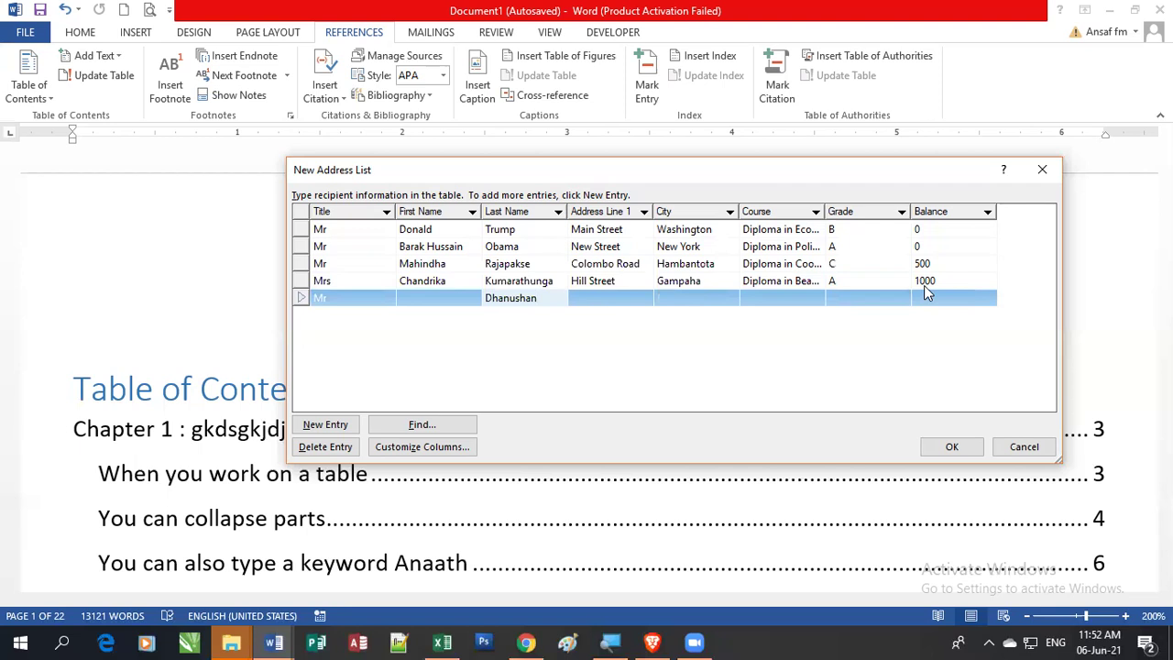
pyautogui.click(423, 302)
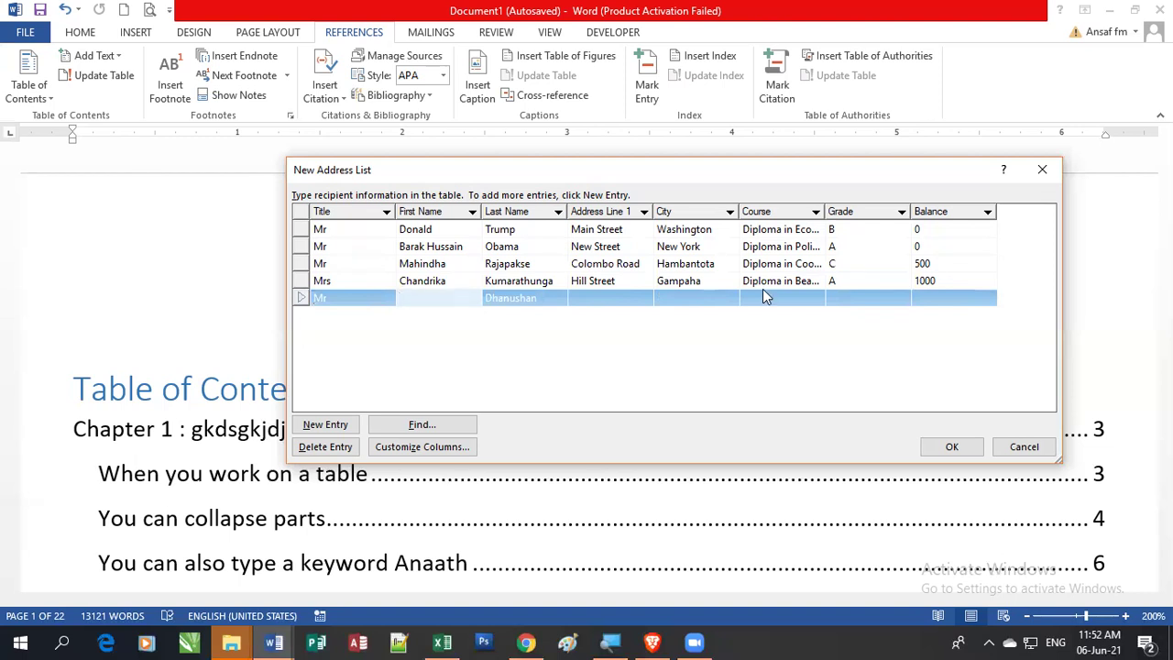
pyautogui.press('Tab')
pyautogui.press('Tab')
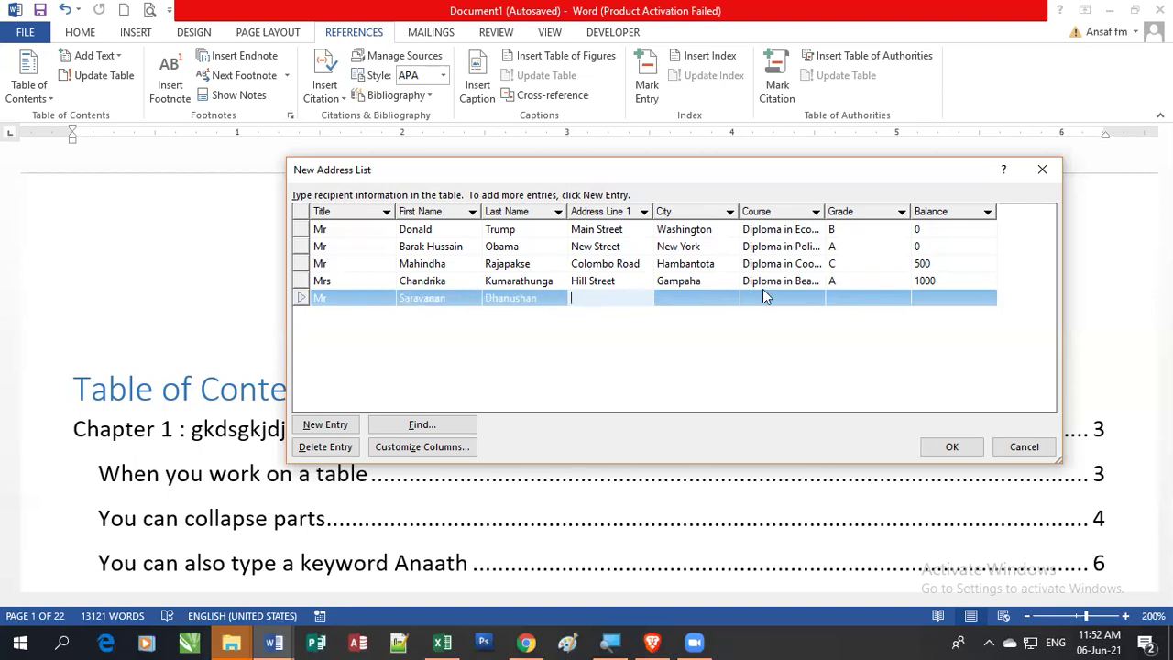
pyautogui.write('Main Street')
pyautogui.press('Tab')
pyautogui.write('Puttalam')
# Step: Give the fifth recipient course Diploma in Information Technology, grade B and balance 2000
pyautogui.click(768, 297)
pyautogui.write('Diplima i')
pyautogui.write('n Informatio')
pyautogui.write('n Techno')
pyautogui.write('logy')
pyautogui.press('Tab')
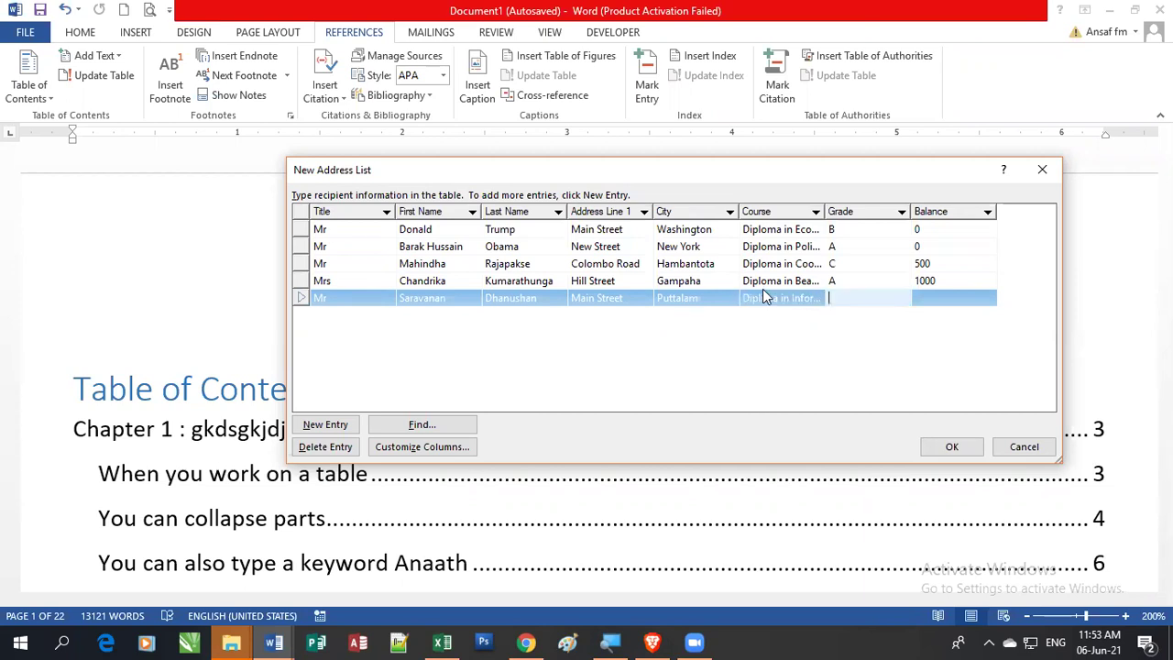
pyautogui.write('B')
pyautogui.press('Tab')
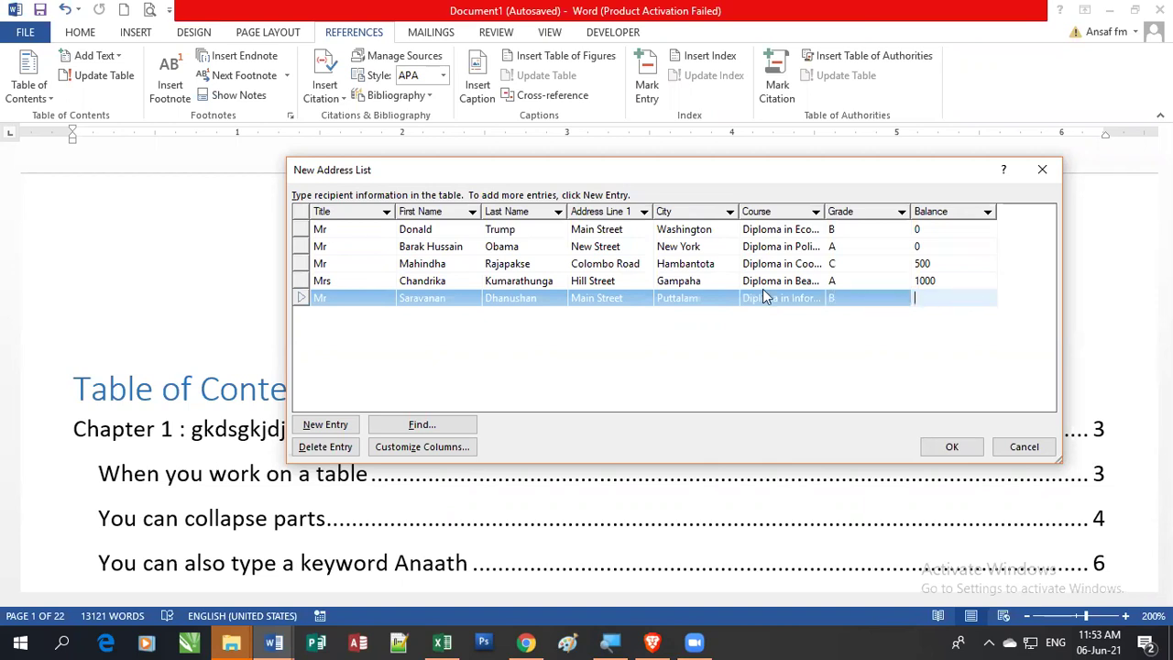
pyautogui.write('2000')
pyautogui.press('Tab')
# Step: Begin a sixth recipient with a title and first name
pyautogui.write('Mr')
pyautogui.press('Tab')
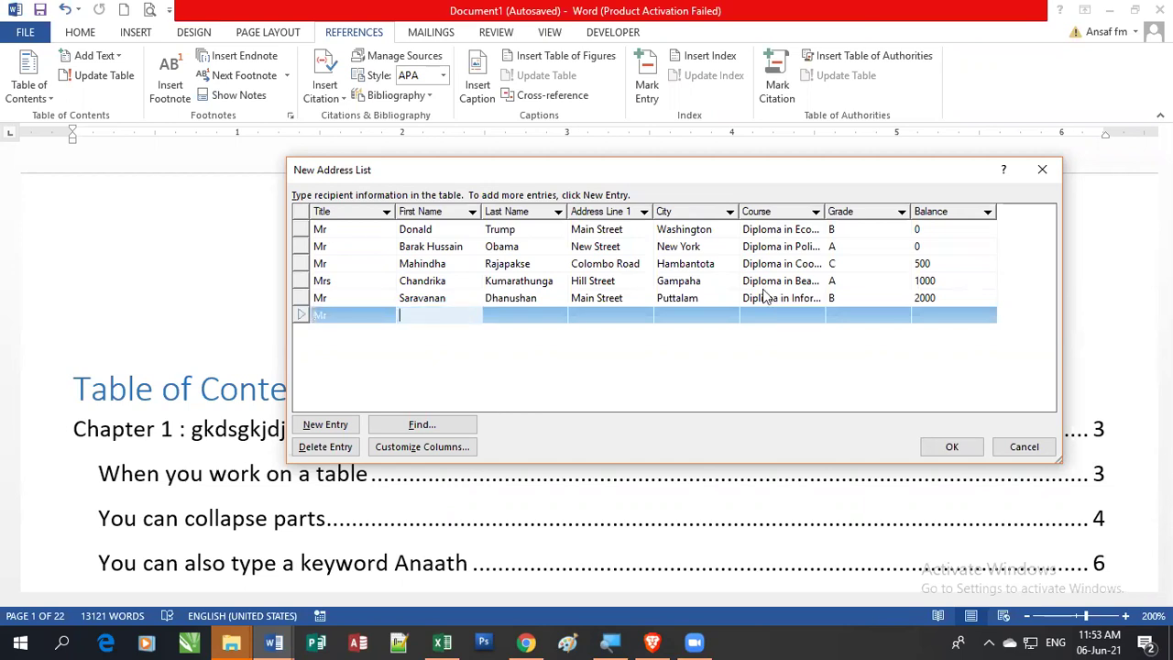
# Step: Correct the sixth recipient's title to Ms and fix the first and last names
pyautogui.click(345, 314)
pyautogui.press('BackSpace')
pyautogui.write('s')
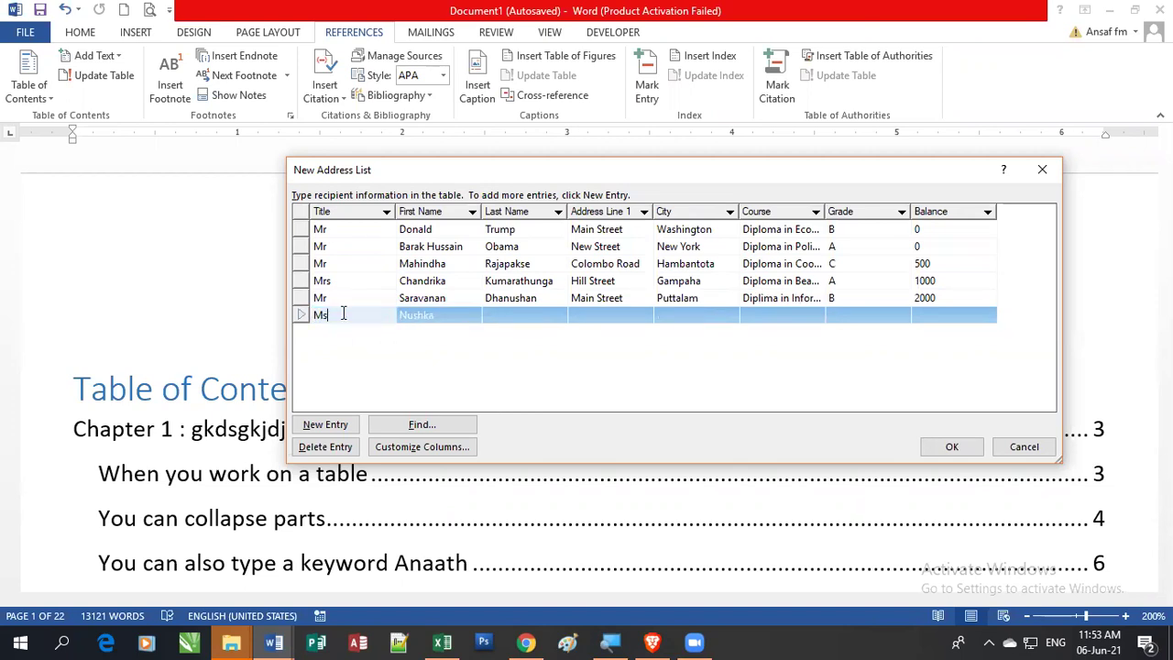
pyautogui.press('Tab')
pyautogui.press('BackSpace')
pyautogui.click(523, 315)
pyautogui.hotkey('ctrl', 'v')
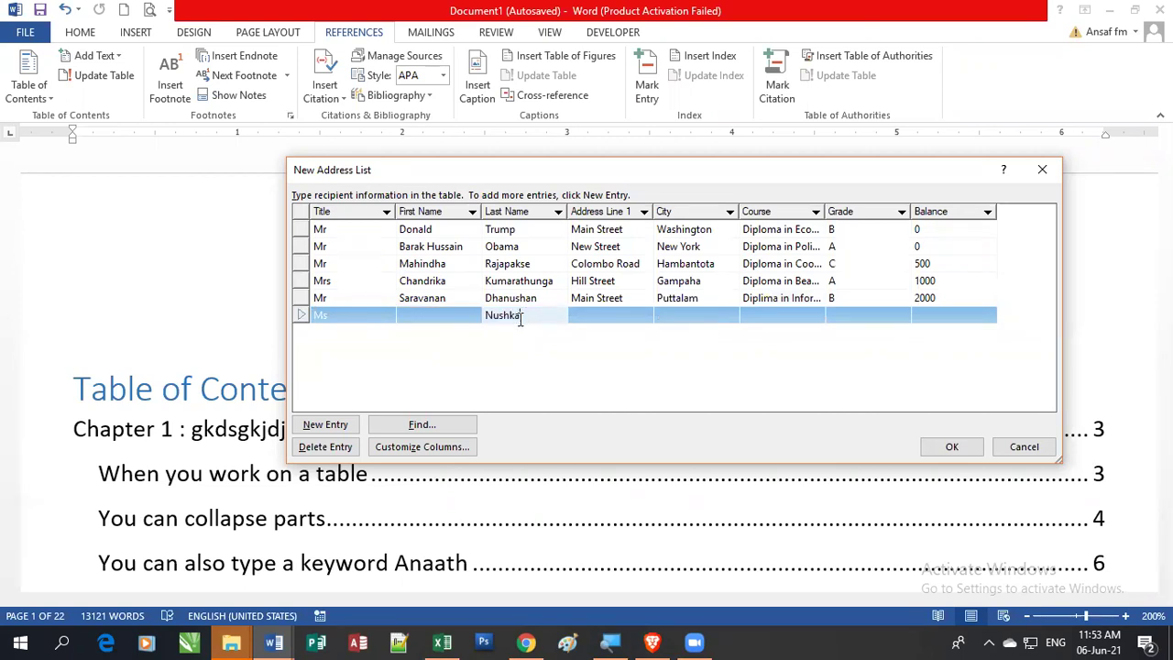
pyautogui.click(428, 315)
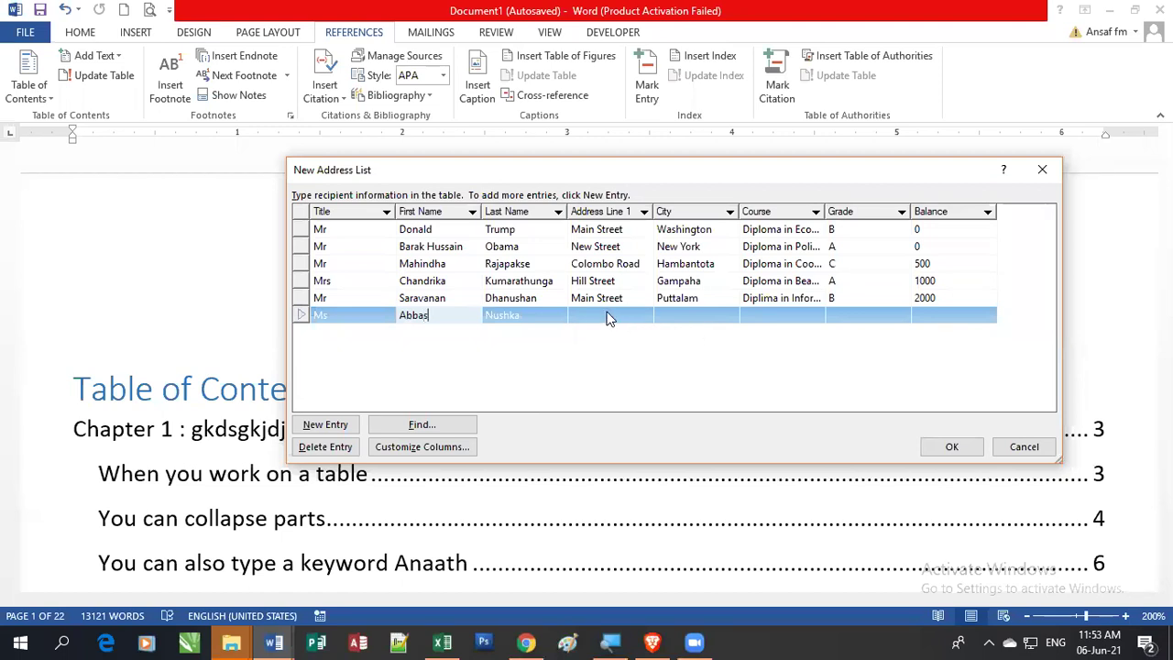
# Step: Enter the sixth recipient's street address and city Etalai
pyautogui.click(605, 313)
pyautogui.write('Kalp')
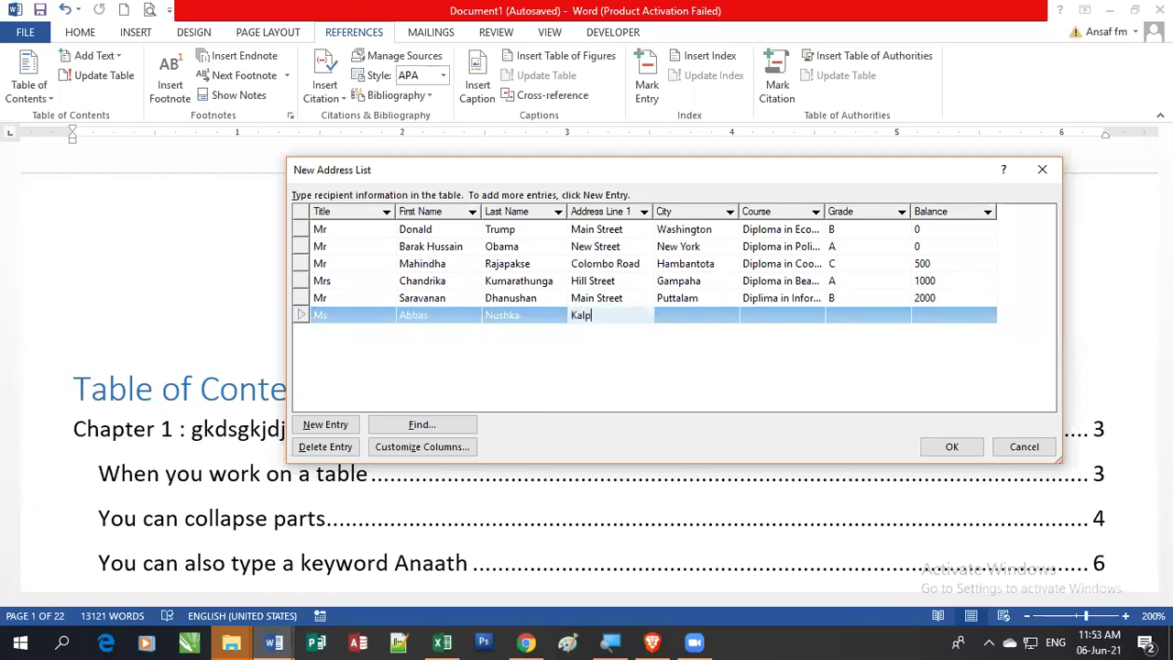
pyautogui.write('itiya Road')
pyautogui.press('Tab')
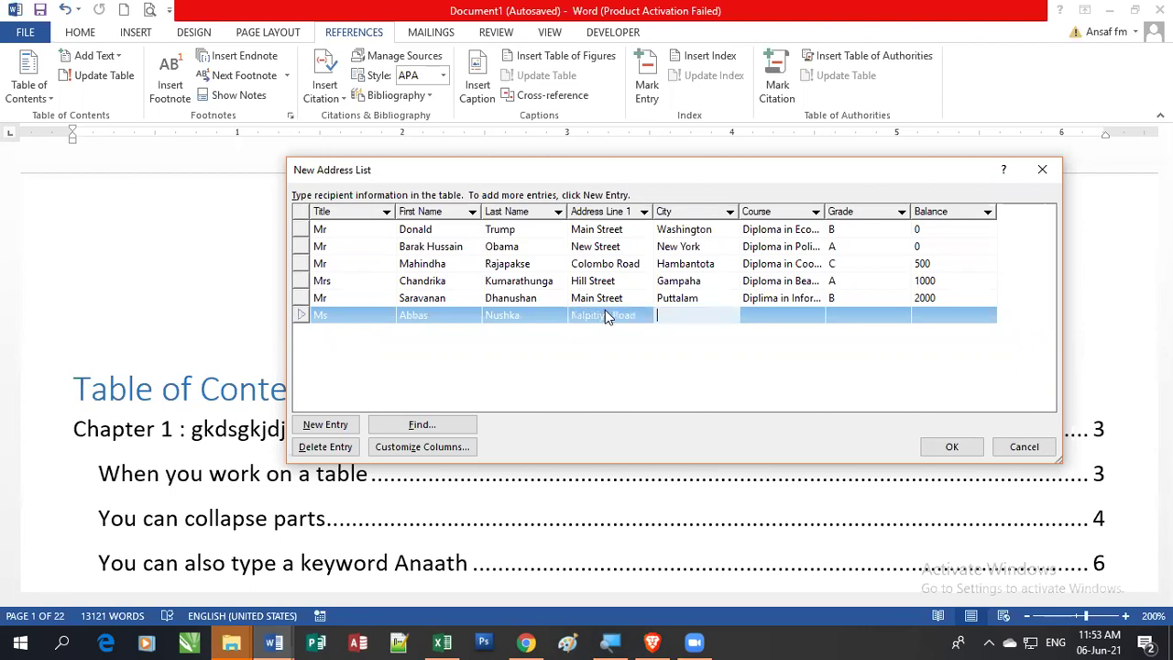
pyautogui.write('Etalai')
# Step: Set the course to Diploma in Microsoft Office, grade C and balance 0
pyautogui.press('Tab')
pyautogui.write('Diploma ')
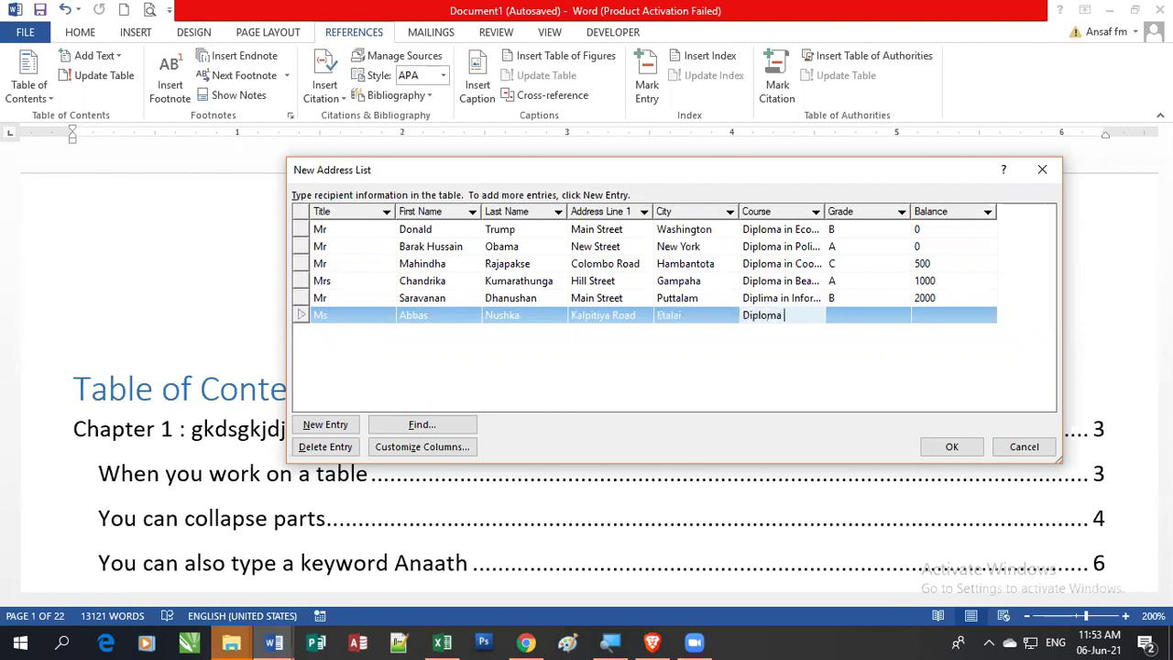
pyautogui.write('in Microsoft Iffci')
pyautogui.press('BackSpace')
pyautogui.press('BackSpace')
pyautogui.press('BackSpace')
pyautogui.press('BackSpace')
pyautogui.press('BackSpace')
pyautogui.write('Oc')
pyautogui.press('BackSpace')
pyautogui.write('ffice')
pyautogui.press('Tab')
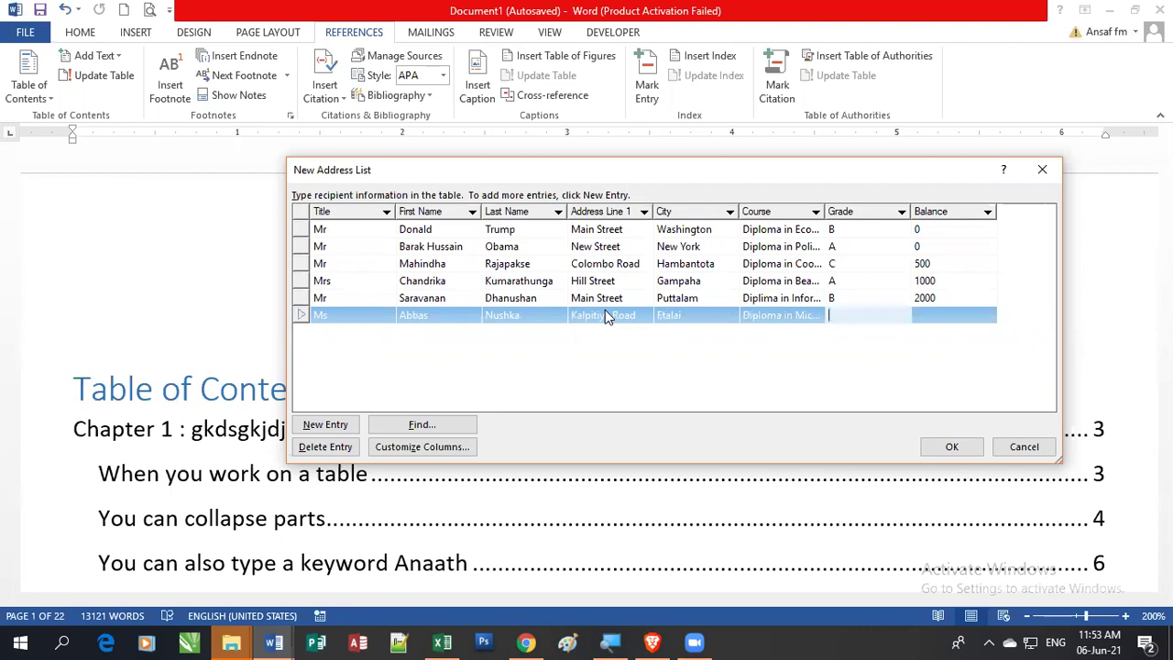
pyautogui.write('C')
pyautogui.press('Tab')
pyautogui.write('0')
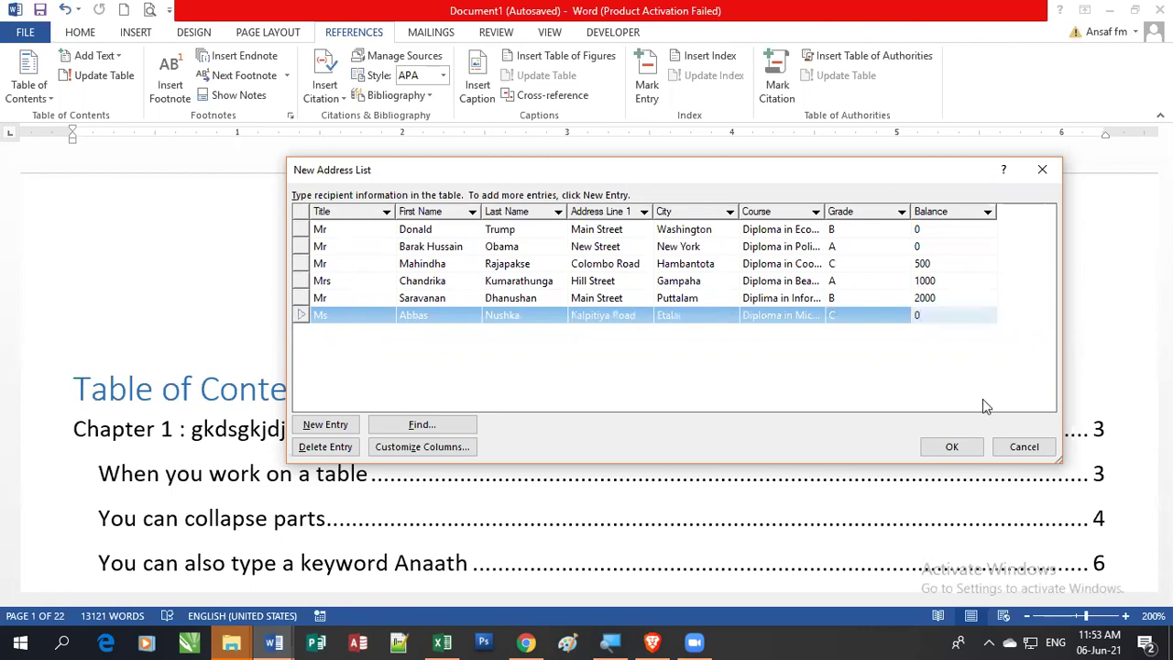
# Step: Save the new address list as Data_List.mdb, overwriting the existing file
pyautogui.click(956, 450)
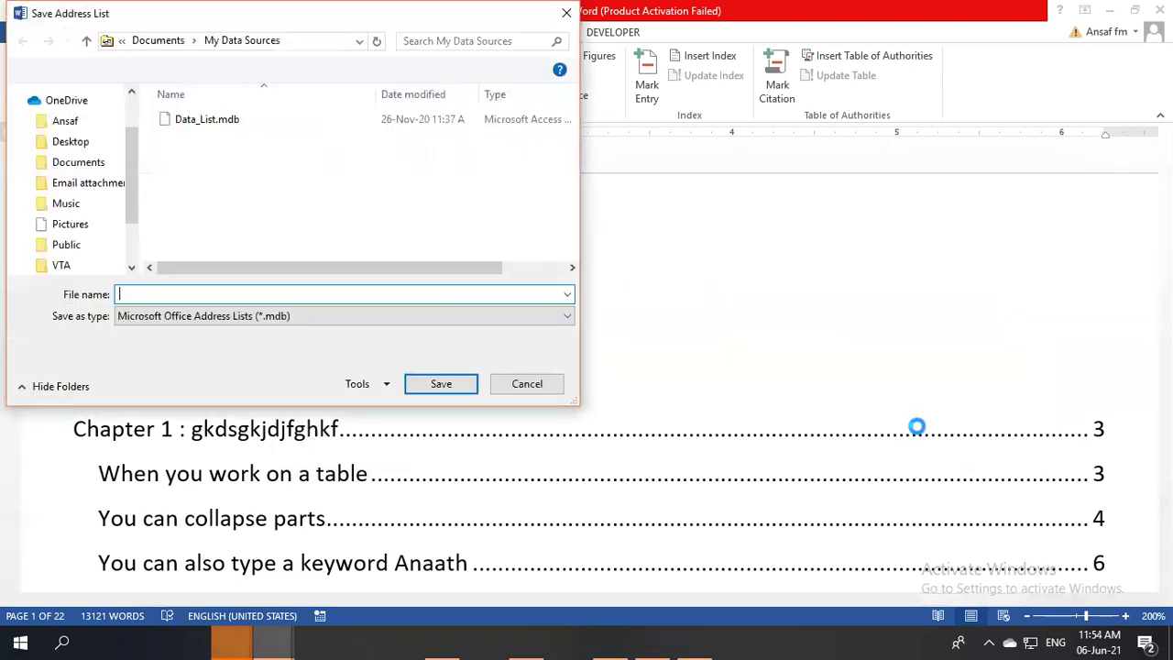
pyautogui.click(209, 120)
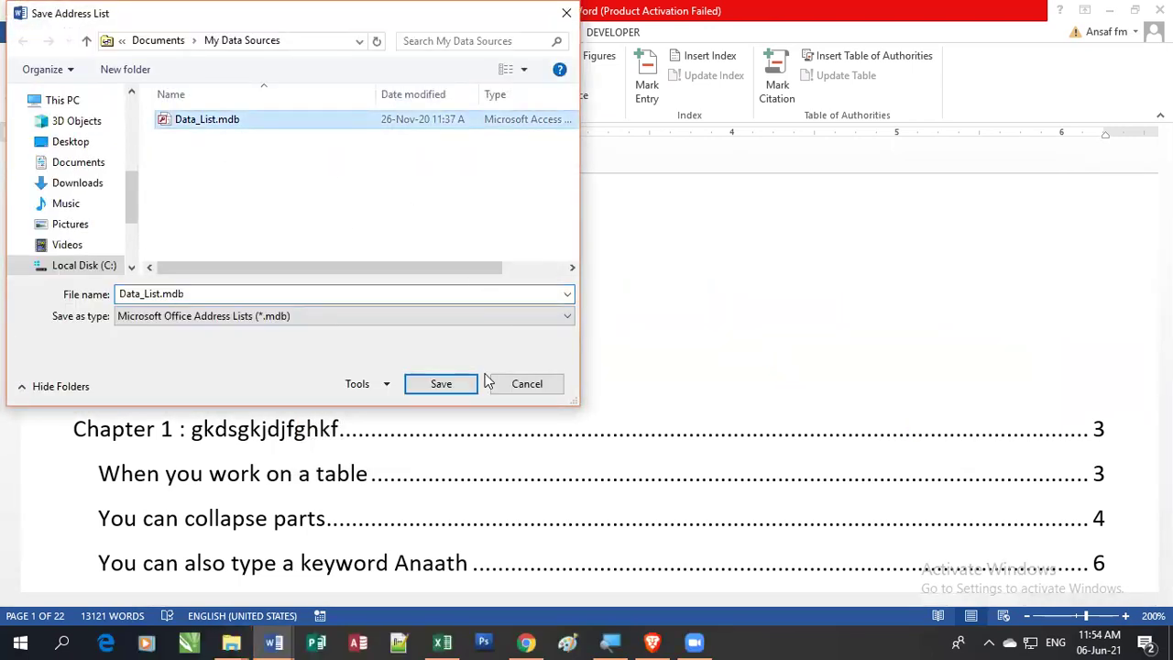
pyautogui.click(442, 384)
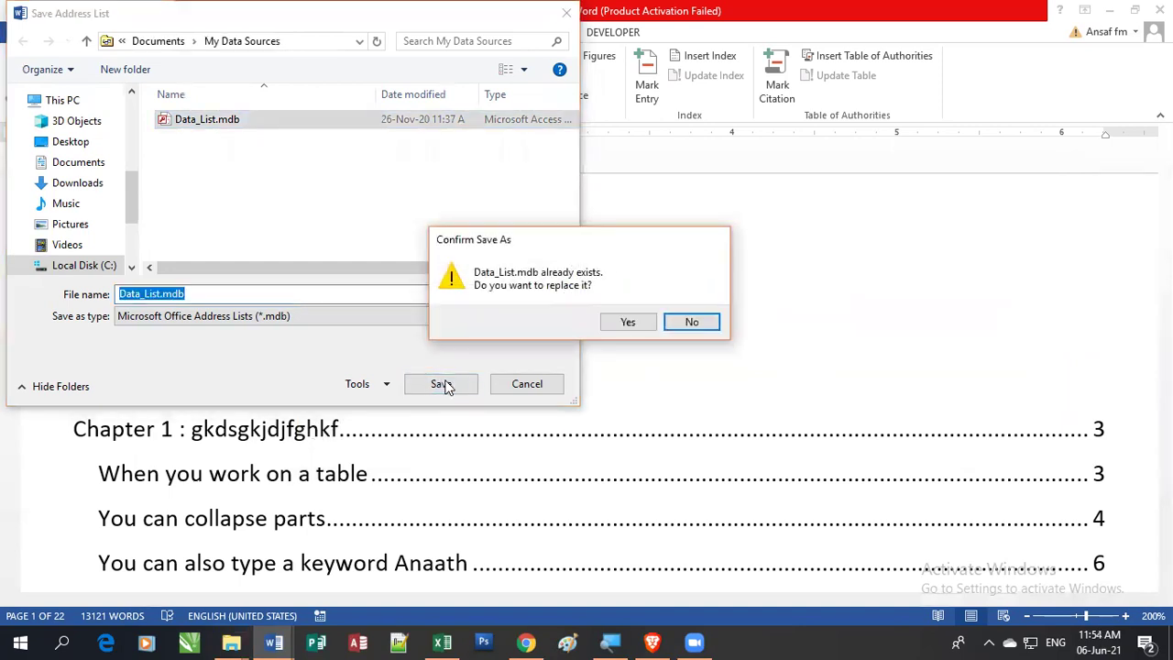
pyautogui.click(618, 321)
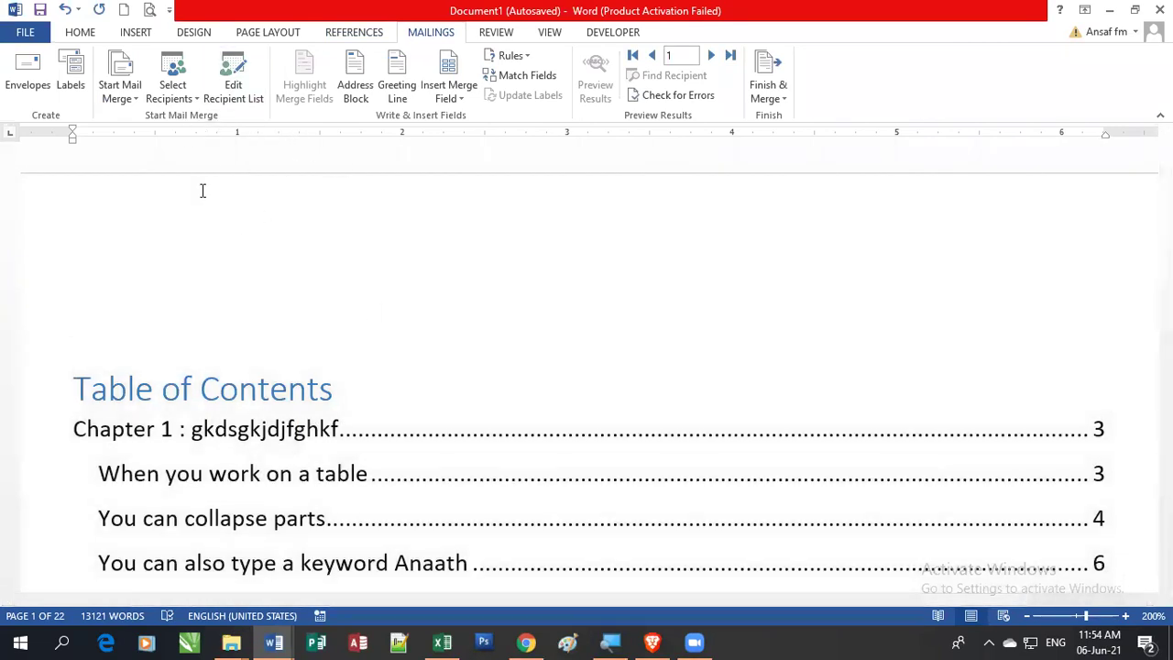
pyautogui.click(235, 95)
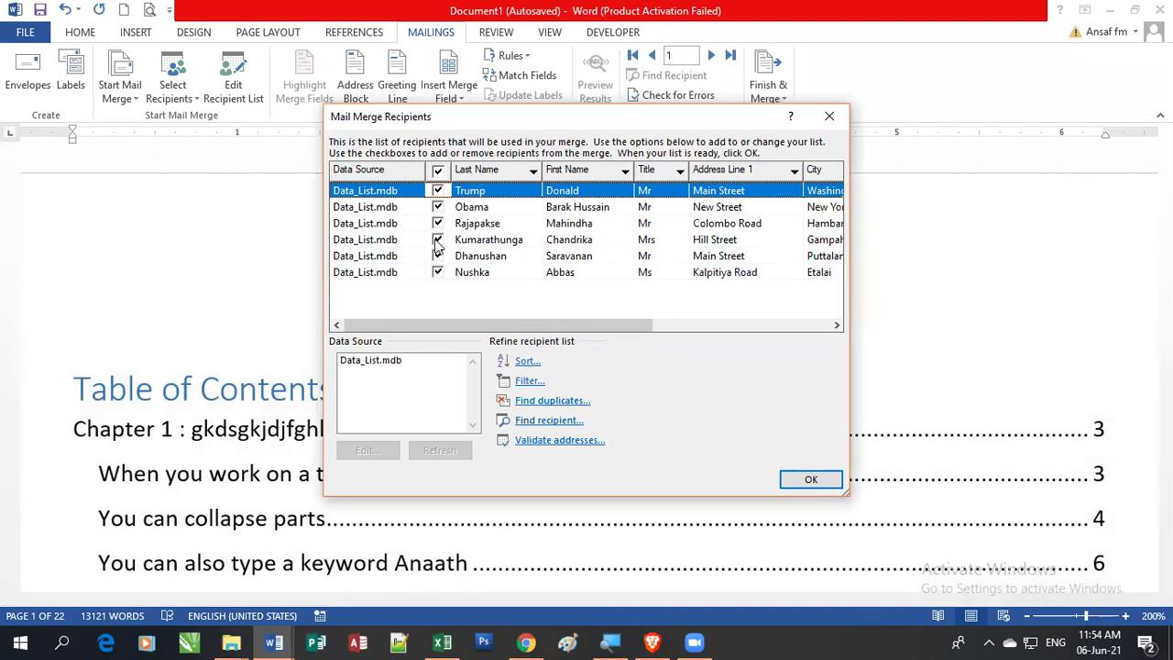
pyautogui.click(437, 241)
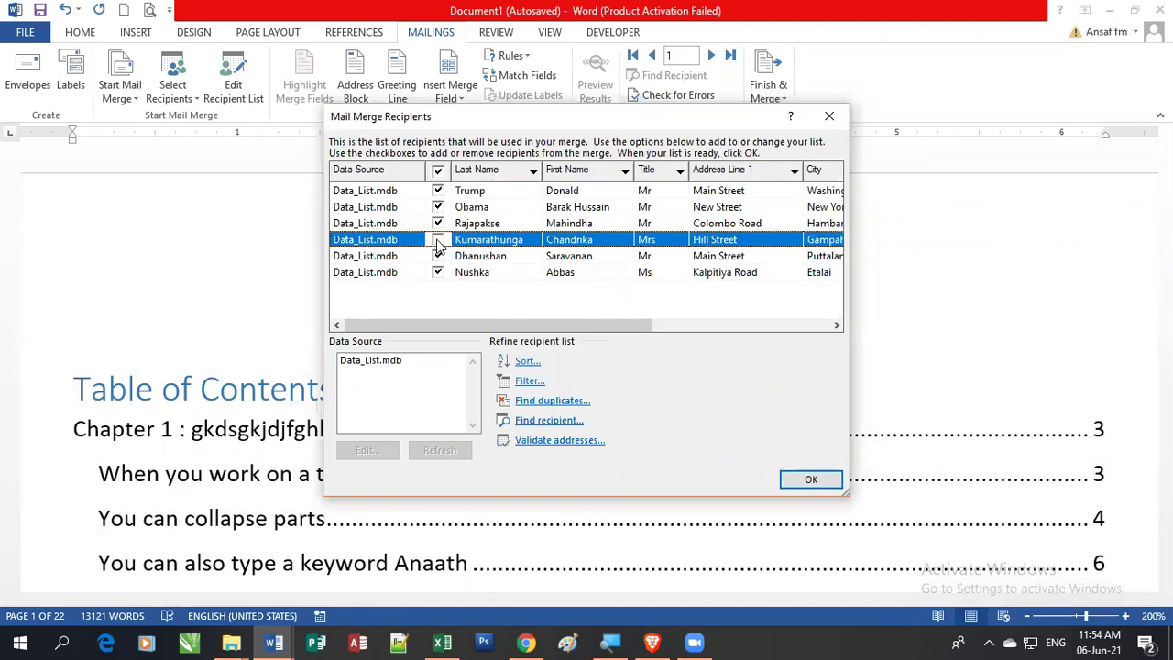
pyautogui.click(437, 241)
pyautogui.click(807, 481)
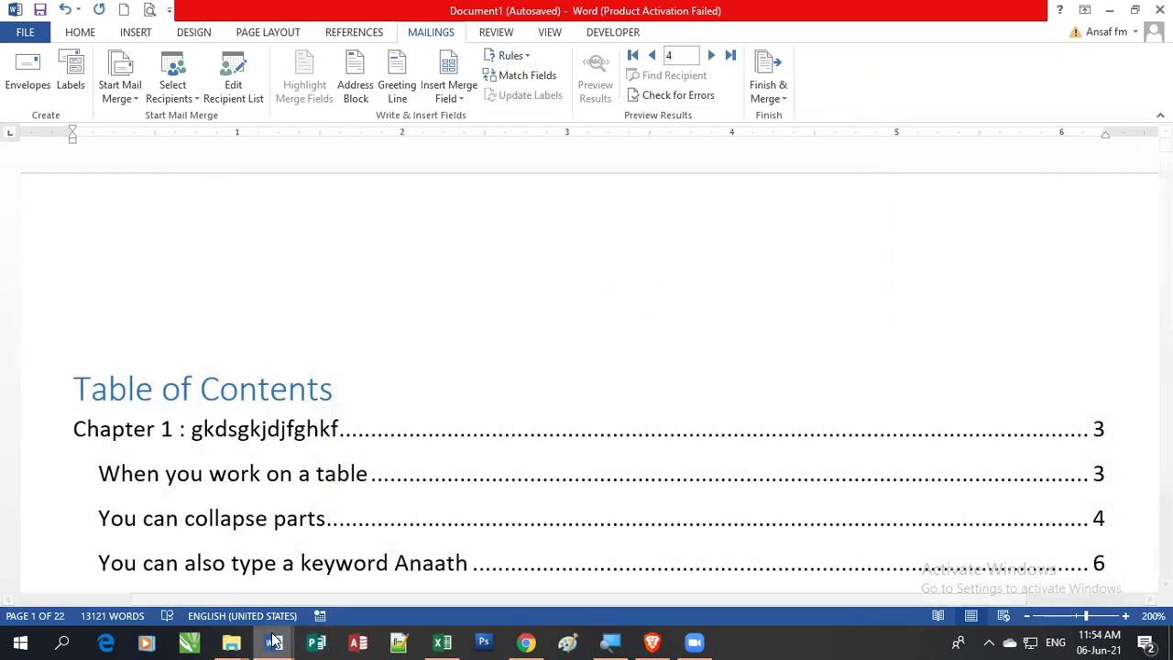
pyautogui.moveTo(274, 641)
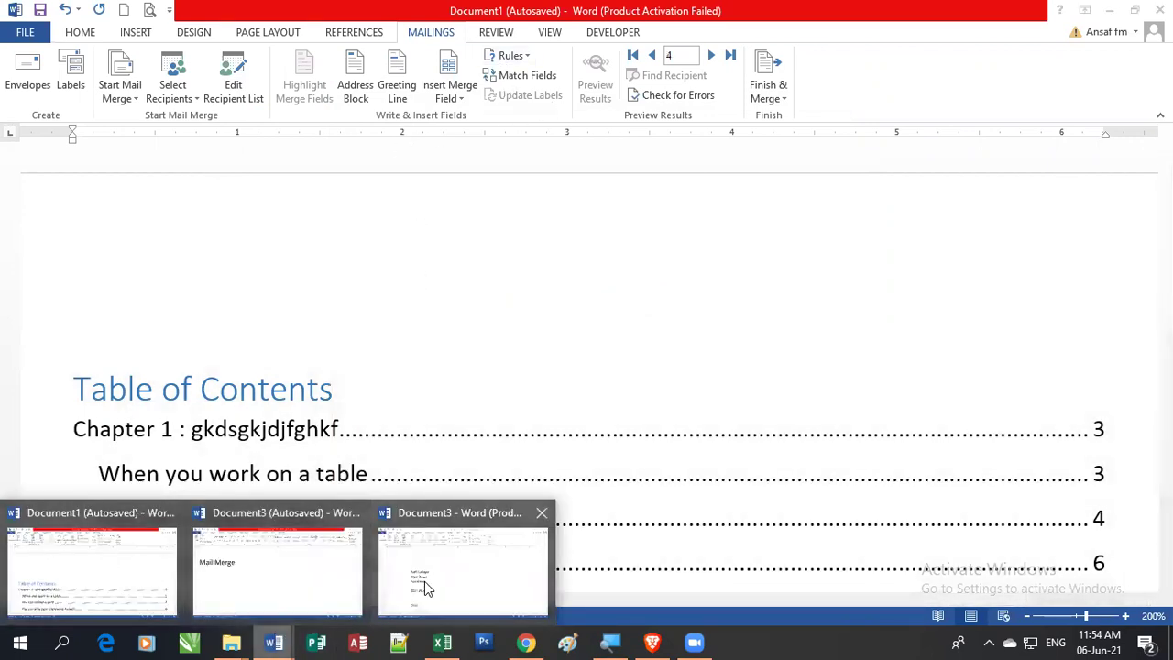
# Step: Close Document1 without saving its changes
pyautogui.click(424, 581)
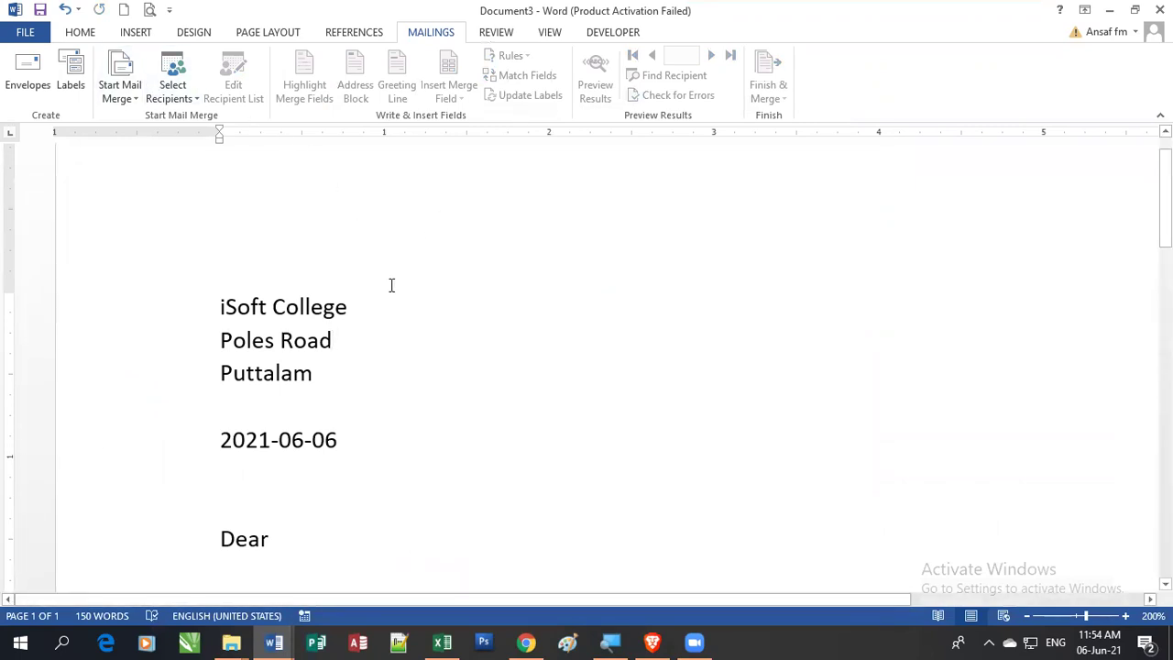
pyautogui.moveTo(274, 642)
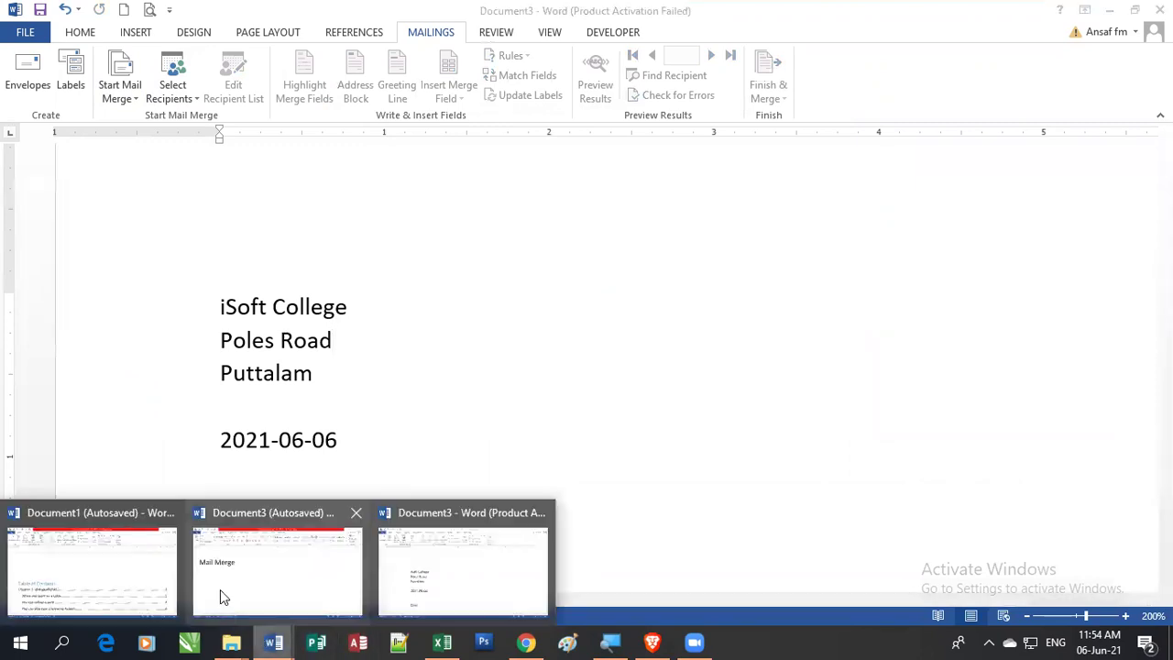
pyautogui.click(100, 581)
pyautogui.click(1160, 10)
pyautogui.click(588, 338)
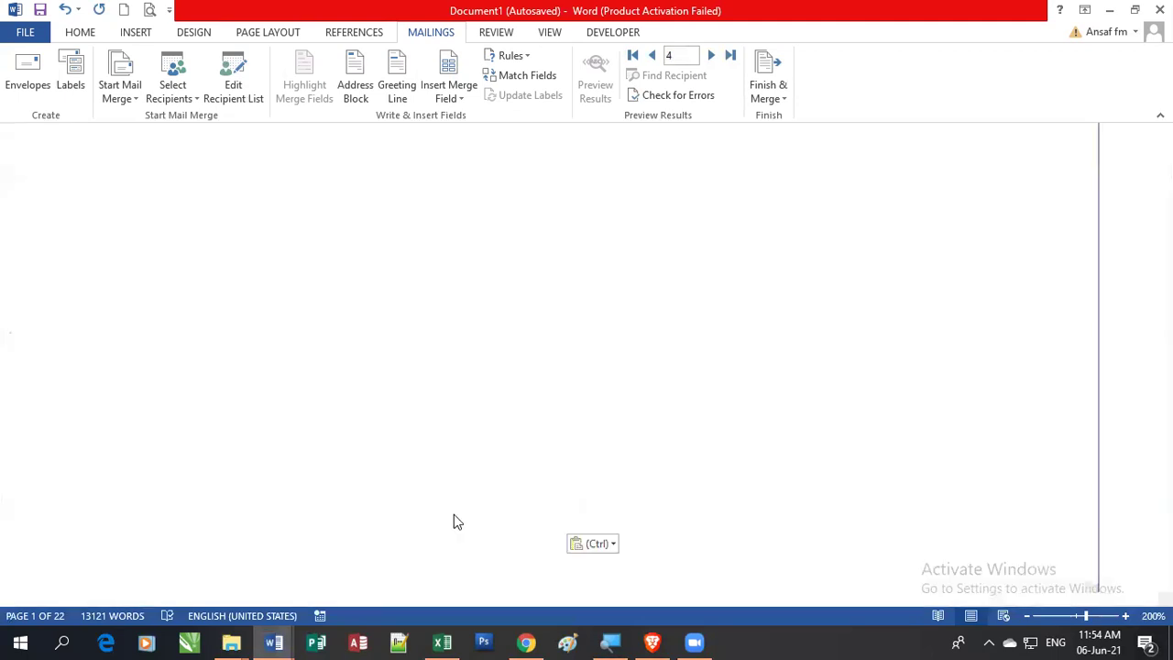
# Step: Attach Data_List.mdb to the Document3 letter as an existing recipient list
pyautogui.moveTo(274, 641)
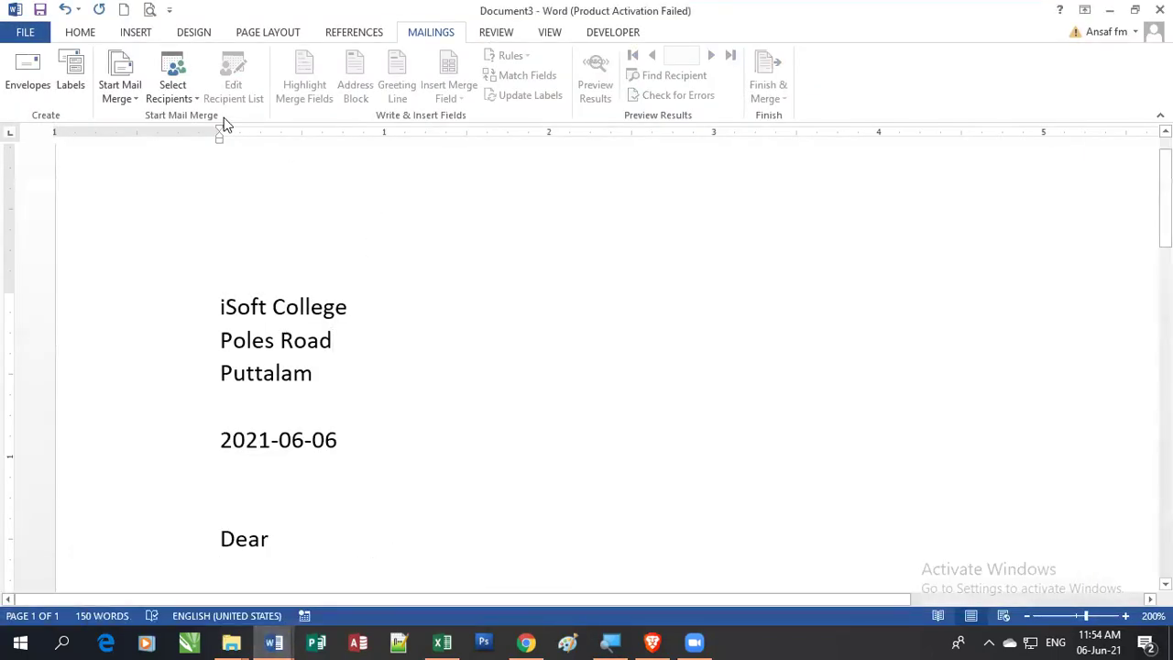
pyautogui.click(183, 96)
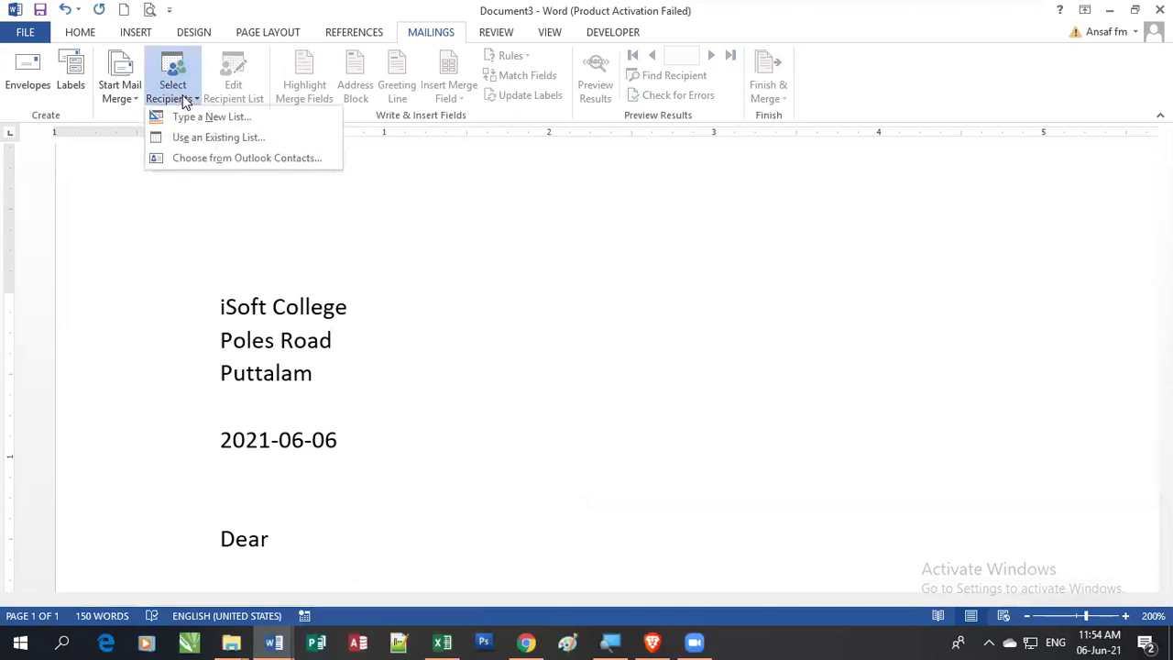
pyautogui.click(262, 143)
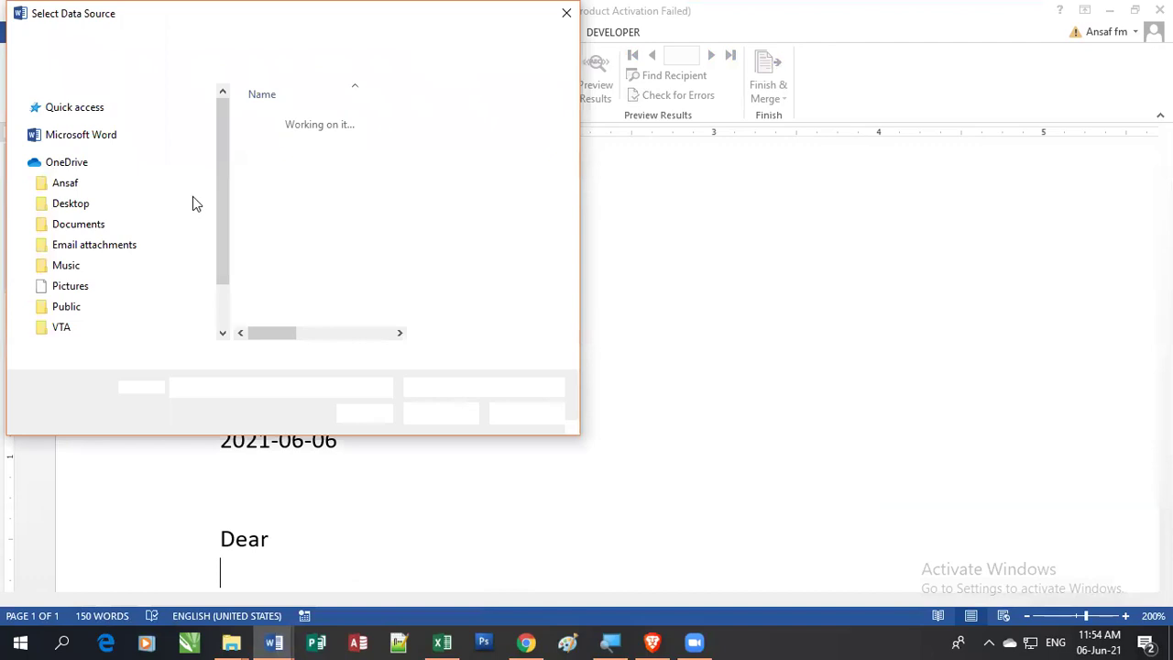
pyautogui.doubleClick(291, 165)
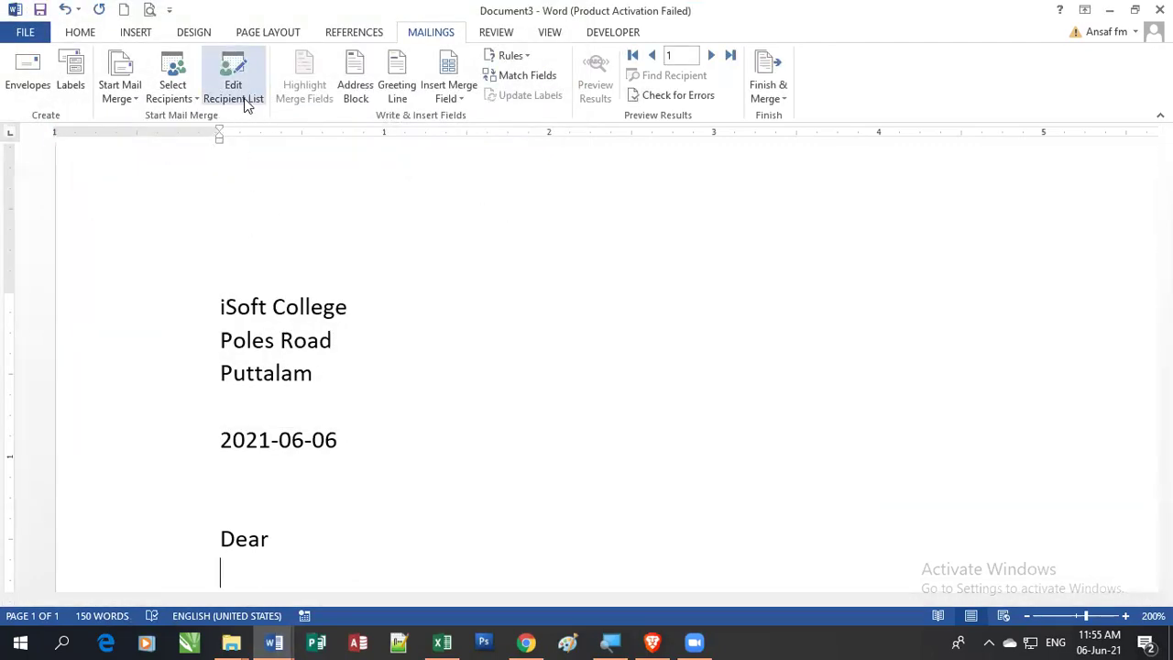
# Step: Insert a name line above Dear with Title, a period, First_Name and Last_Name fields
pyautogui.scroll(-2, 337, 527)
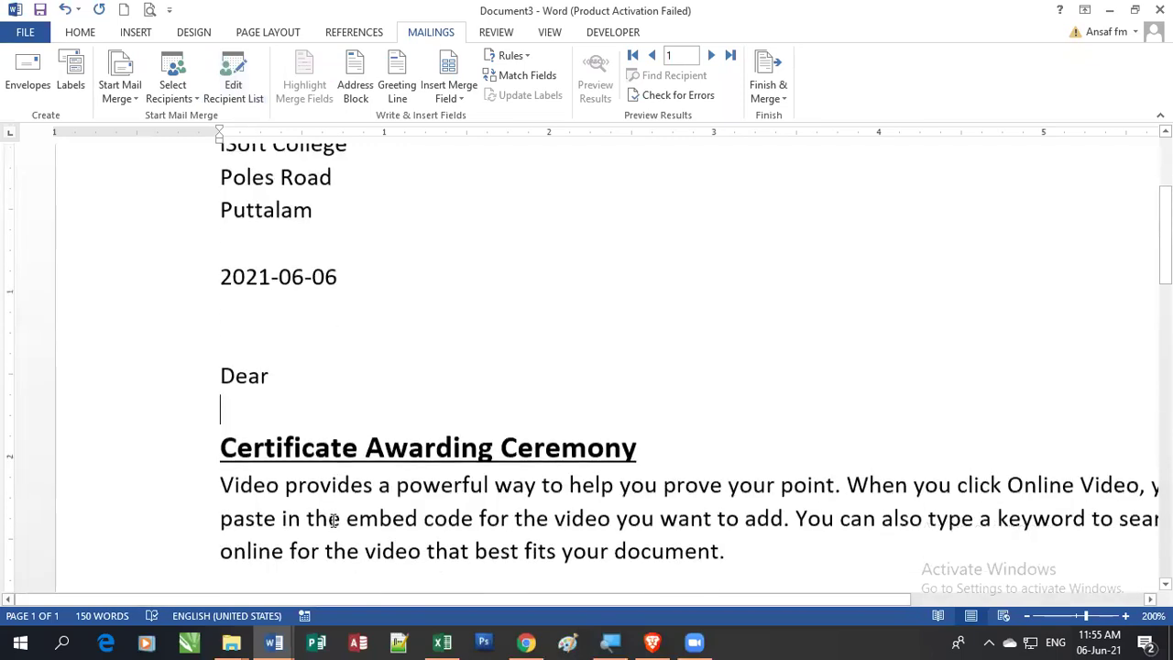
pyautogui.click(312, 312)
pyautogui.press('Return')
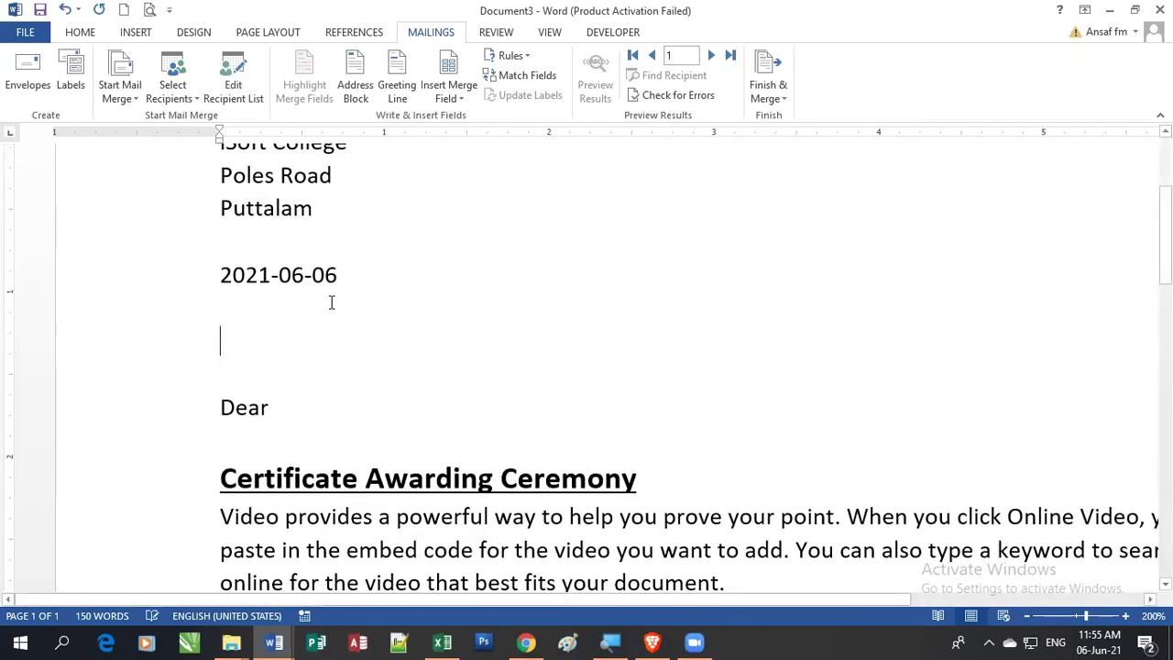
pyautogui.click(461, 99)
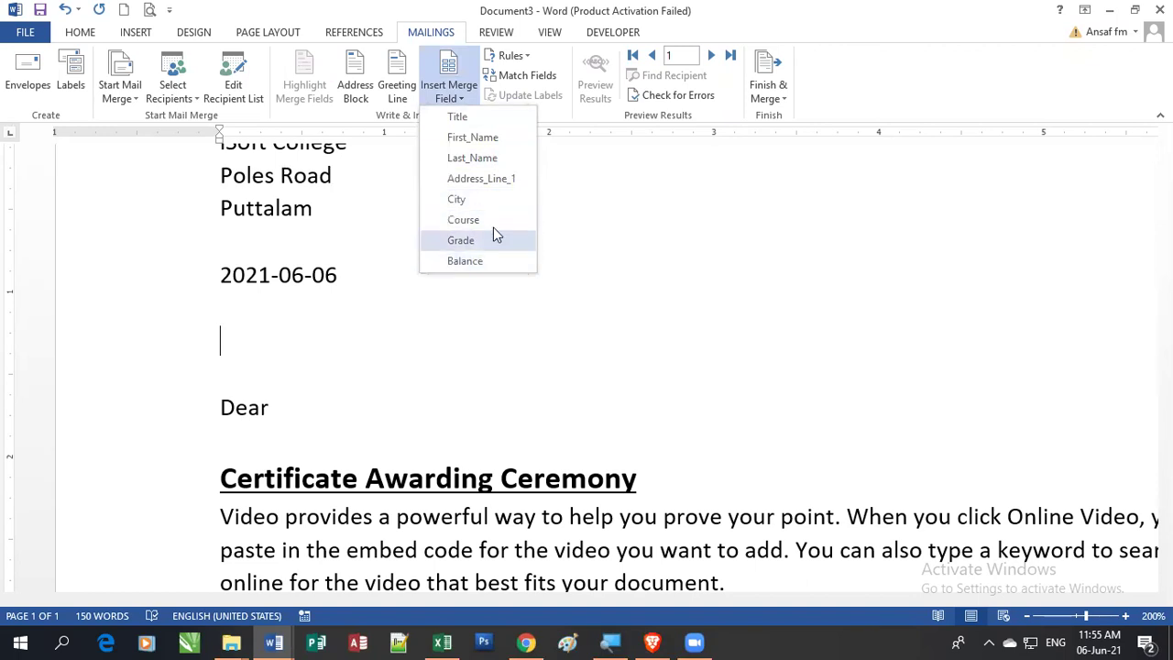
pyautogui.click(483, 124)
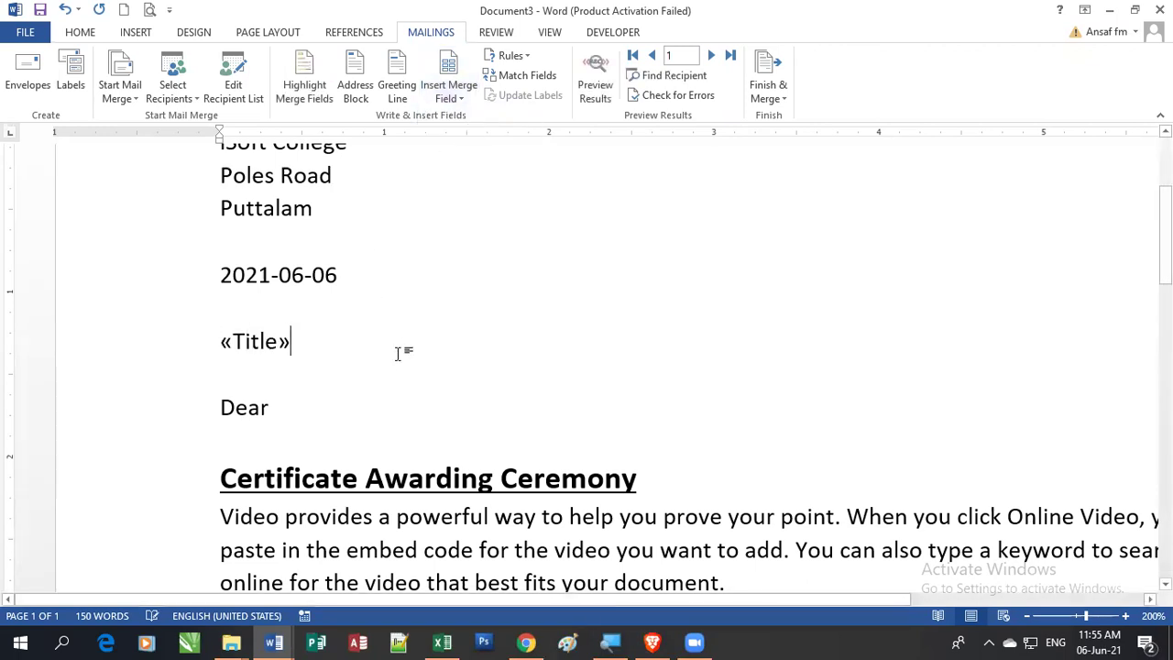
pyautogui.write('.')
pyautogui.click(451, 97)
pyautogui.click(477, 137)
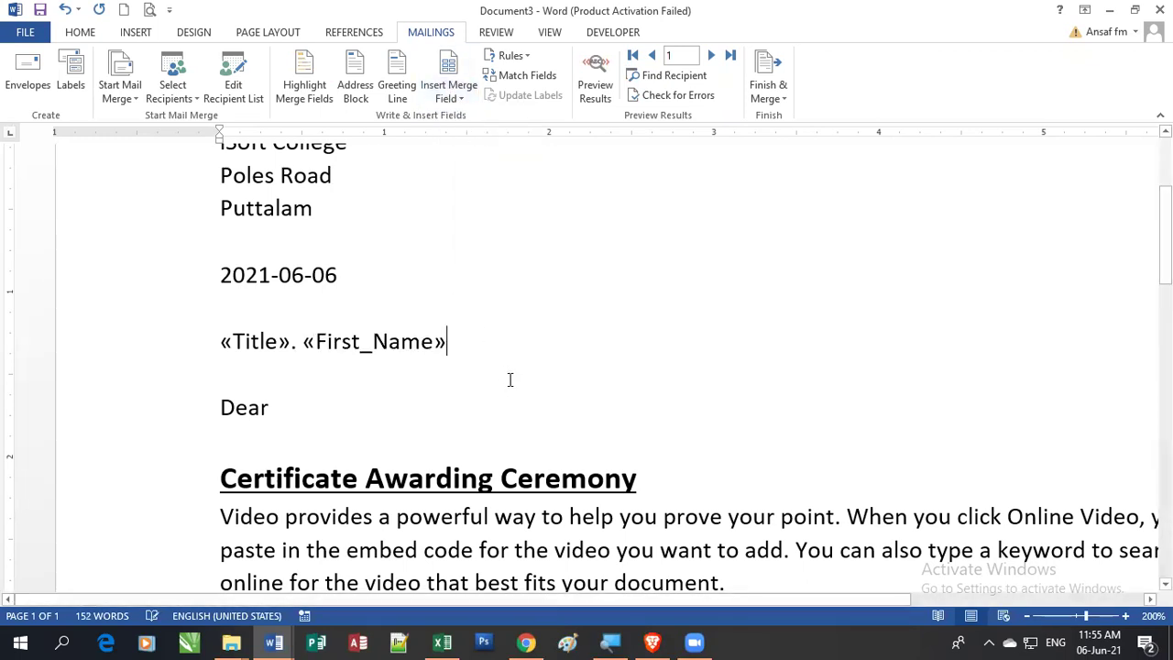
pyautogui.click(451, 97)
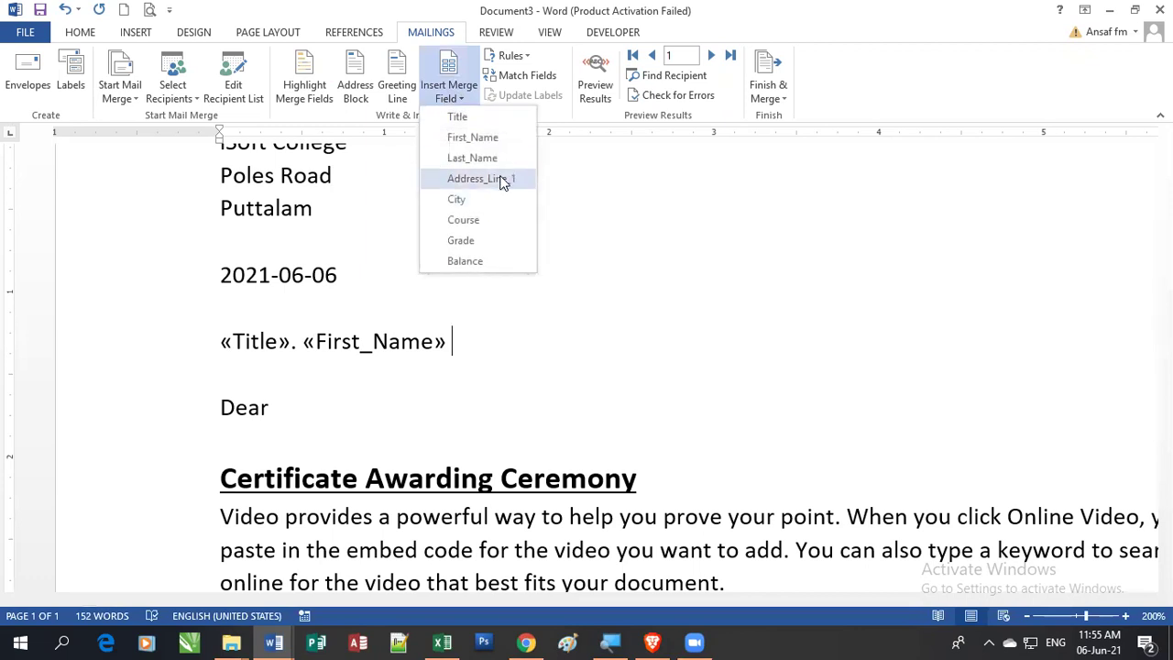
pyautogui.click(495, 160)
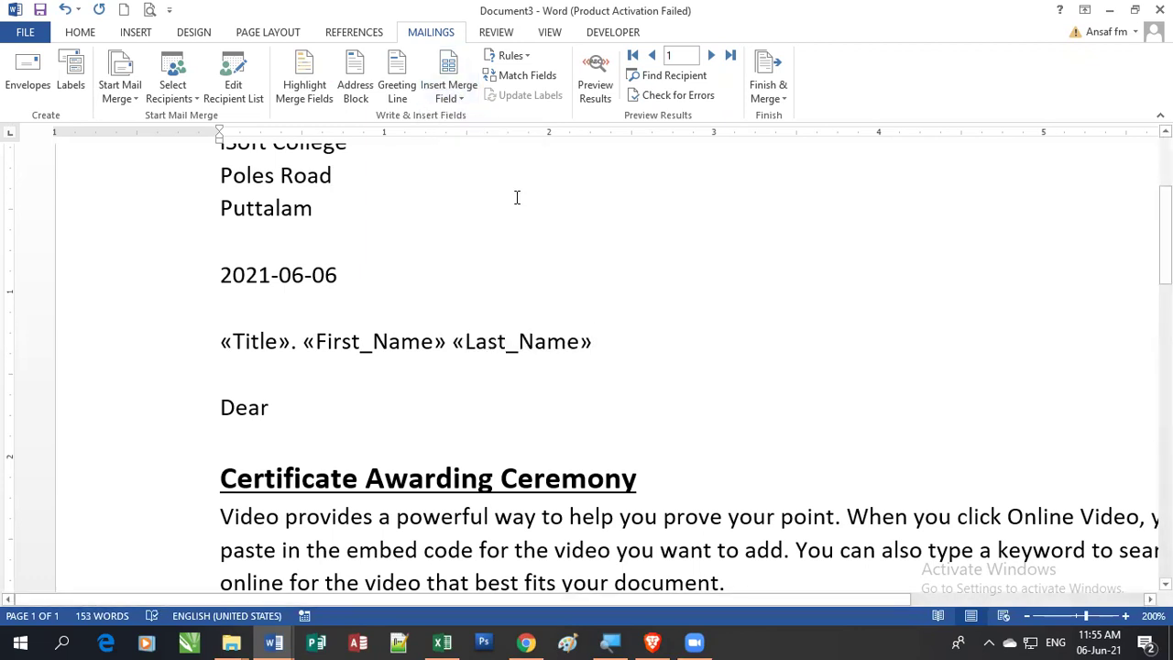
# Step: Add Address_Line_1 followed by a comma and City on separate lines below the name
pyautogui.press('Return')
pyautogui.click(450, 97)
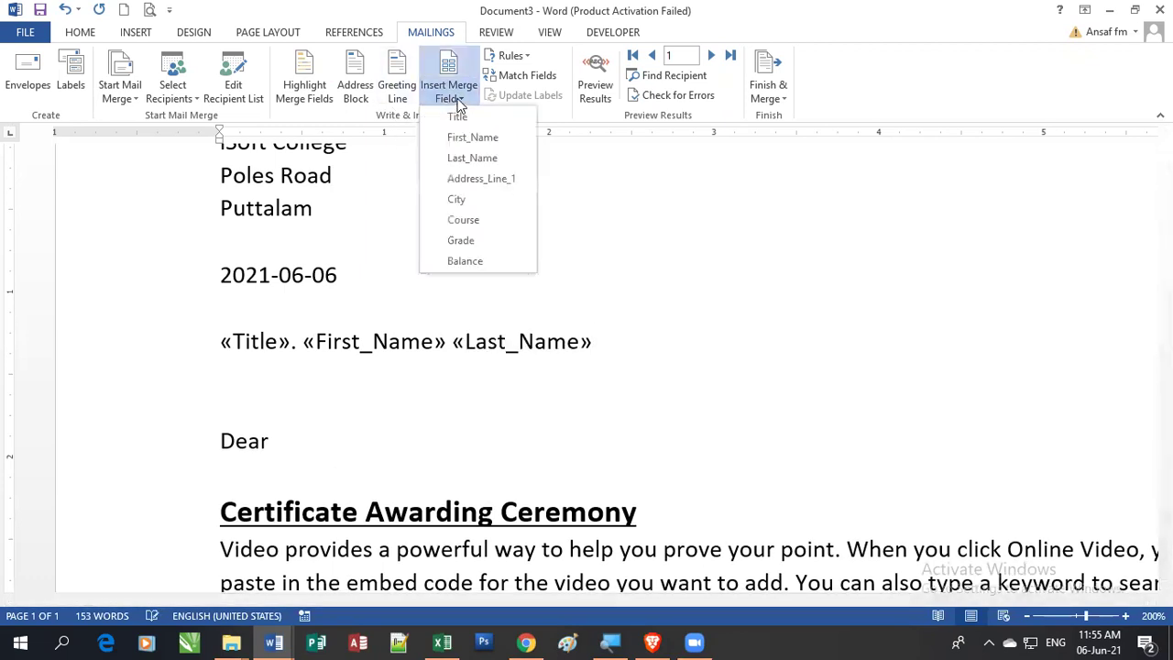
pyautogui.click(481, 180)
pyautogui.write(',')
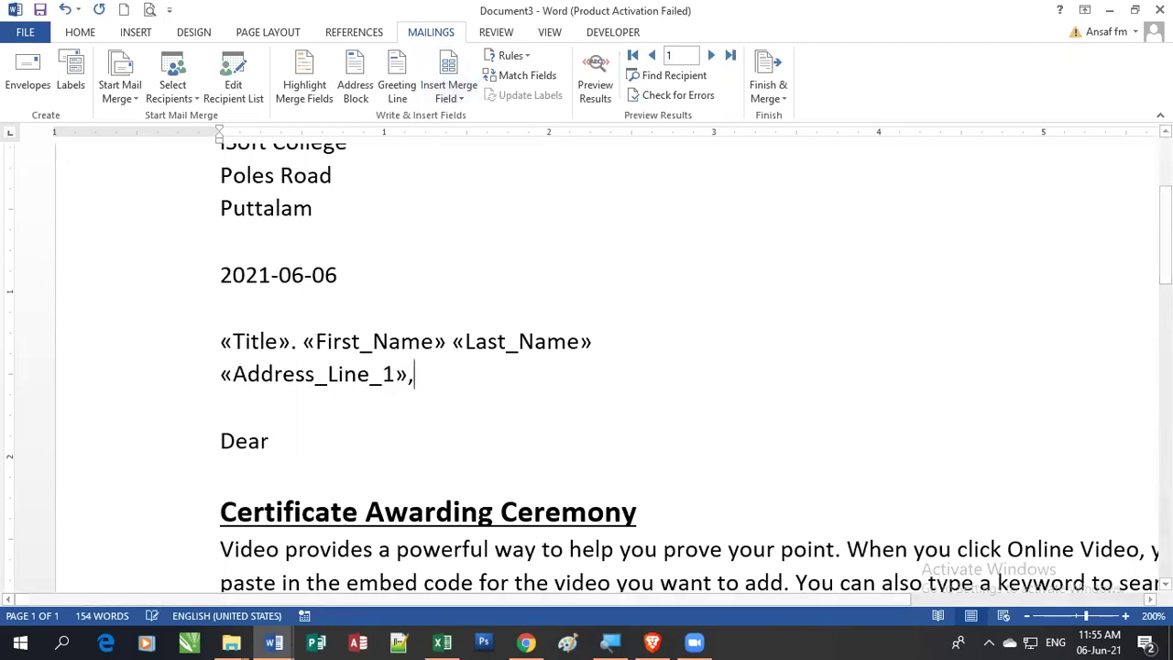
pyautogui.press('Return')
pyautogui.click(456, 104)
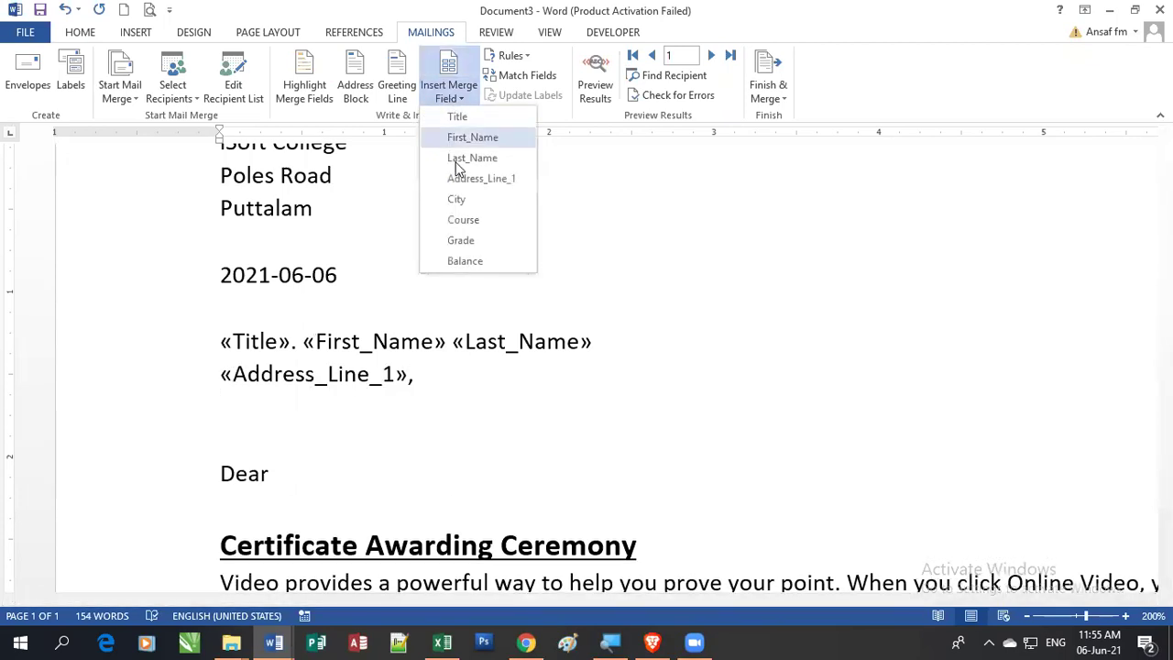
pyautogui.click(462, 200)
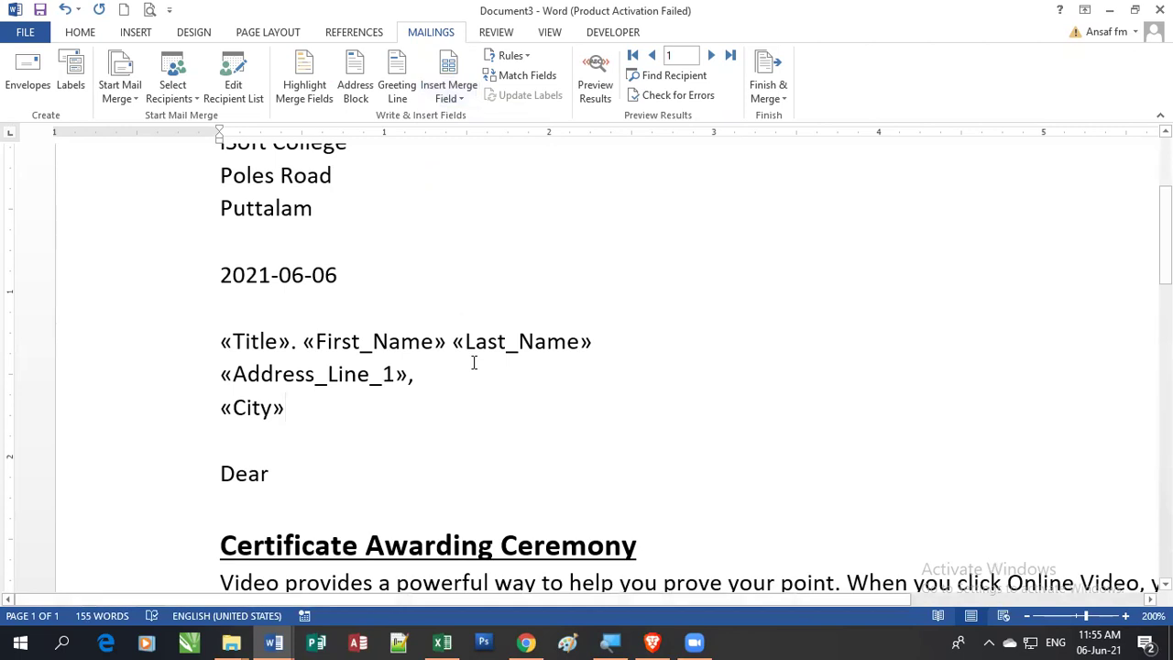